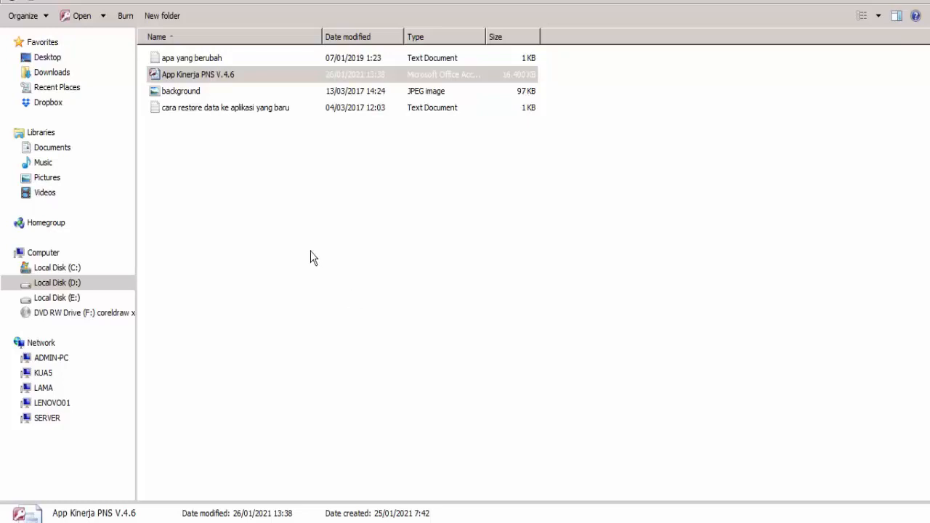
Clear the selection in the Local Disk (D:) folder holding the App Kinerja PNS V.4.6 database
click(196, 143)
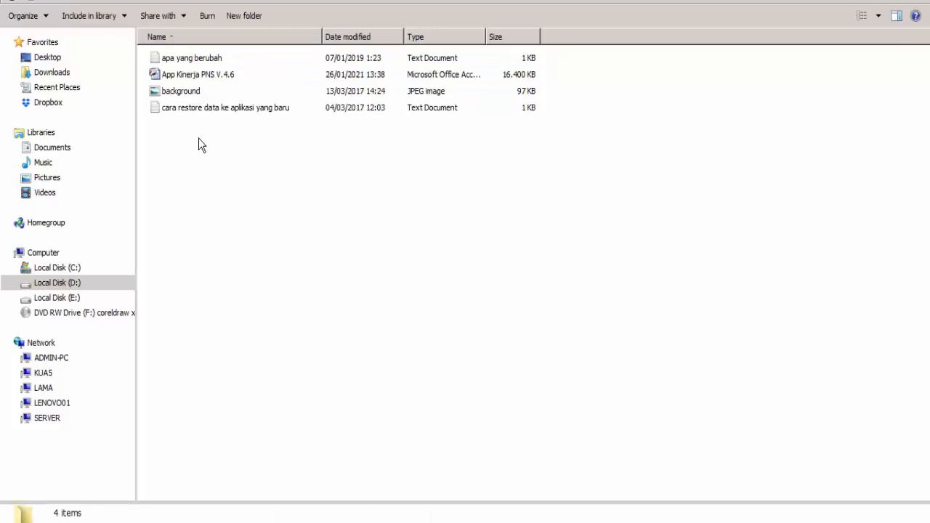
Open the App Kinerja PNS V.4.6 database and go to DATA PEGAWAI from the Menu Utama
double_click(206, 79)
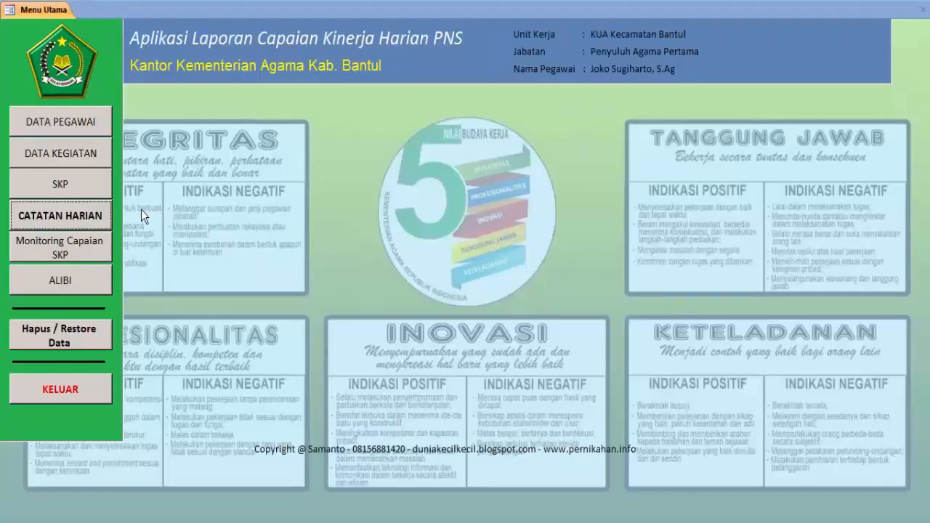
click(71, 122)
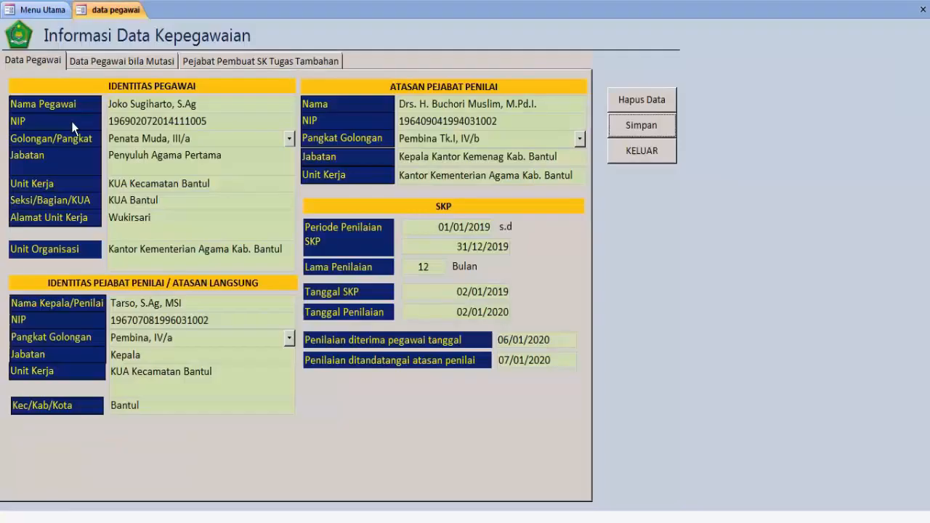
Replace Nama Pegawai with the new employee's name and correct the NIP's last digit
click(221, 107)
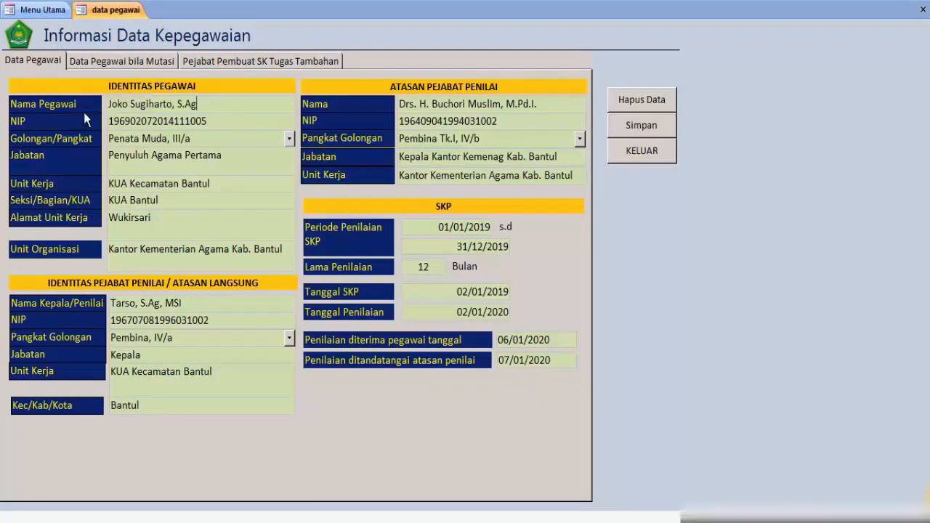
drag(220, 110, 90, 109)
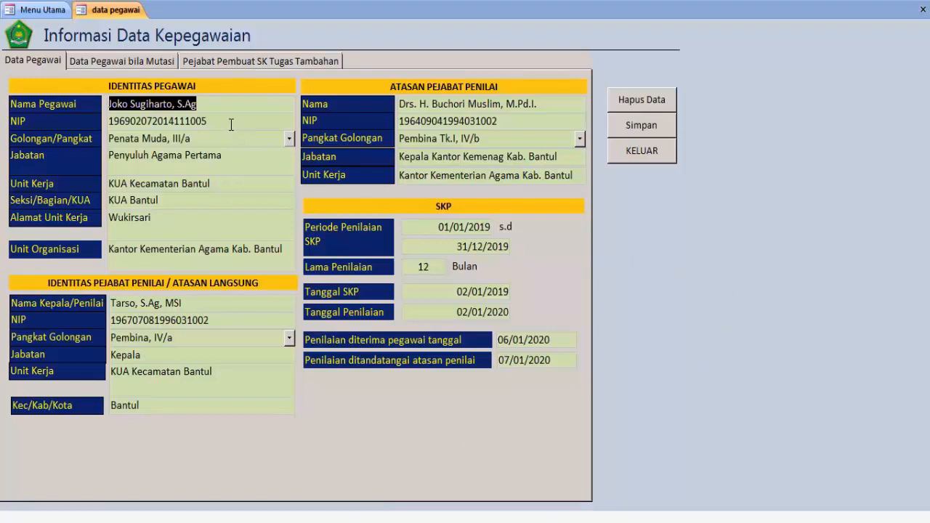
text(dr)
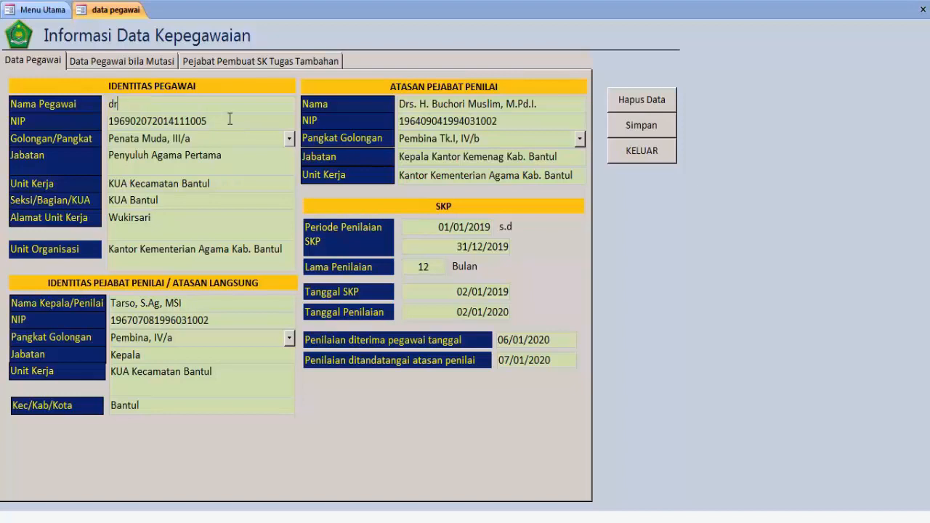
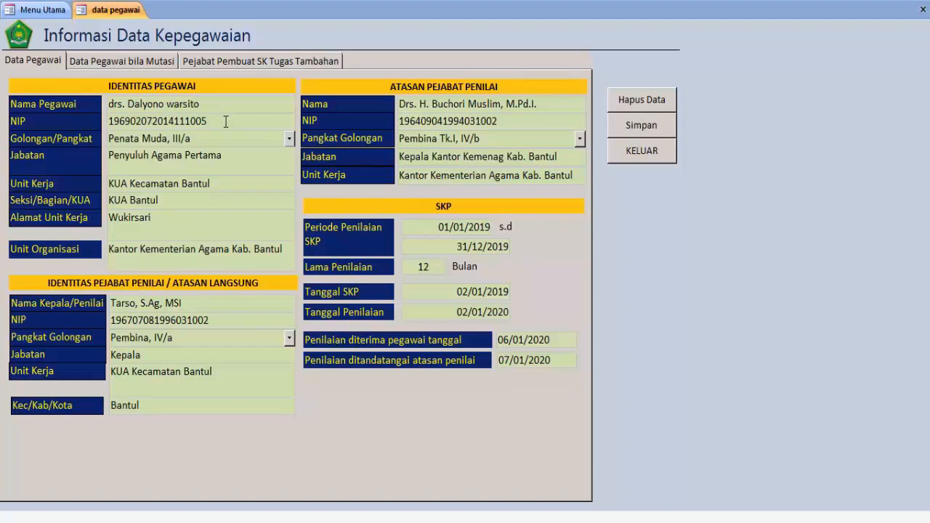
click(223, 122)
key(BackSpace)
text(1)
Set Golongan/Pangkat to Pembina, IV/a and Jabatan to 'Penghulu madya'
click(289, 138)
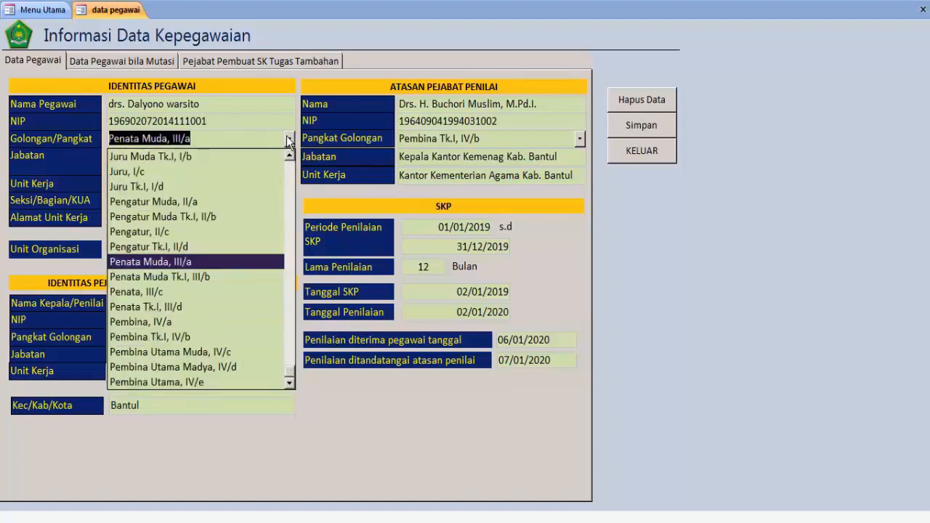
click(187, 323)
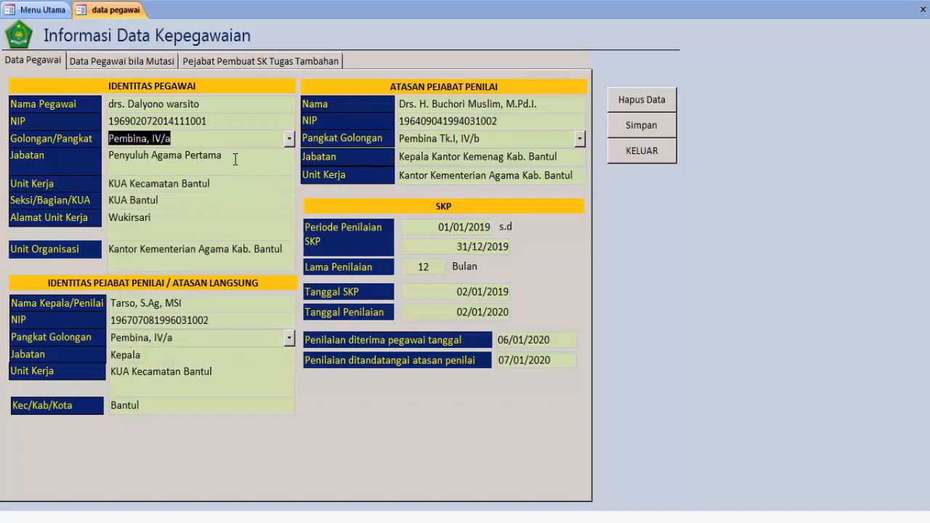
drag(236, 158, 81, 171)
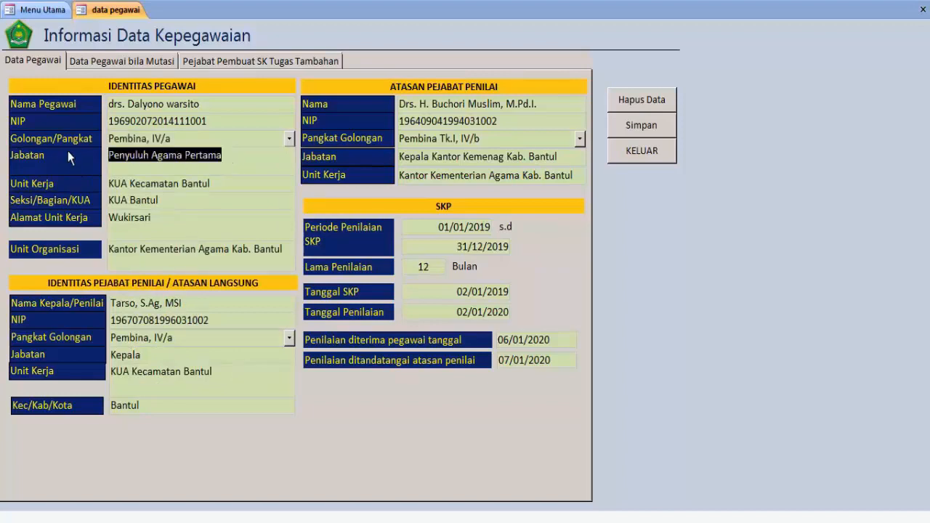
text(Penghulu )
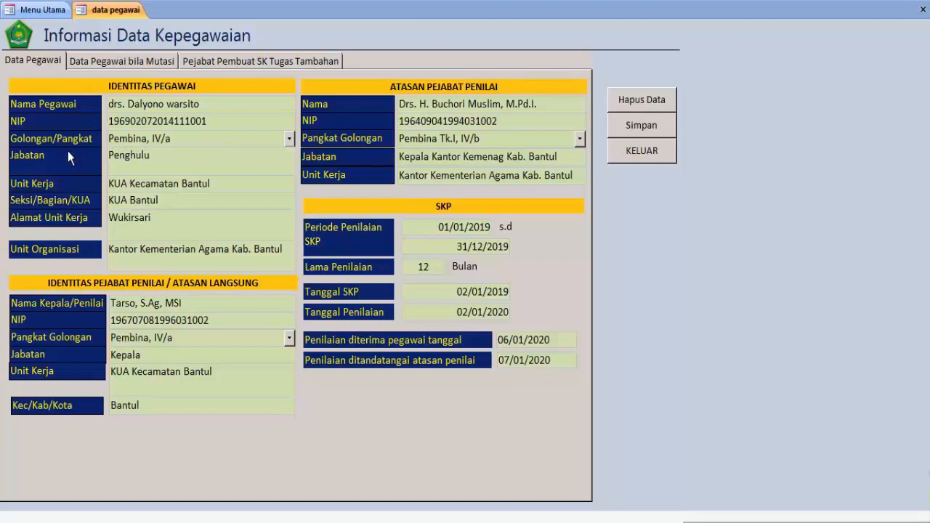
text(madya)
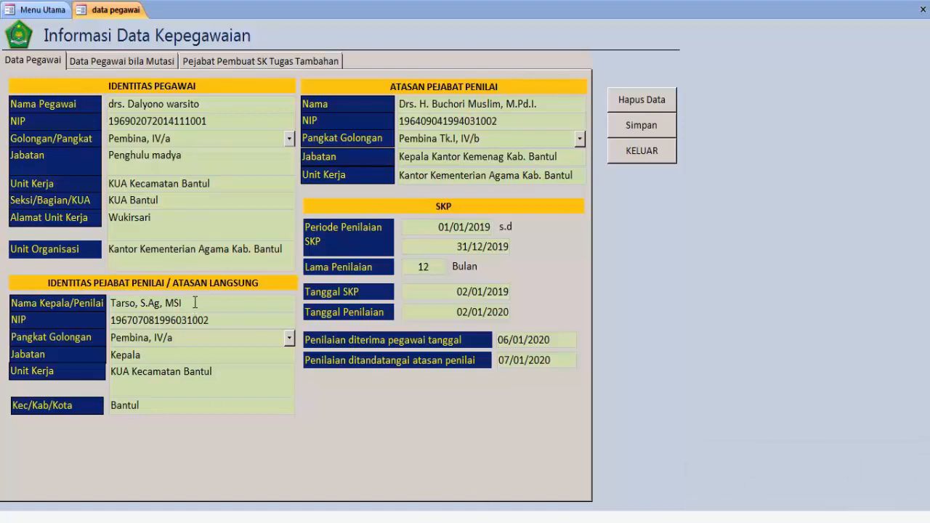
Enter the new assessor's name in Nama Kepala/Penilai and the assessor's NIP
drag(181, 302, 98, 304)
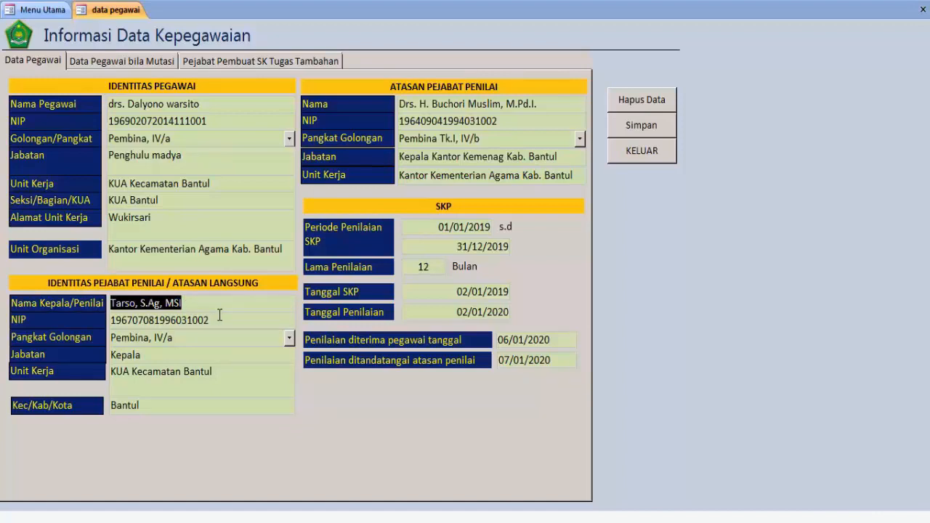
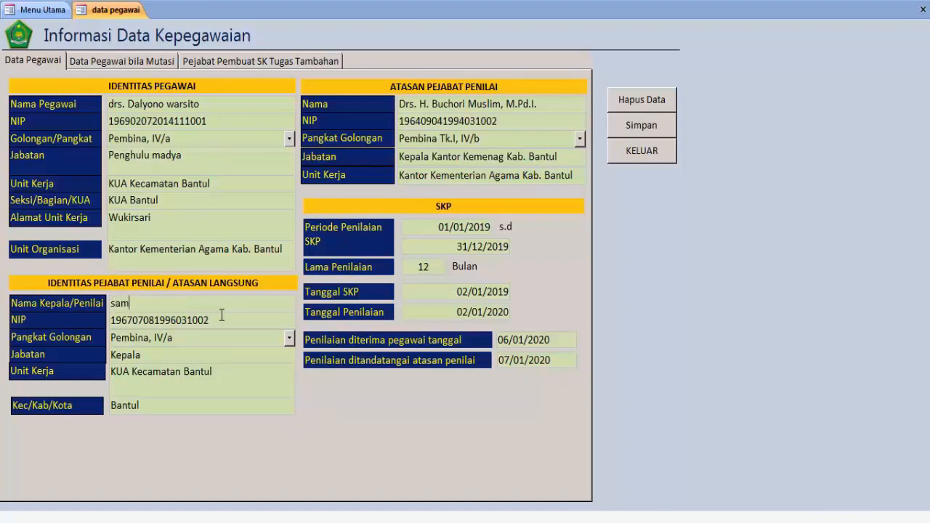
click(232, 327)
click(56, 324)
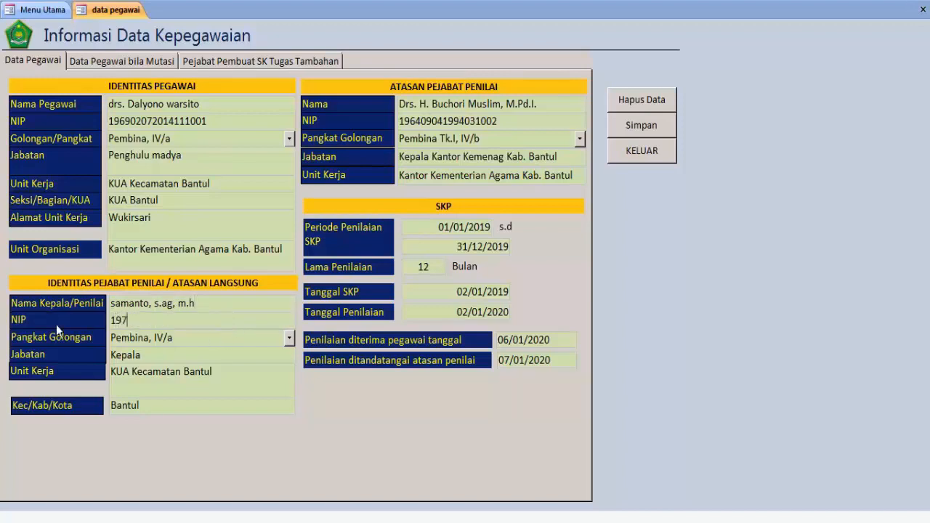
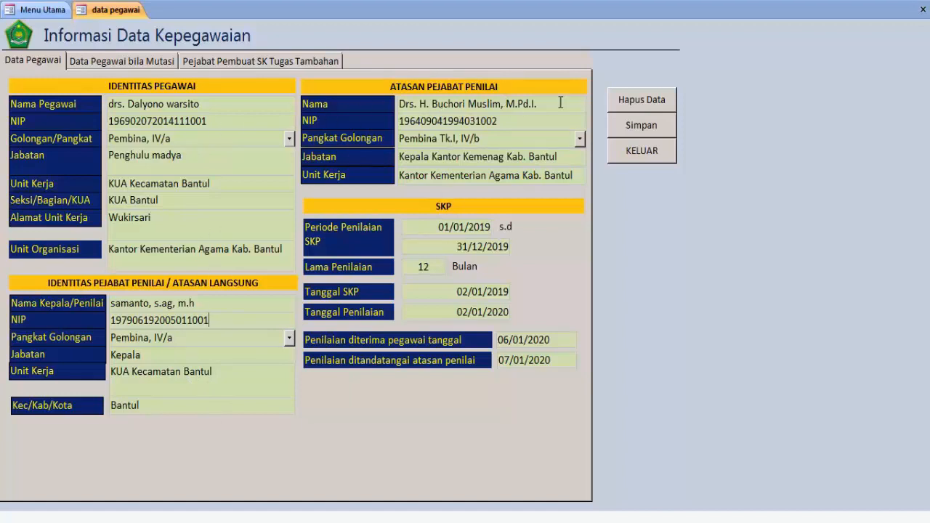
Set the Periode Penilaian start date to 01/01/2020 with the calendar picker
click(438, 228)
click(500, 227)
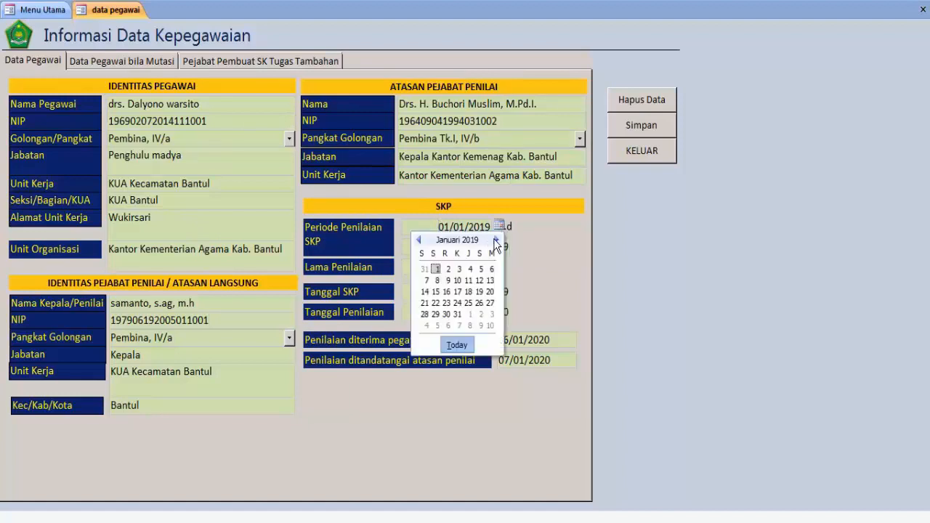
click(497, 240)
click(496, 240)
click(496, 239)
click(497, 240)
click(496, 239)
click(496, 239)
click(496, 240)
click(497, 239)
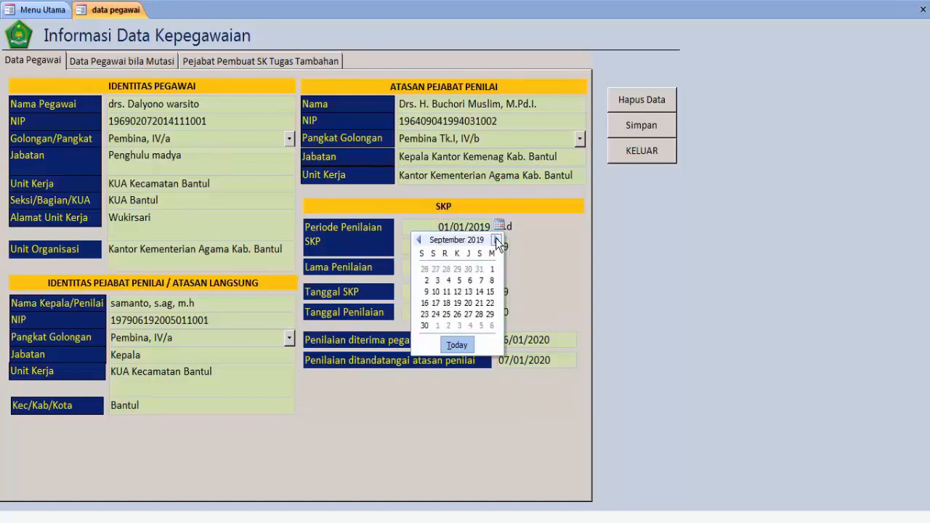
click(496, 239)
click(496, 239)
click(496, 240)
click(496, 240)
click(449, 268)
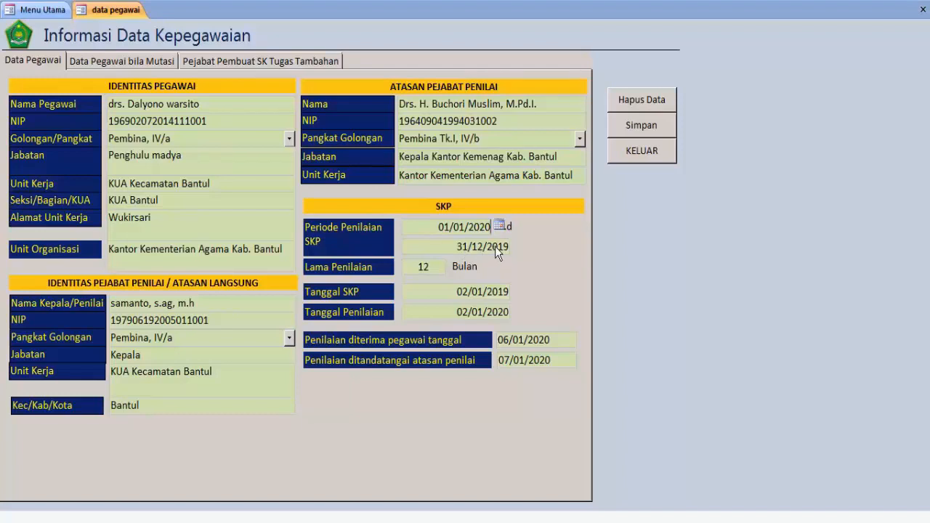
Change the period end year to 2020 and the Tanggal SKP year to 2020
click(494, 246)
text(20)
key(Delete)
key(Delete)
click(501, 292)
key(Delete)
key(Delete)
text(2020)
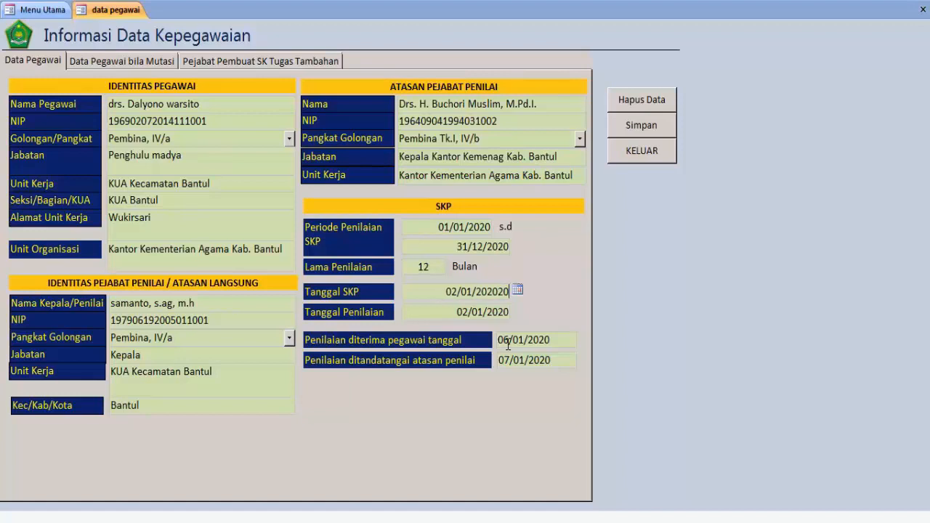
key(BackSpace)
key(BackSpace)
Set Tanggal SKP to 02/01/2020 with the calendar picker
click(517, 290)
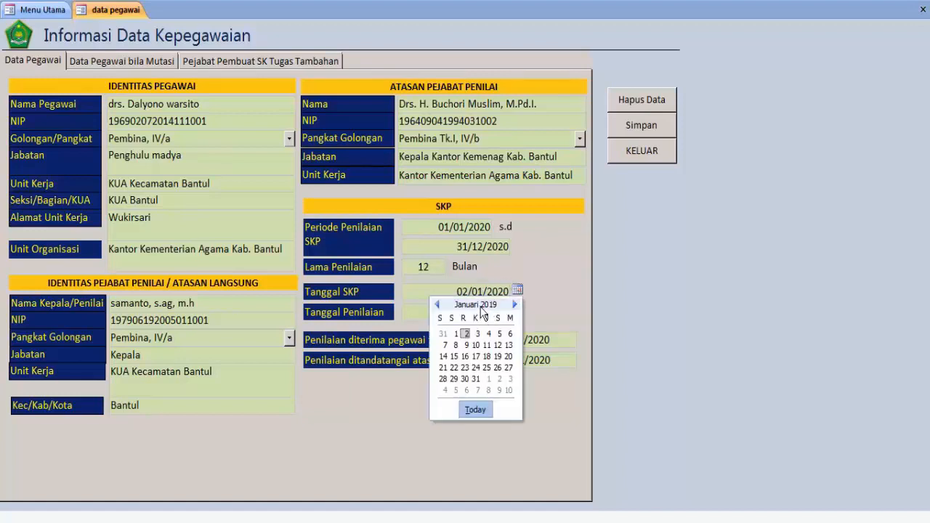
click(444, 290)
click(443, 311)
click(463, 291)
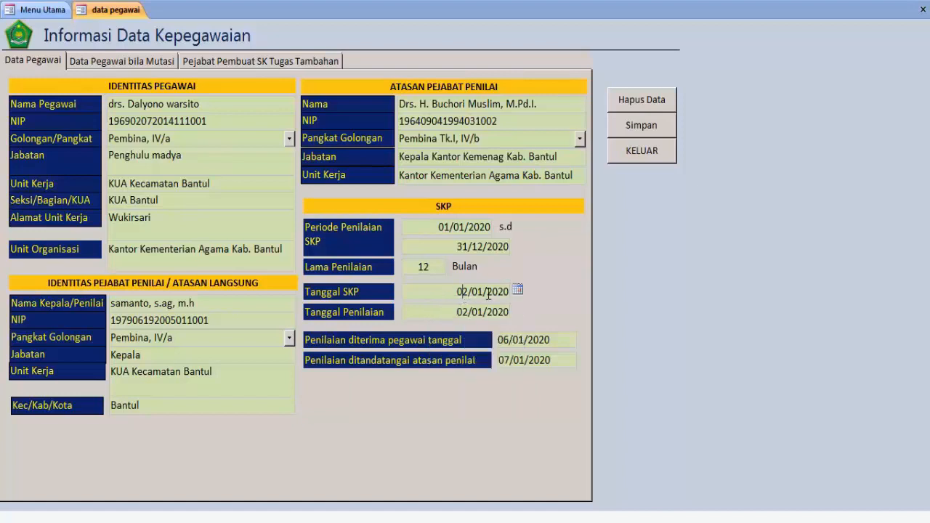
click(517, 289)
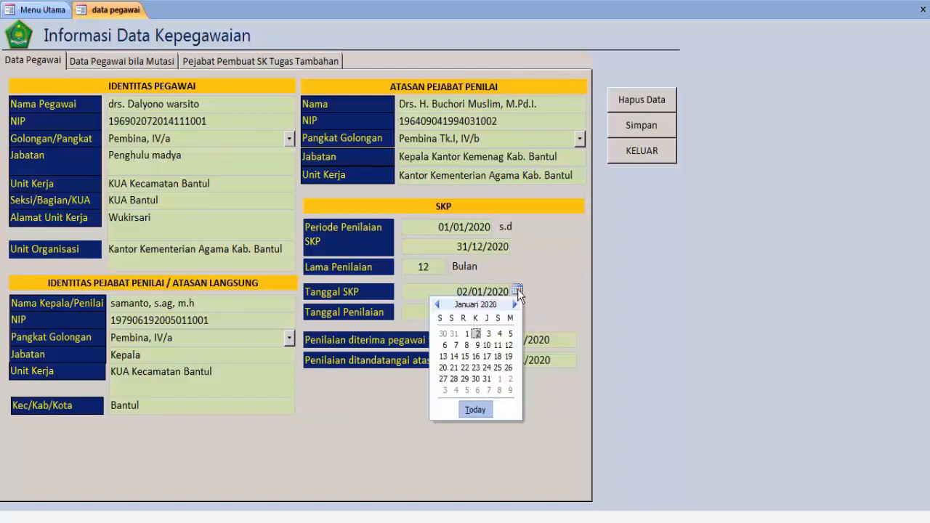
click(477, 333)
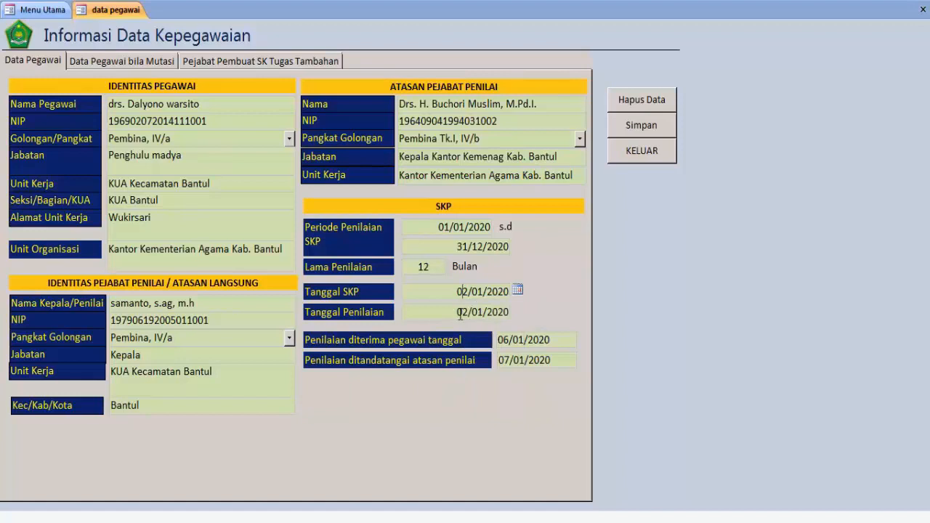
Set Tanggal Penilaian to 04/01/2021
click(460, 313)
text(1)
key(Delete)
click(493, 293)
click(489, 312)
click(518, 310)
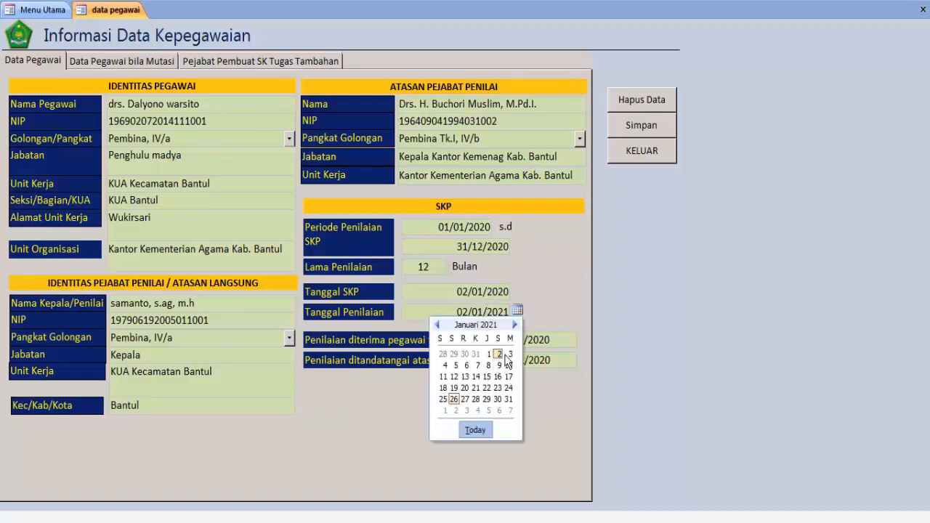
click(445, 365)
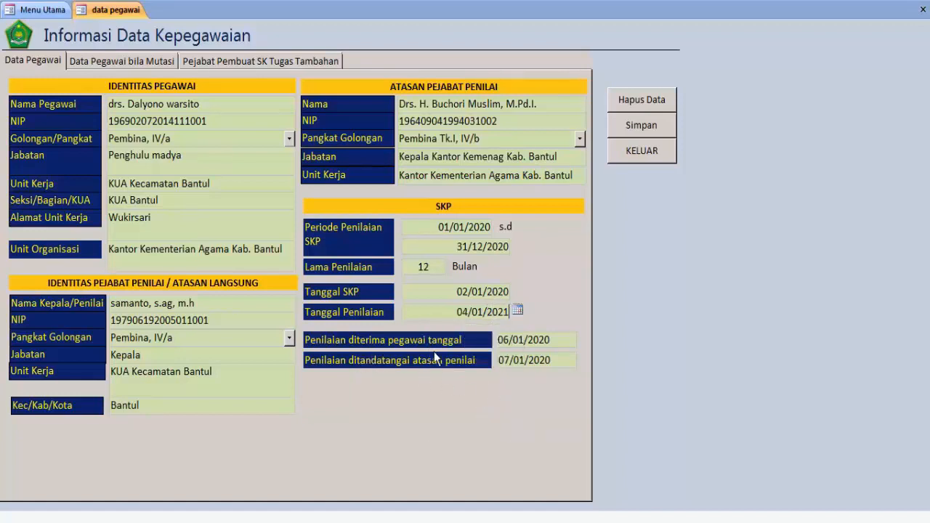
Set Penilaian diterima to 05/01/2021 and Penilaian ditandatangani to 07/01/2021
click(555, 340)
key(BackSpace)
text(1)
click(570, 360)
key(BackSpace)
text(1)
click(525, 340)
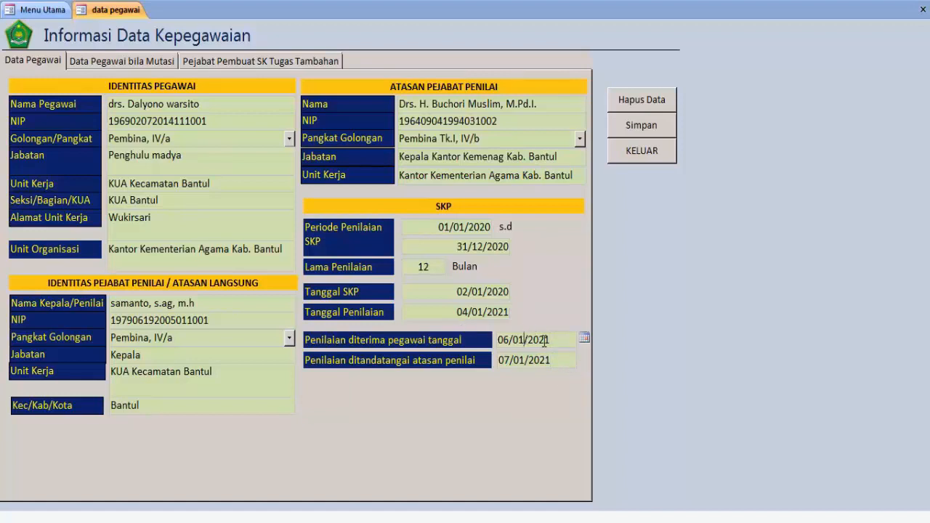
click(584, 338)
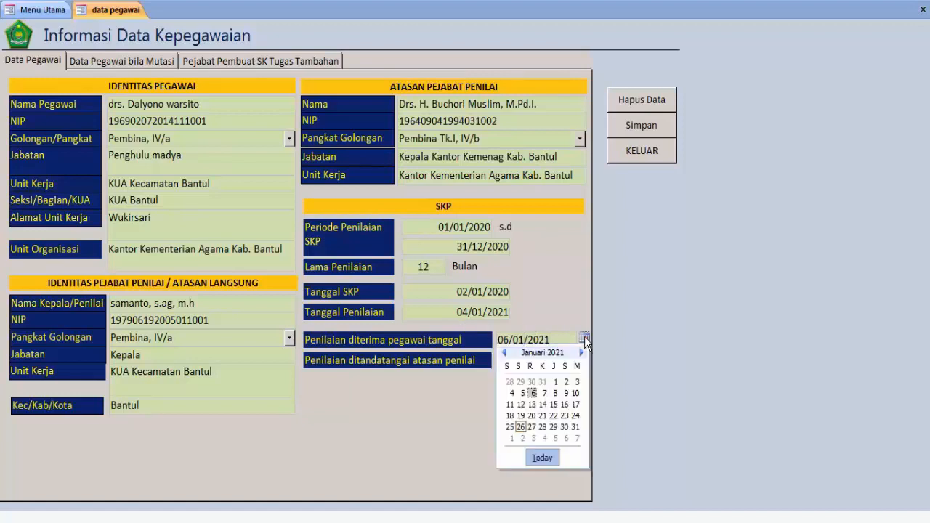
click(522, 393)
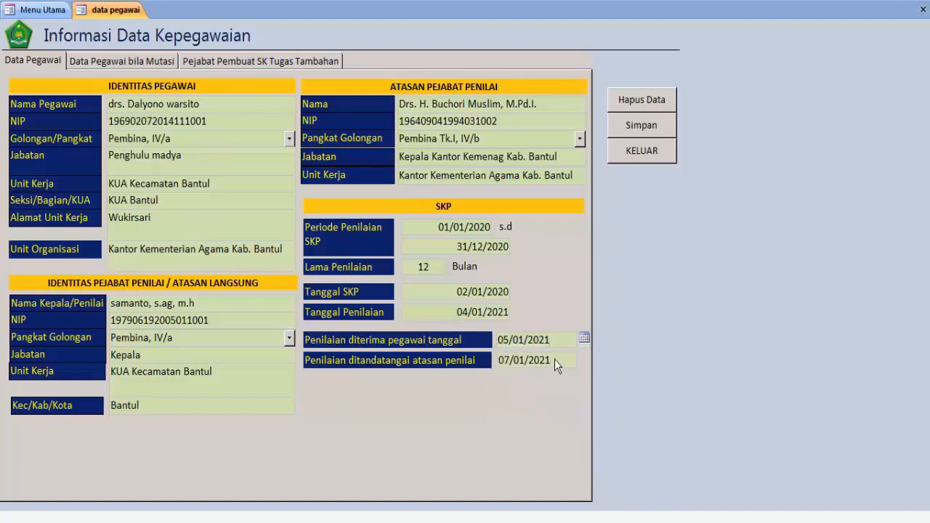
click(554, 359)
click(584, 359)
click(546, 413)
Save the employee record with Simpan, review the Data Pegawai bila Mutasi tab, and exit with KELUAR
click(656, 130)
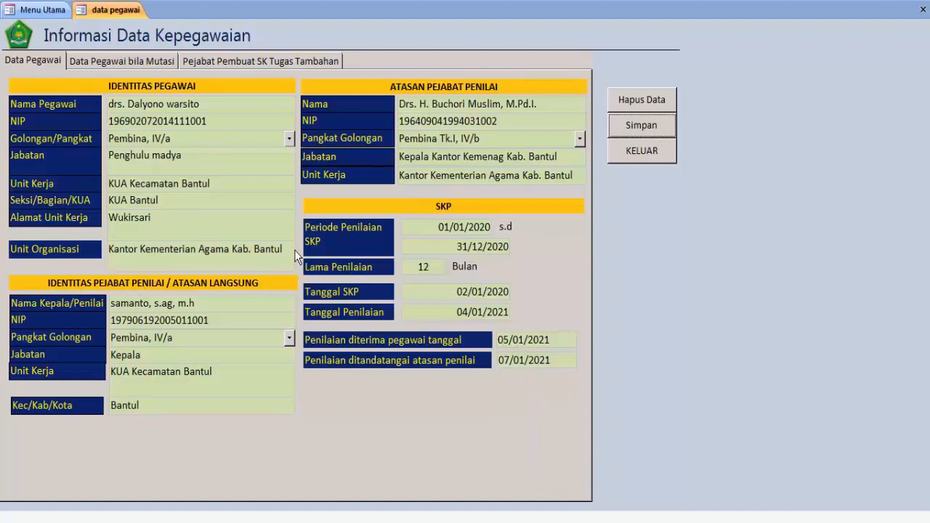
click(129, 64)
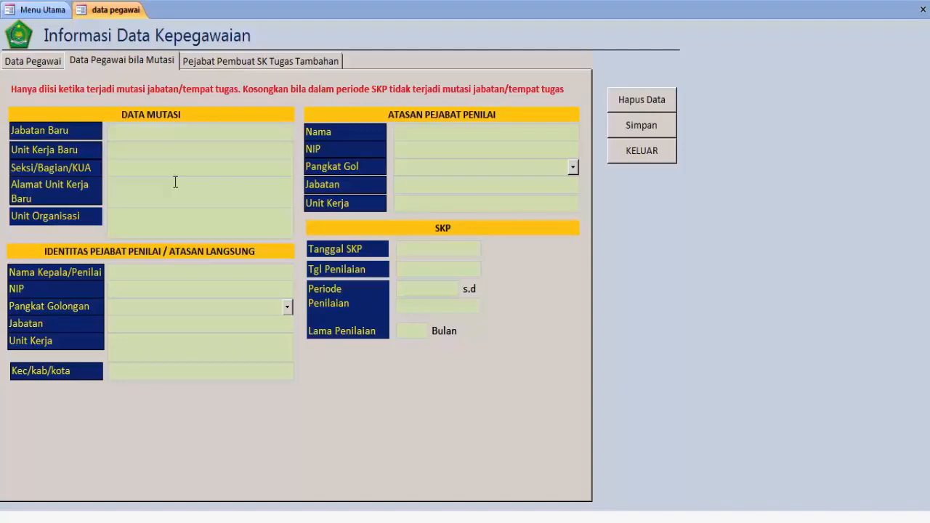
click(640, 155)
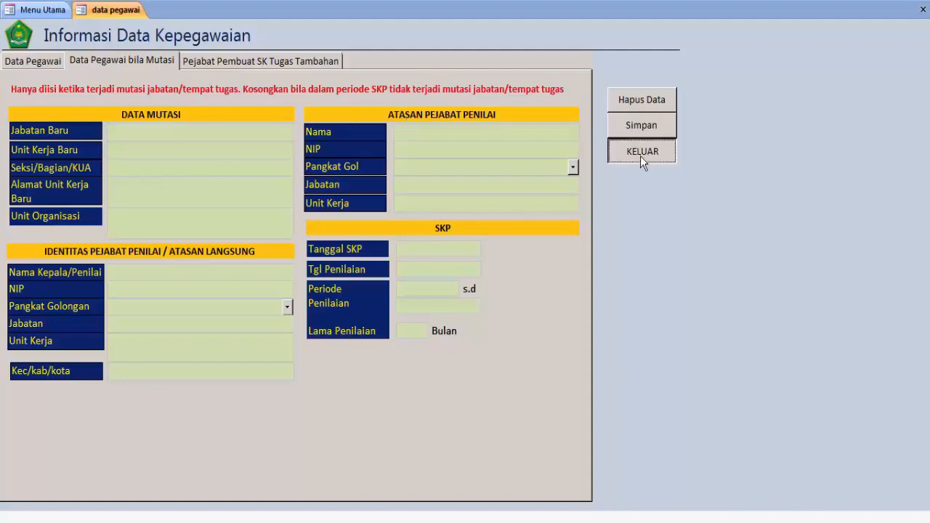
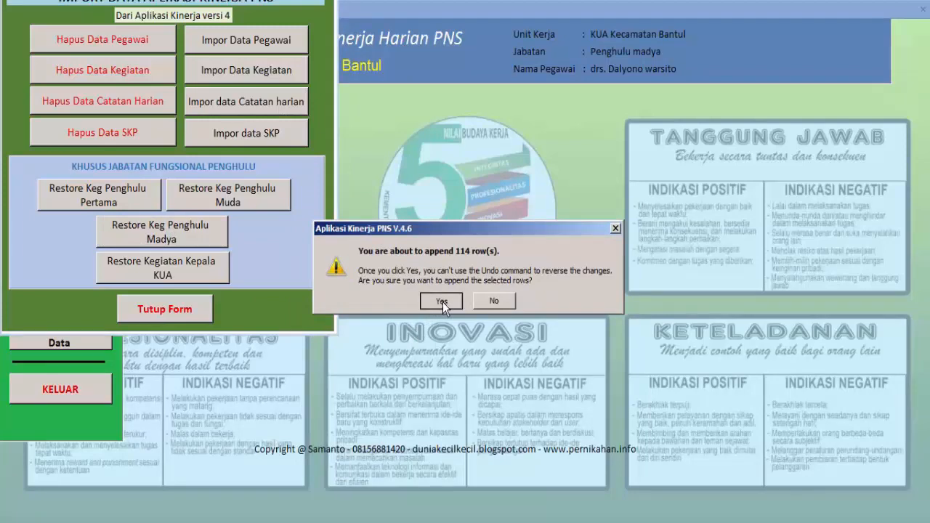
Confirm appending the 114 restored rows, close the restore form, and open Tabel Kegiatan
click(442, 300)
click(188, 311)
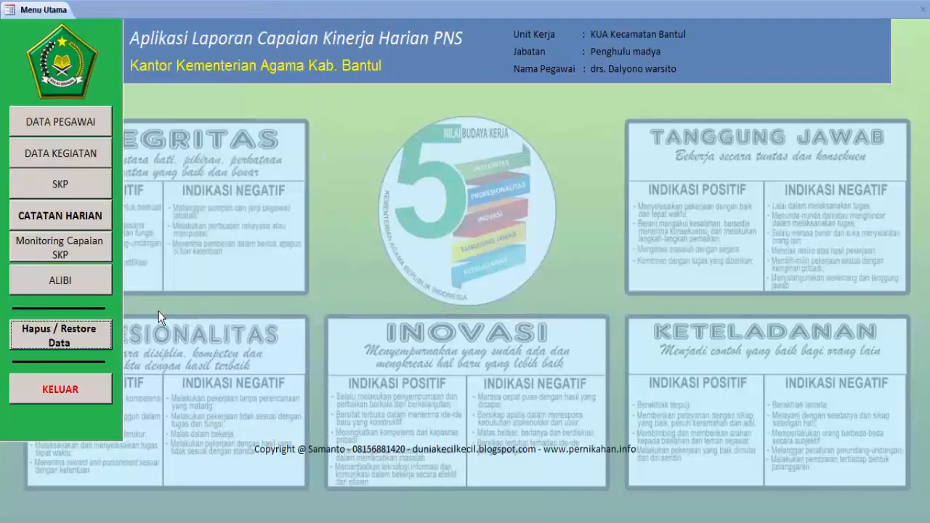
click(75, 156)
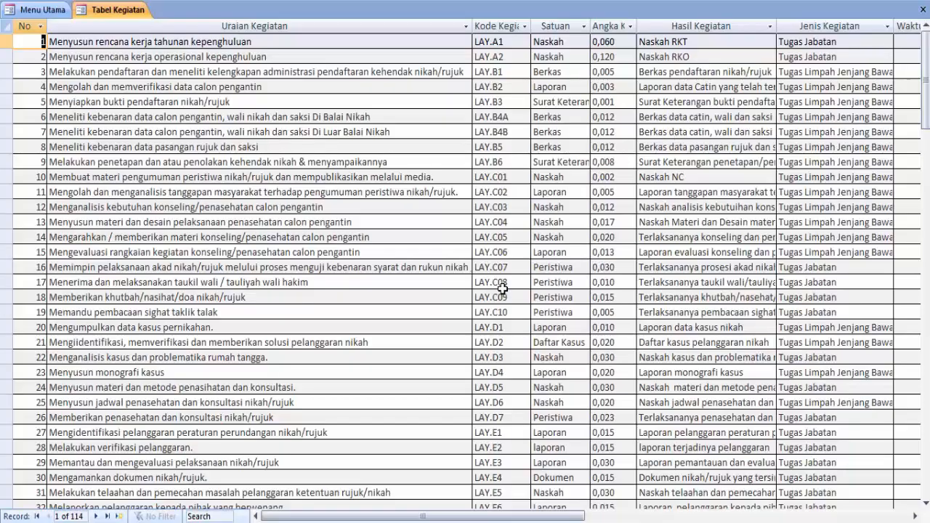
Start a new activity record numbered 122 with the description 'uraian'
scroll(501, 291, down, 16)
scroll(473, 301, down, 18)
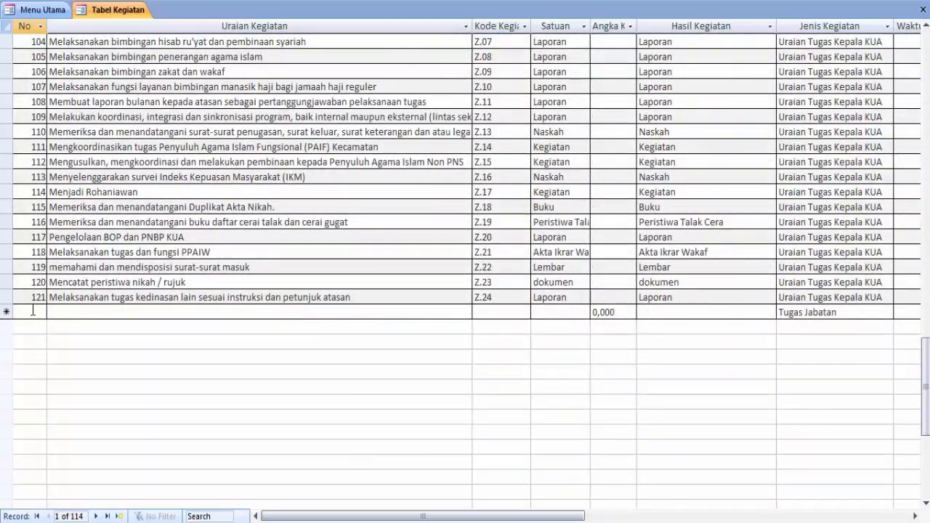
click(32, 312)
text(122)
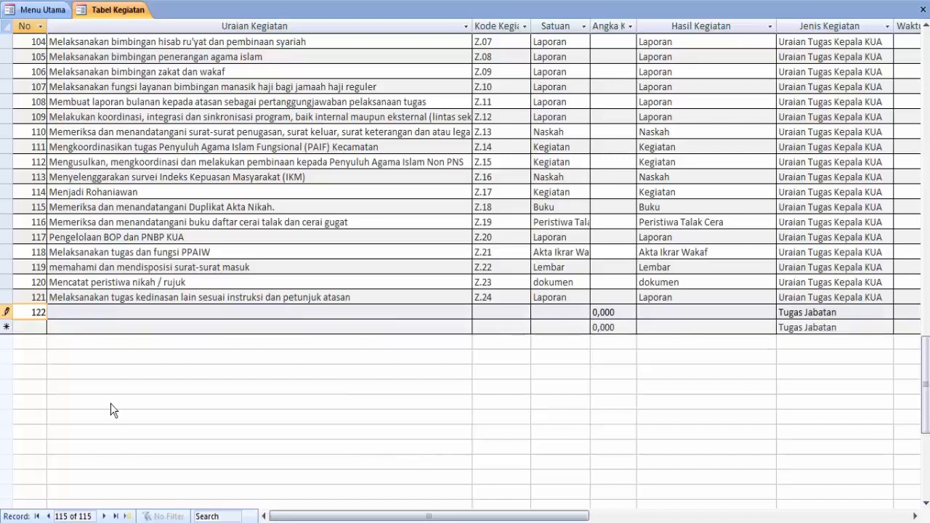
click(166, 313)
text(ur)
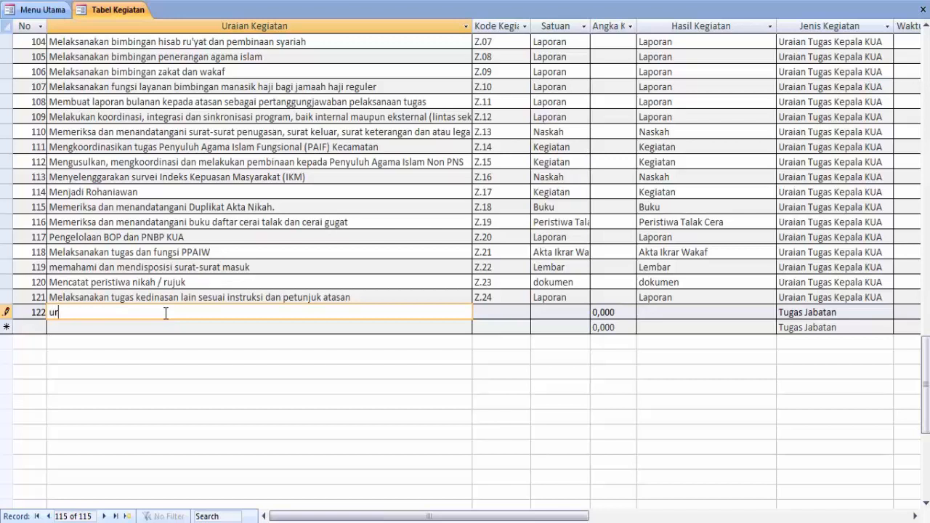
text(aian)
Give record 122 code z.25, unit kegiatan, result 'laporan kegiatan' and type Tugas Jabatan
click(508, 312)
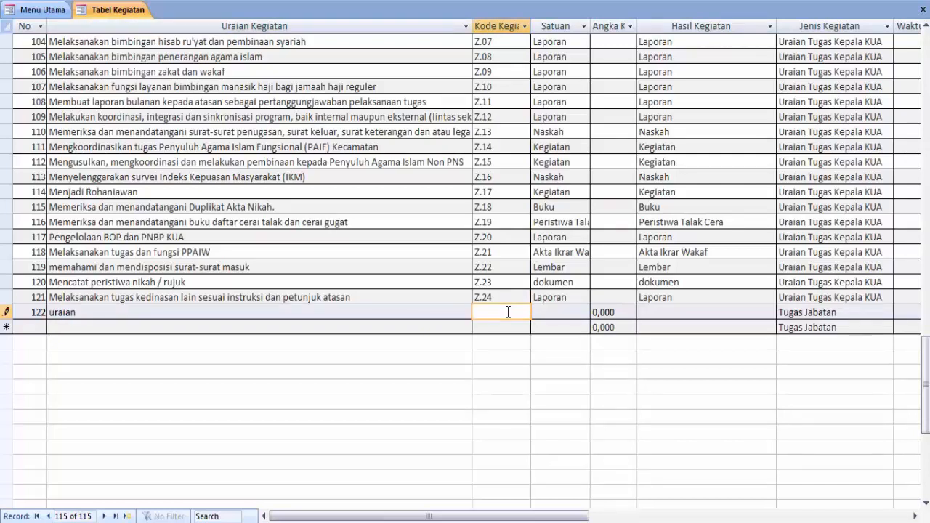
text(z.25)
click(568, 313)
text(la)
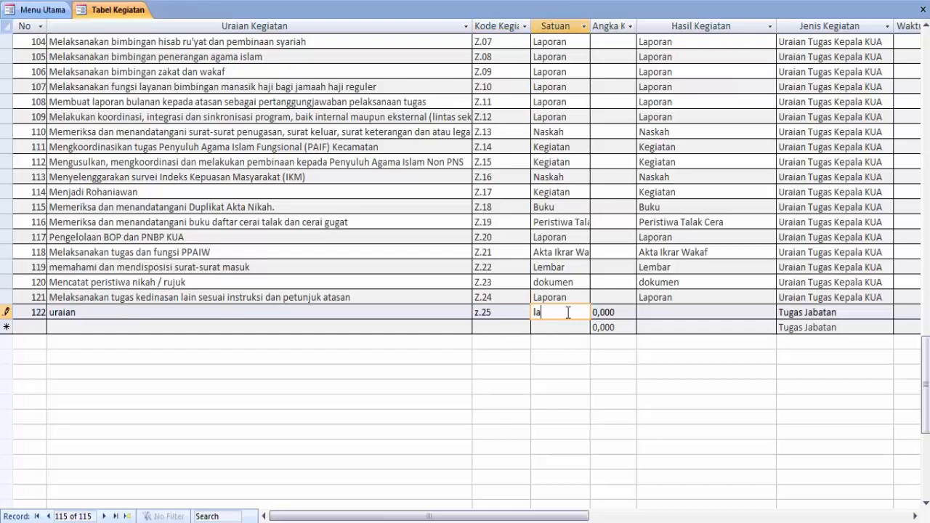
text(p)
key(BackSpace)
key(BackSpace)
key(BackSpace)
text(kegiatan)
click(676, 311)
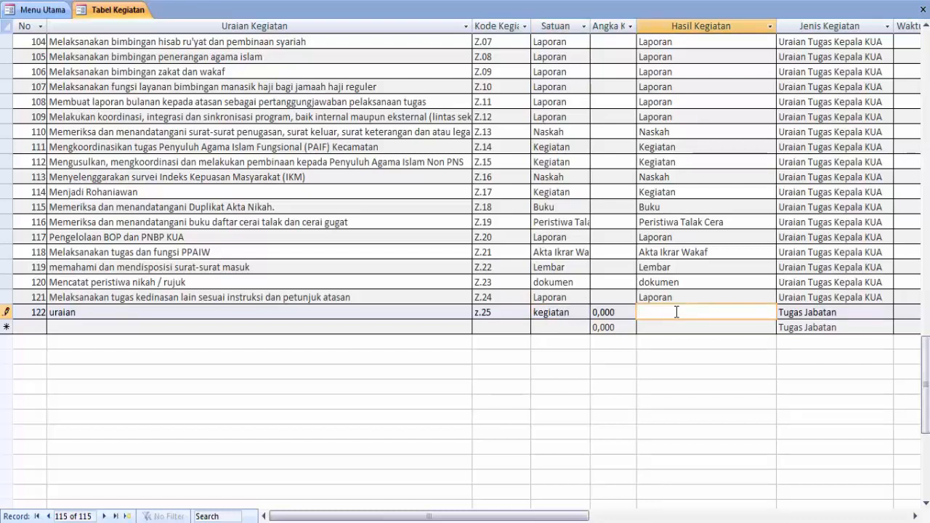
text(laporan kegiatan)
click(852, 312)
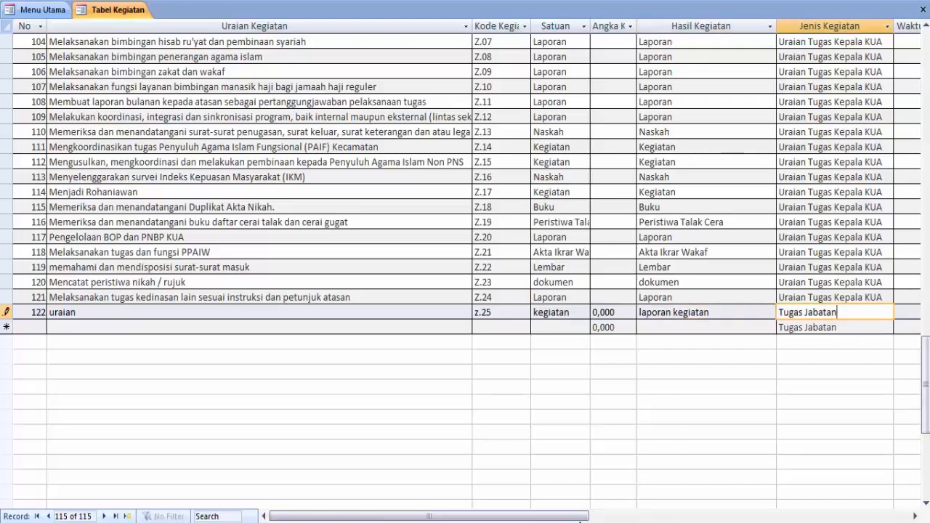
drag(581, 518, 528, 509)
Scroll back to the top of Tabel Kegiatan, now 115 records, and close it
scroll(456, 328, up, 12)
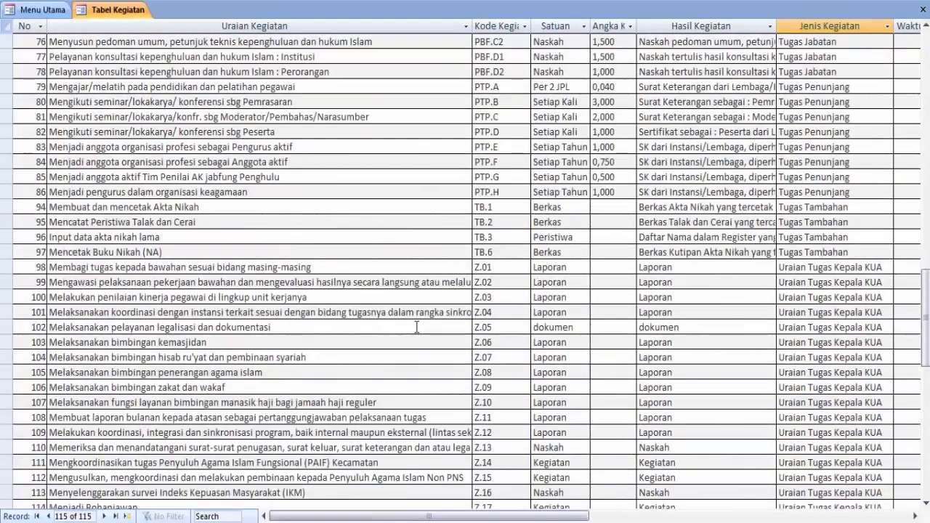
scroll(412, 321, up, 14)
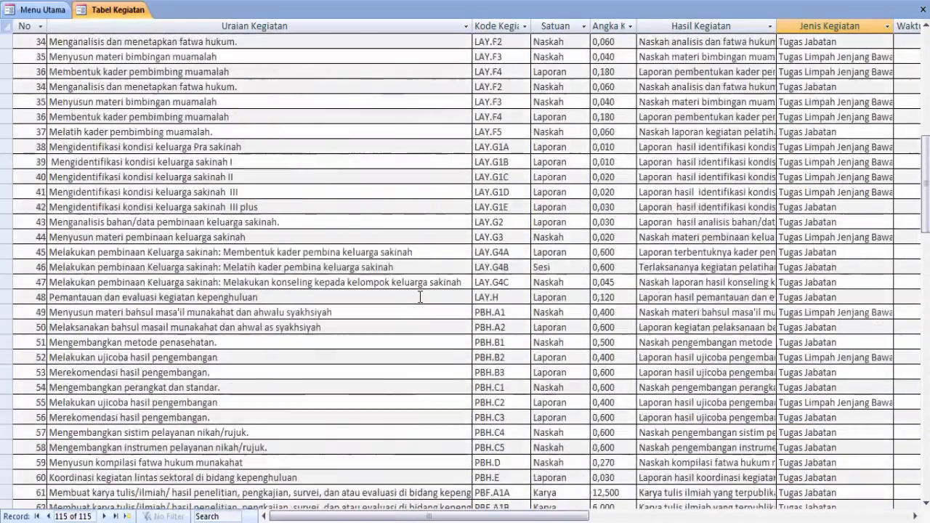
scroll(419, 296, up, 8)
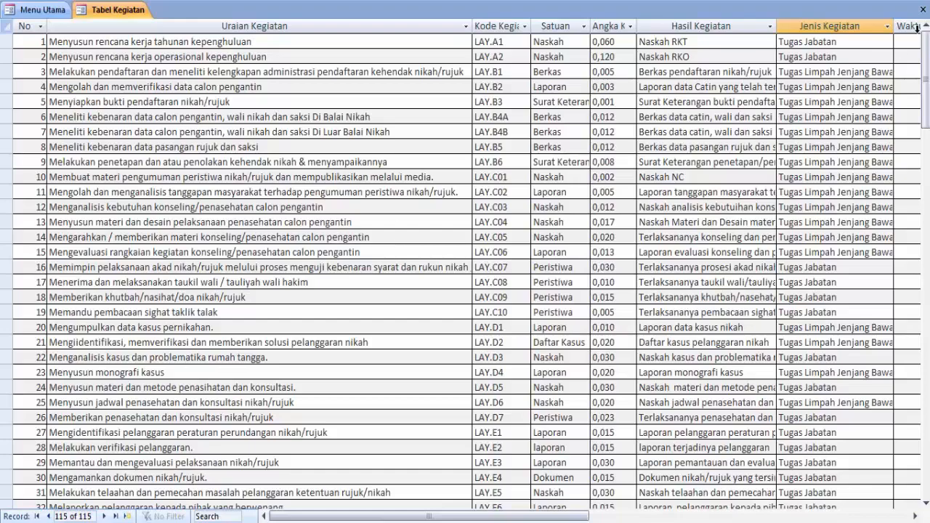
click(922, 10)
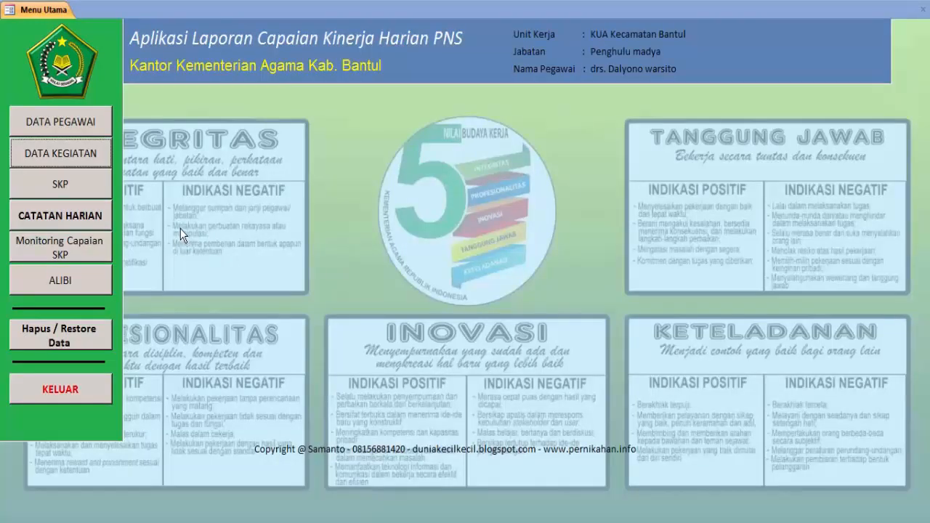
In the SKP form, select the employee's name and matching NIP
click(65, 184)
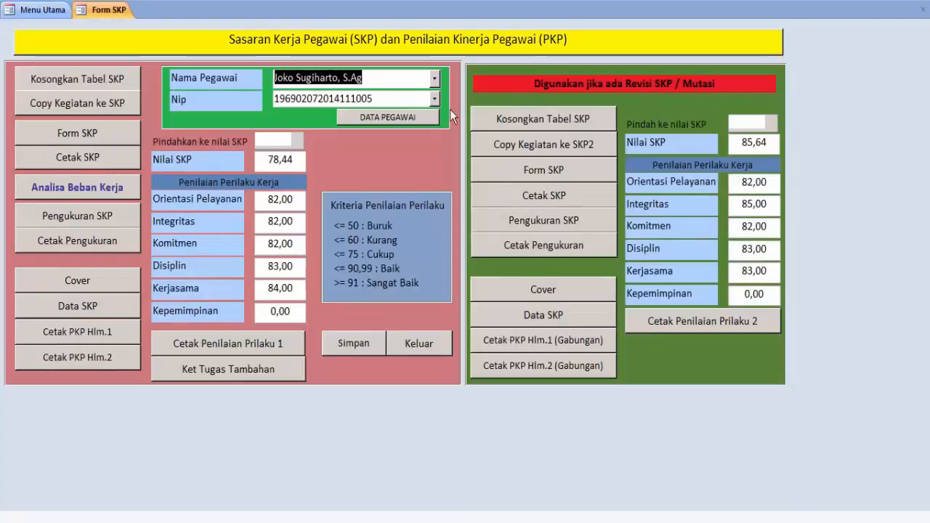
click(434, 78)
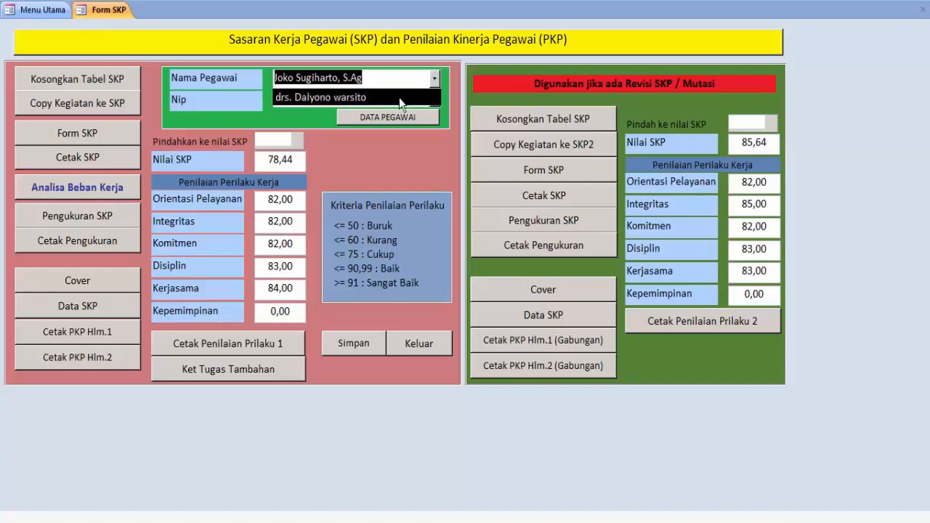
click(399, 98)
click(434, 98)
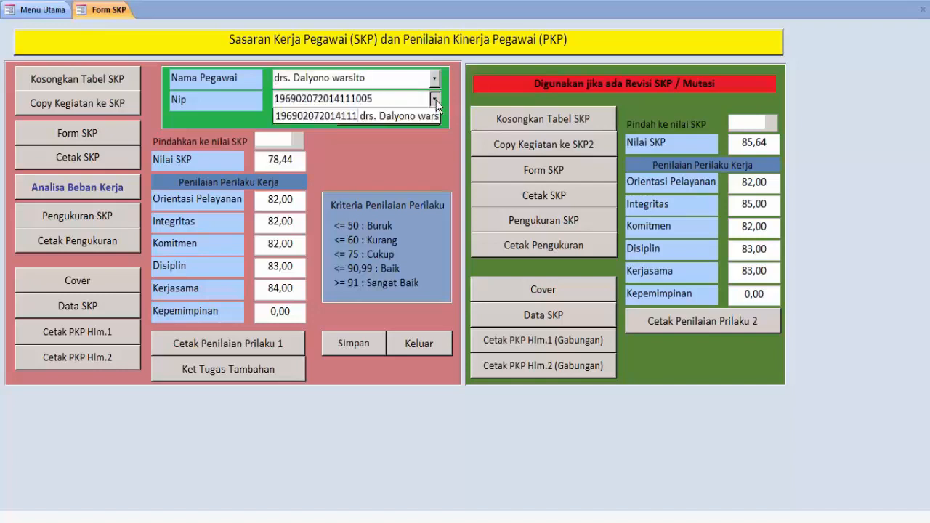
click(374, 121)
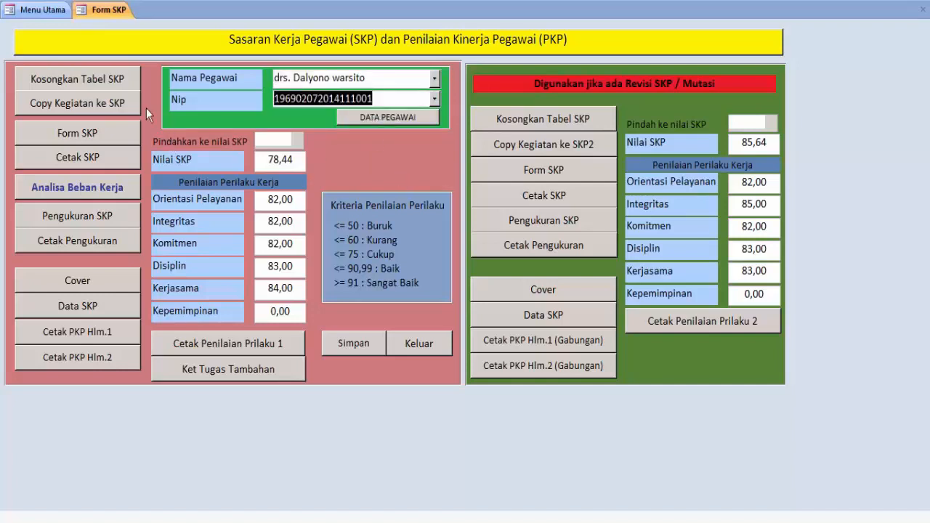
Empty the SKP table, confirming deletion of its 114 rows
click(91, 80)
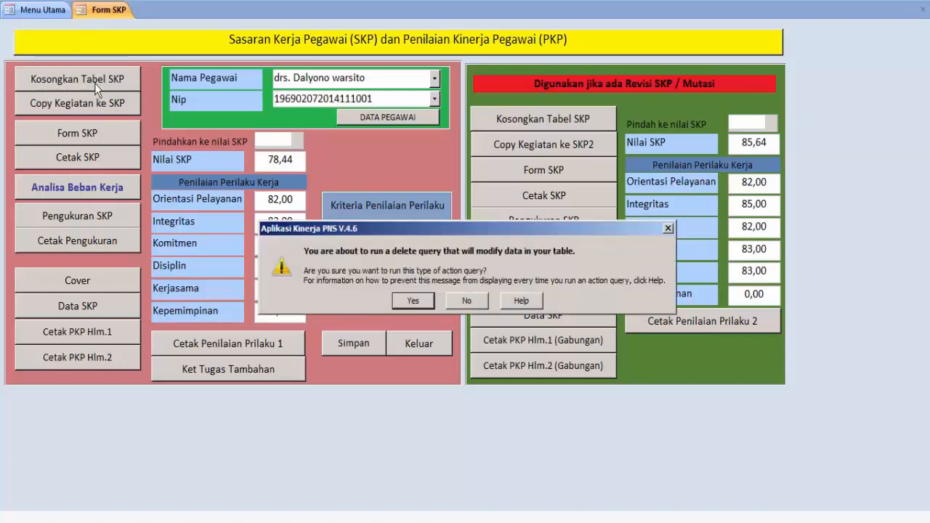
click(410, 304)
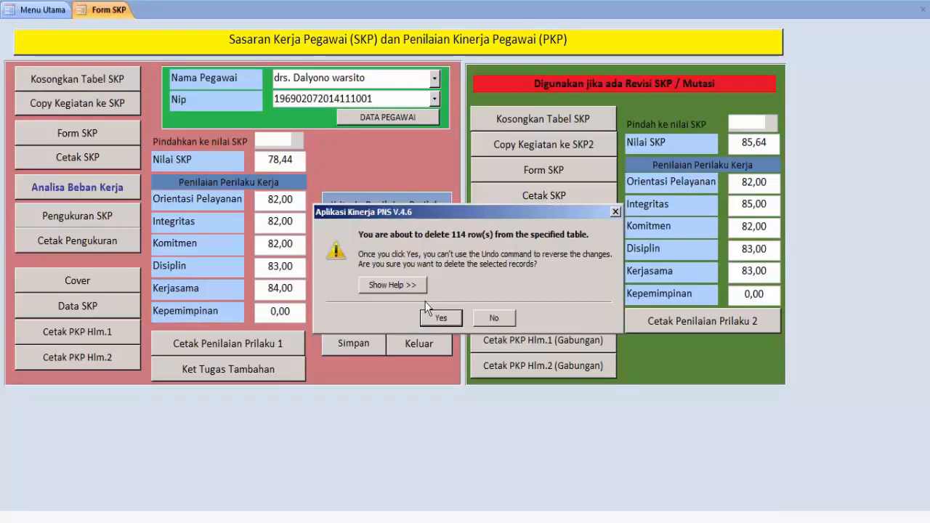
click(440, 319)
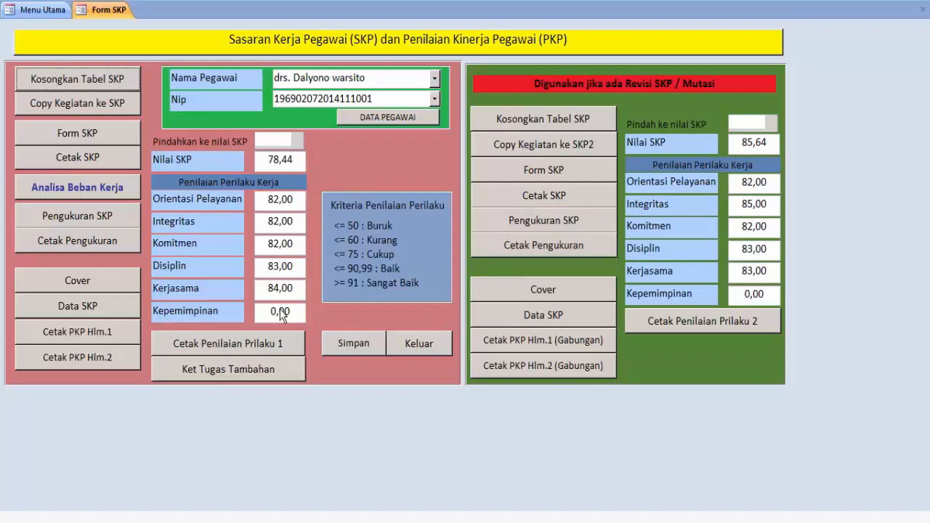
Copy all 115 activities into the SKP table and open the SKP data sheet
click(90, 104)
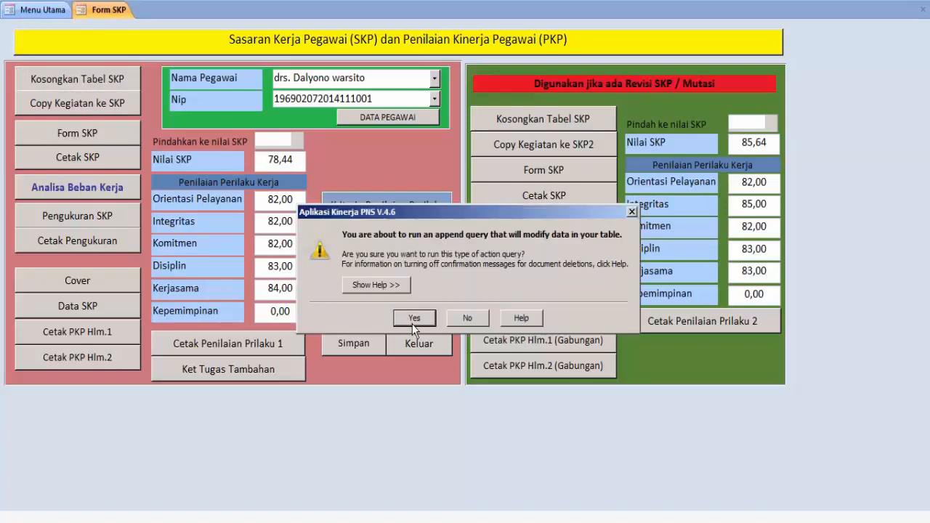
click(415, 321)
click(442, 303)
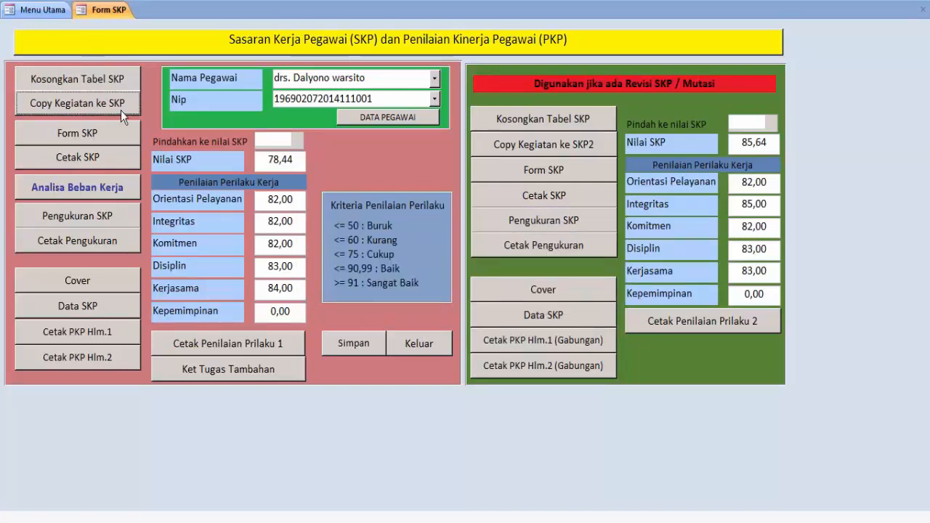
click(77, 133)
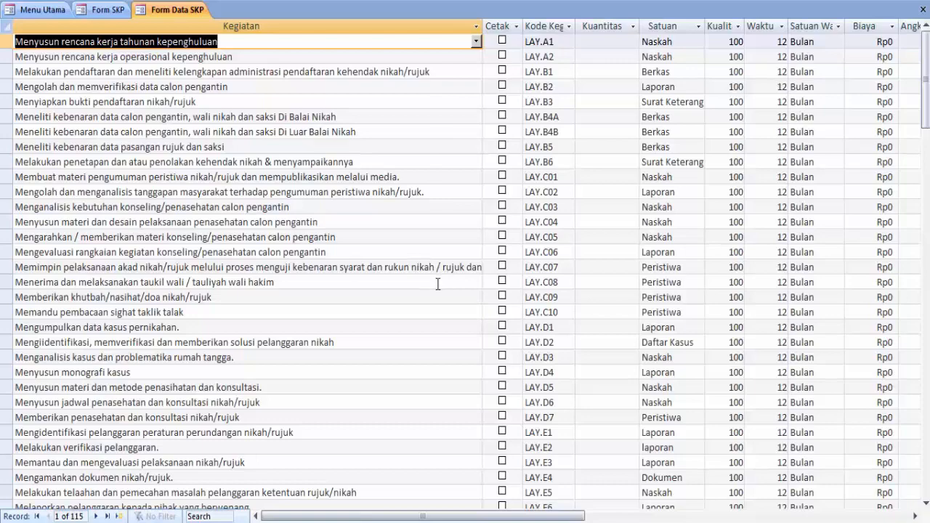
Tick Cetak for LAY.A1, LAY.A2, LAY.B3, LAY.B6, LAY.C02, LAY.C06, LAY.C08 and LAY.D4
scroll(438, 283, down, 7)
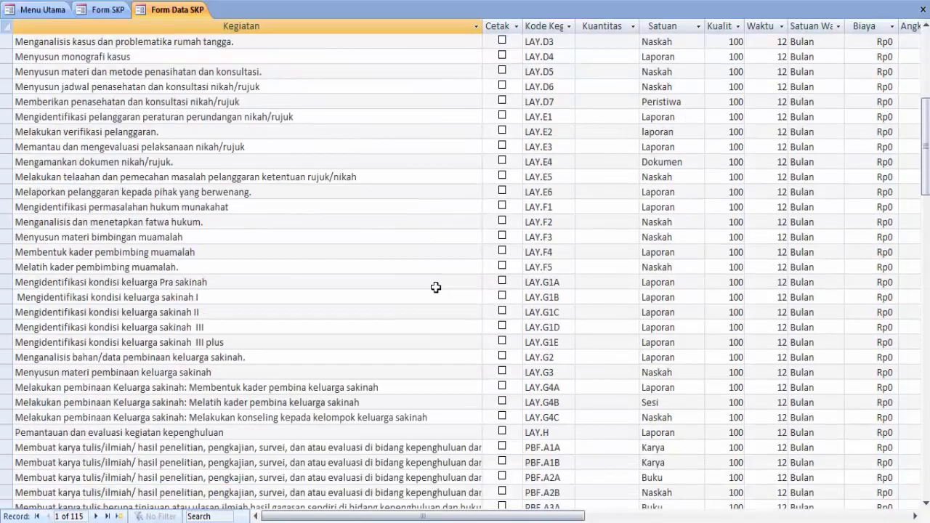
scroll(436, 285, up, 6)
scroll(432, 281, up, 1)
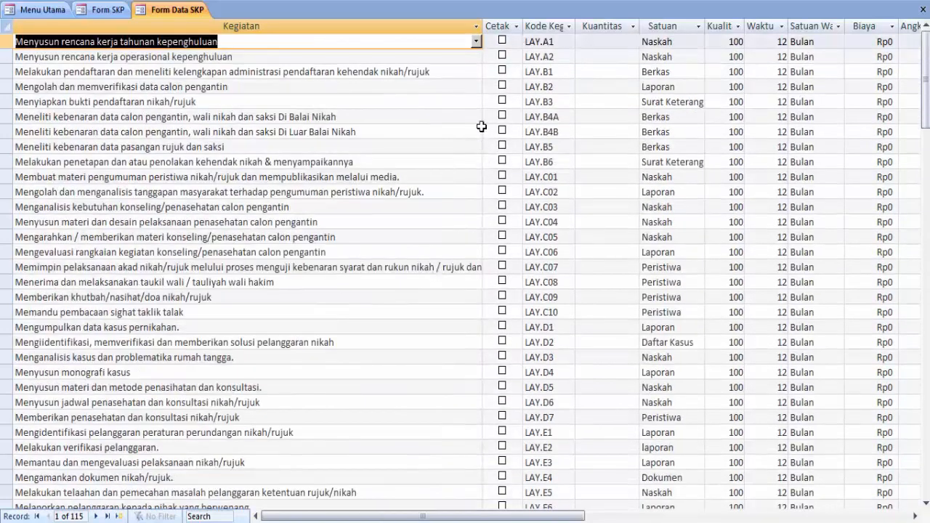
click(502, 40)
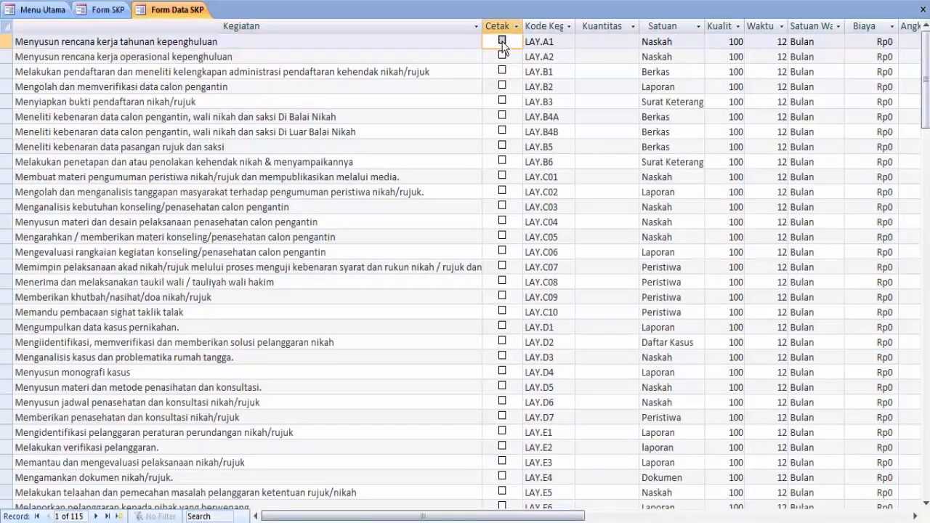
click(501, 55)
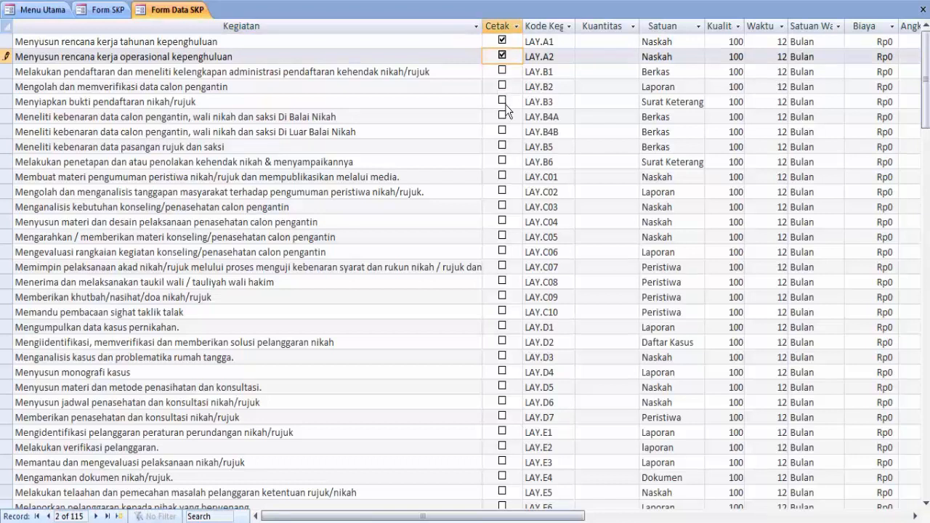
click(502, 101)
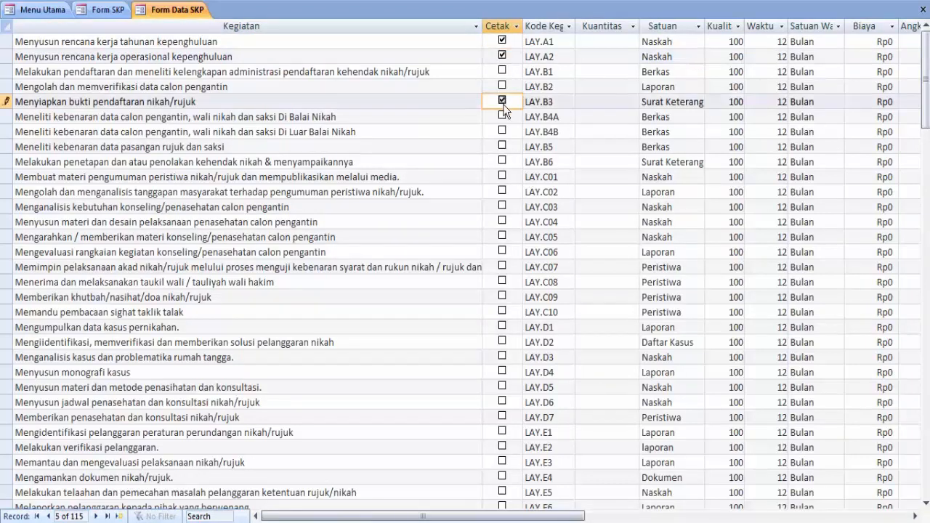
click(502, 161)
click(502, 191)
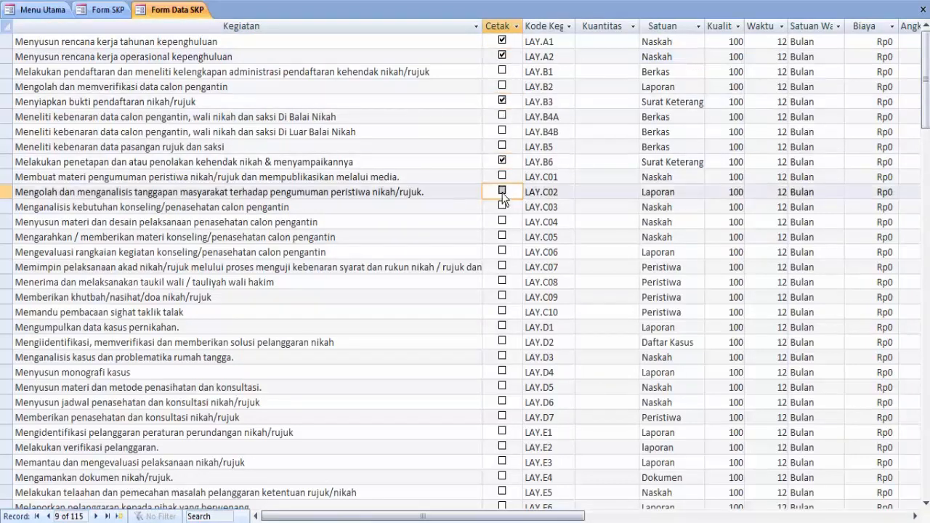
click(503, 254)
click(503, 283)
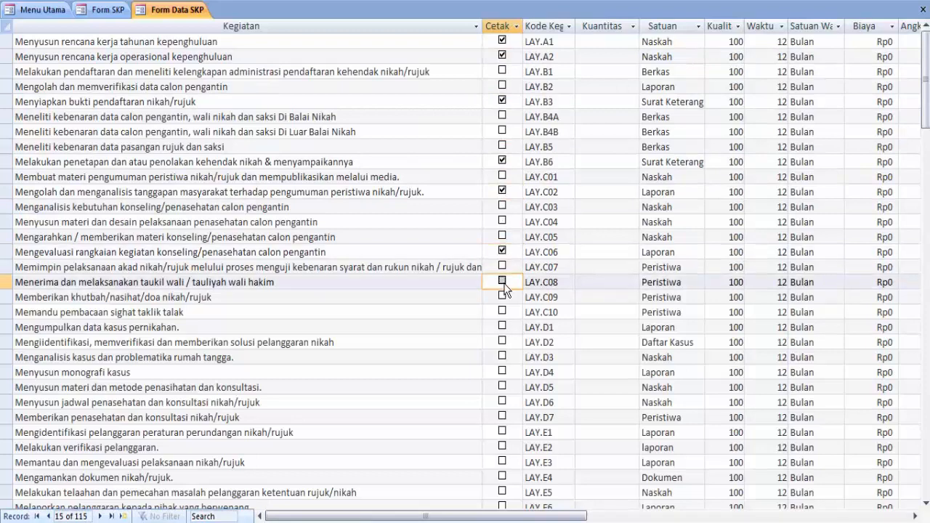
click(502, 372)
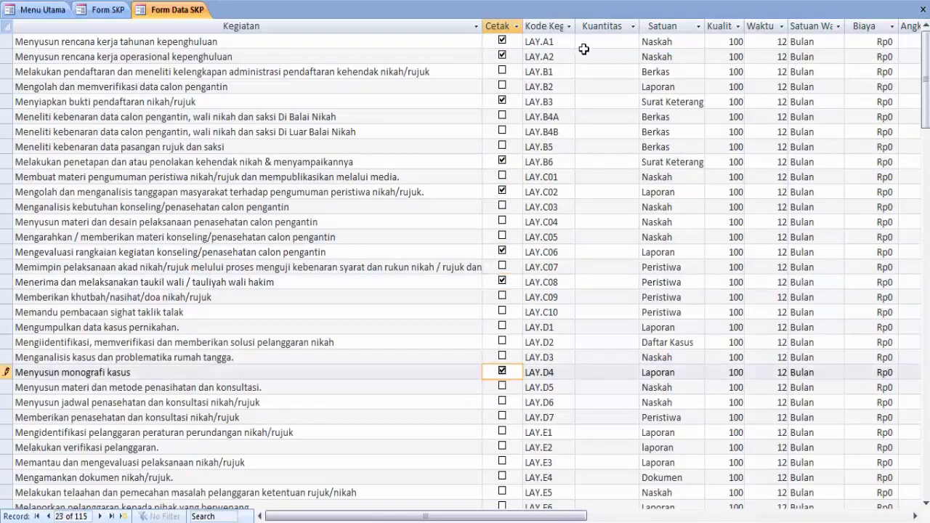
click(607, 41)
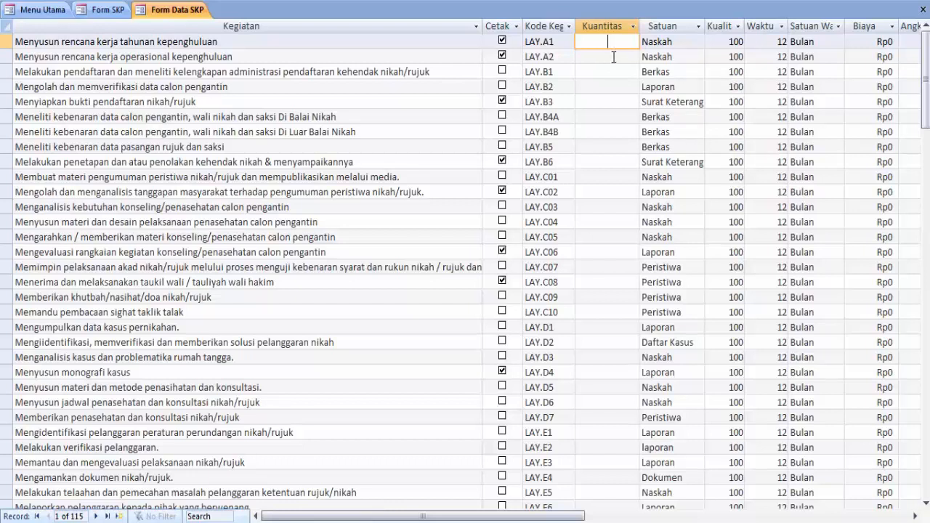
Enter quantities 1 and 25 for LAY.A1 and LAY.A2, and 125 for Menyiapkan bukti pendaftaran
text(1)
click(614, 58)
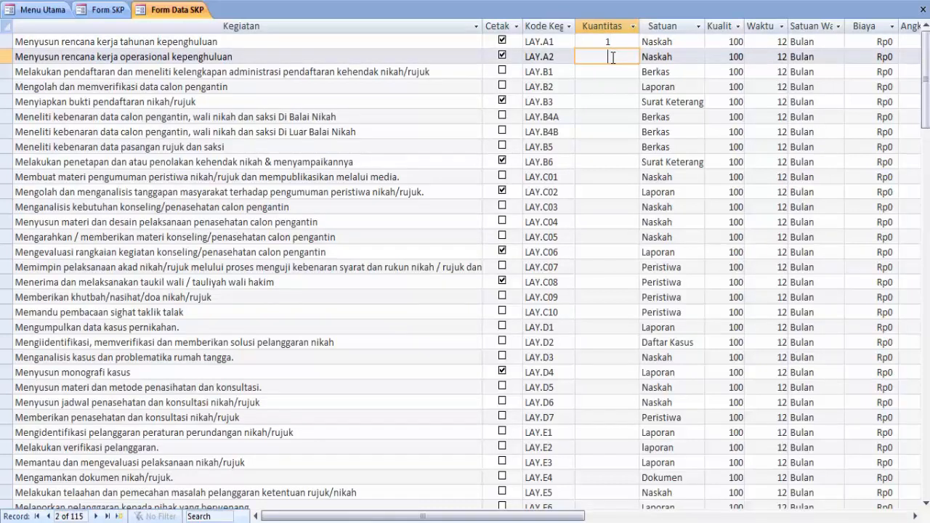
text(25)
click(607, 101)
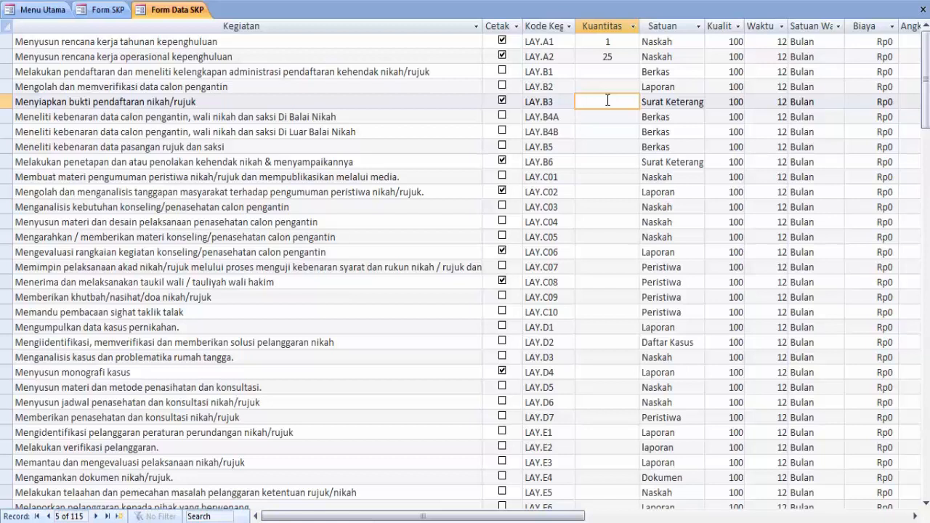
text(5125)
Tick Cetak for LAY.B4A and LAY.B4B and give them quantities 50 and 100
click(502, 115)
click(502, 132)
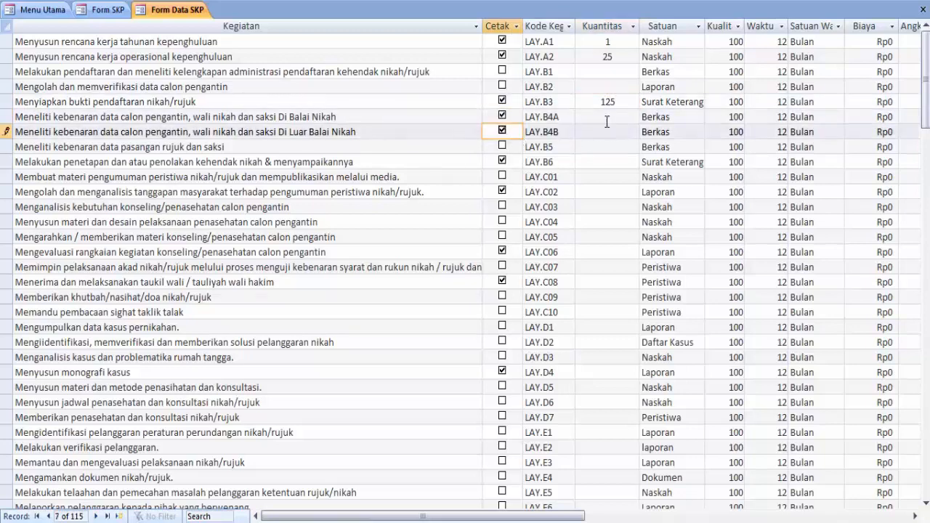
click(609, 115)
text(50)
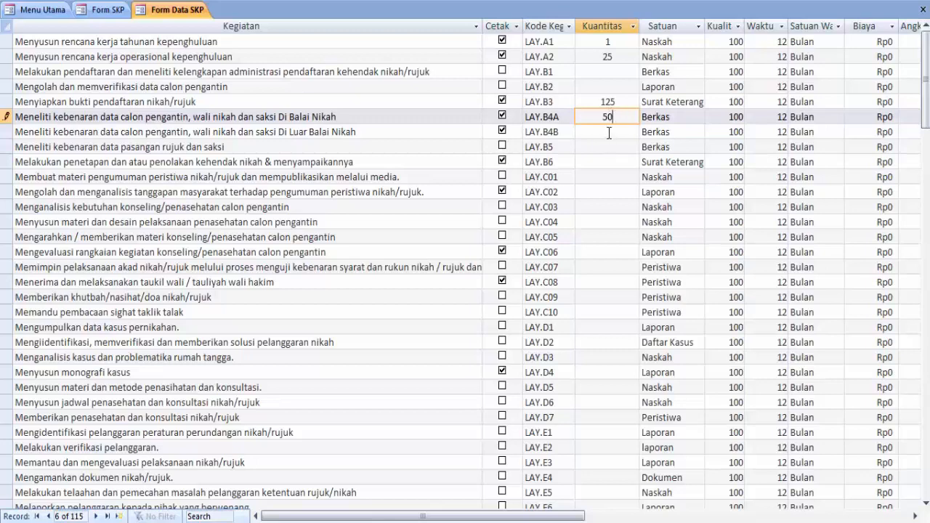
click(608, 131)
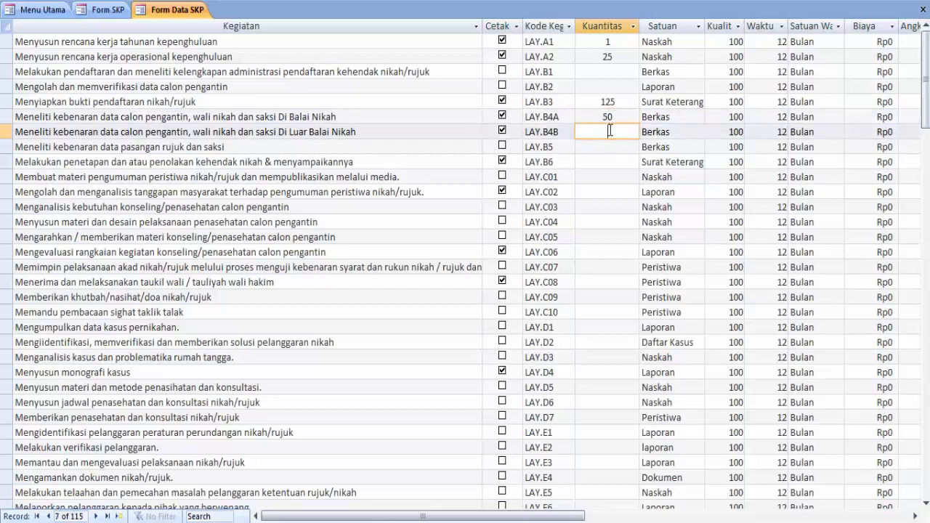
text(100)
Enter quantities 125, 100, 115 and 5 for LAY.B6, LAY.C06, LAY.C08 and LAY.D4, then close the sheet
click(603, 163)
text(125)
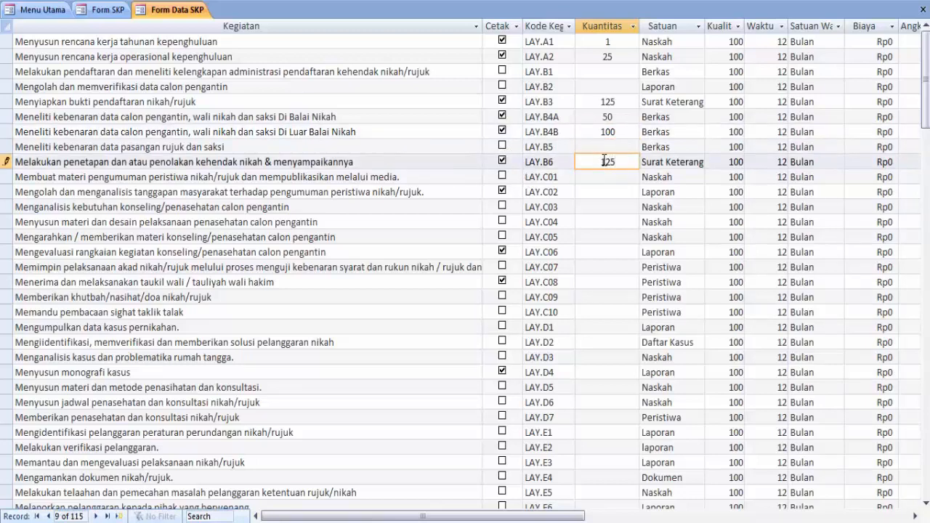
click(605, 252)
text(100)
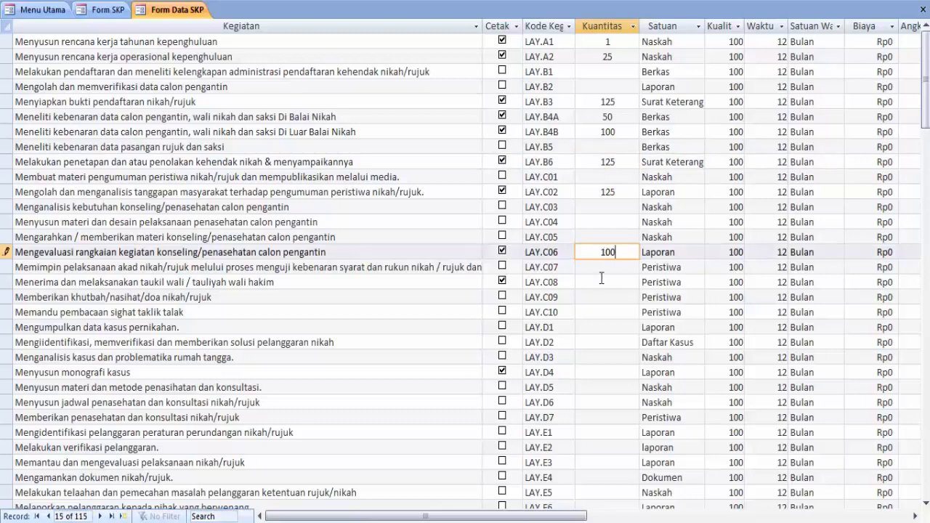
click(602, 283)
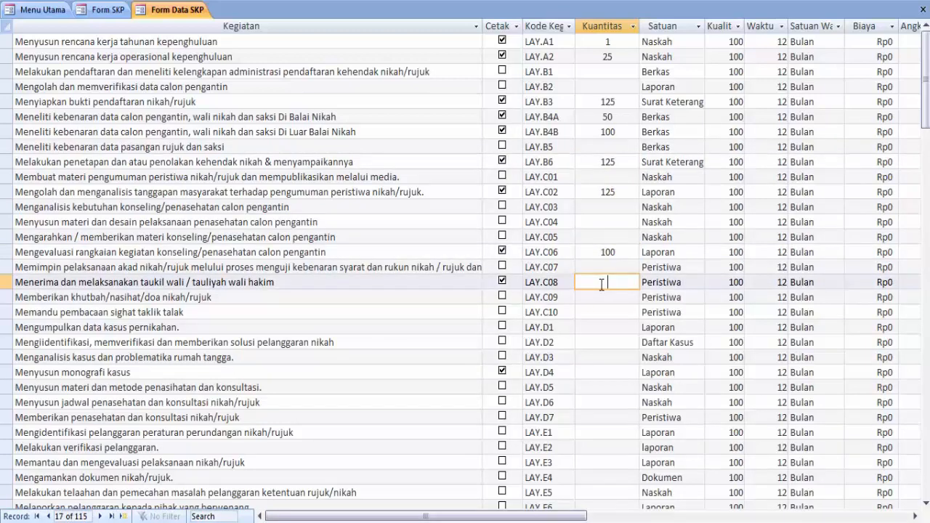
text(115)
click(597, 372)
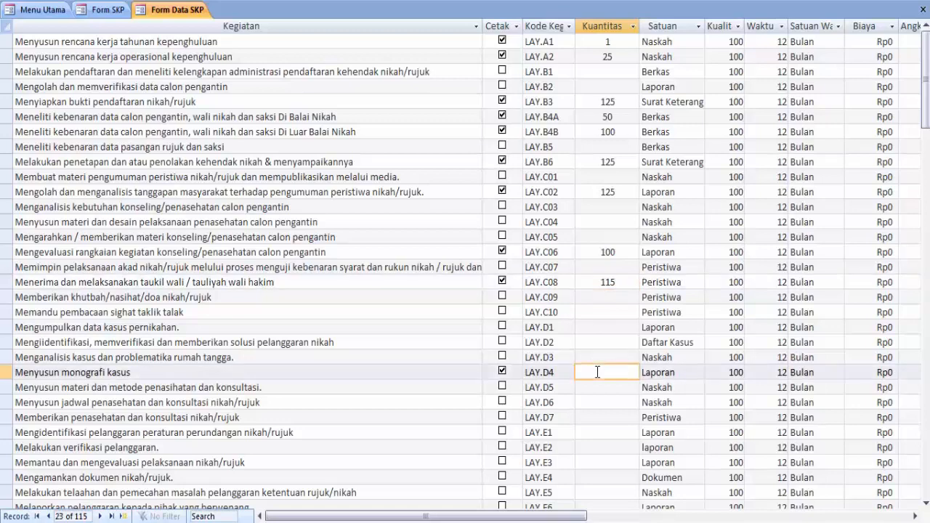
text(5)
drag(582, 517, 580, 488)
click(923, 9)
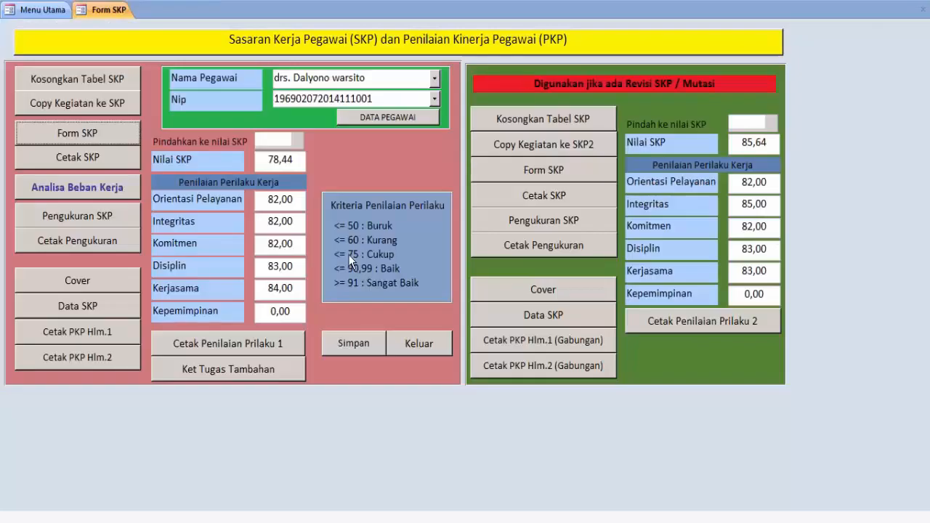
click(94, 161)
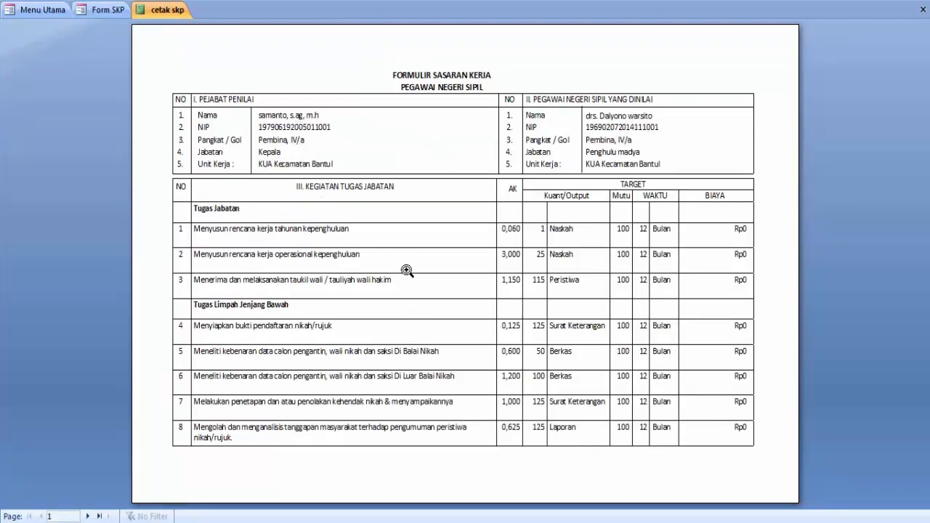
click(99, 516)
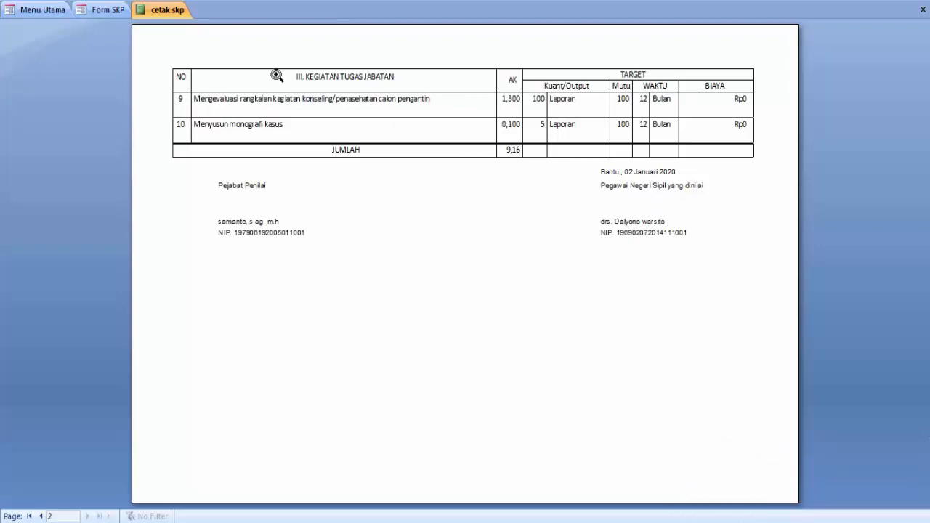
click(921, 10)
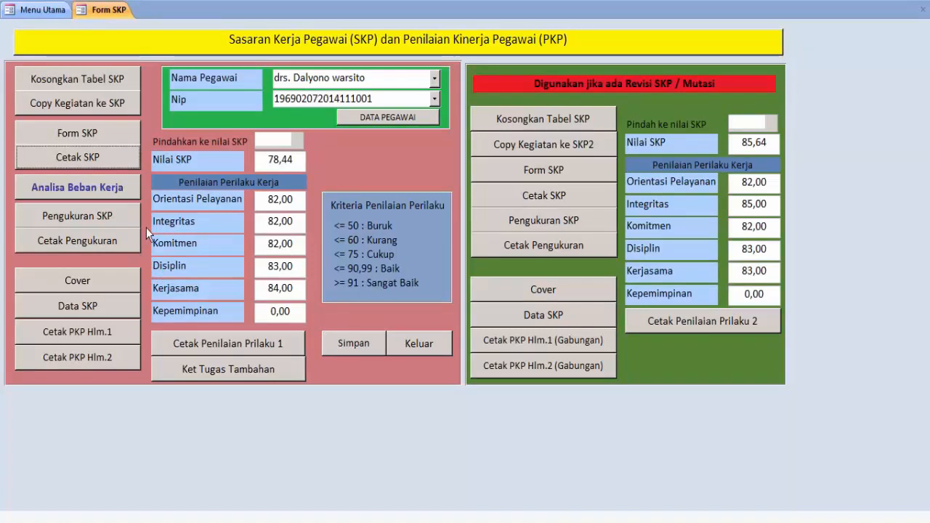
Open Pengukuran SKP and enter realisations 1, 25, 120, 75, 115 and 5 down the rows
click(109, 220)
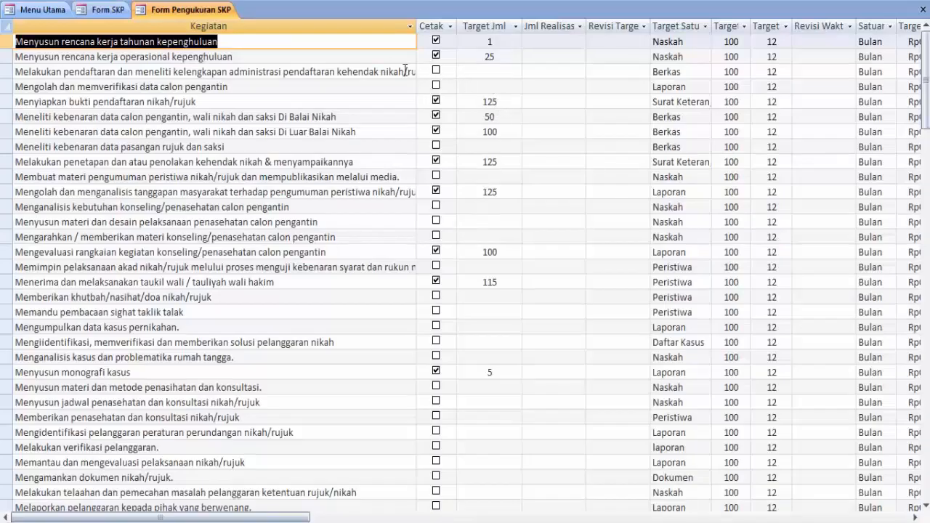
click(559, 44)
text(1)
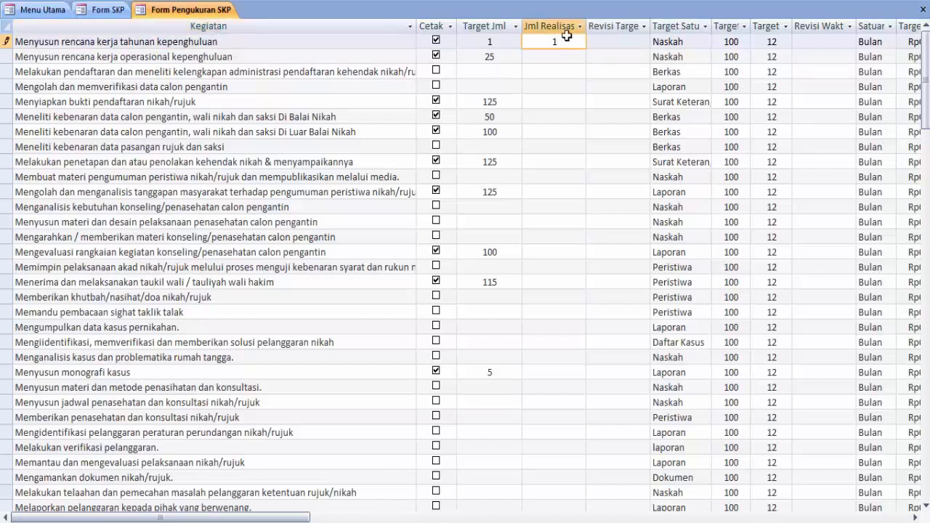
click(561, 57)
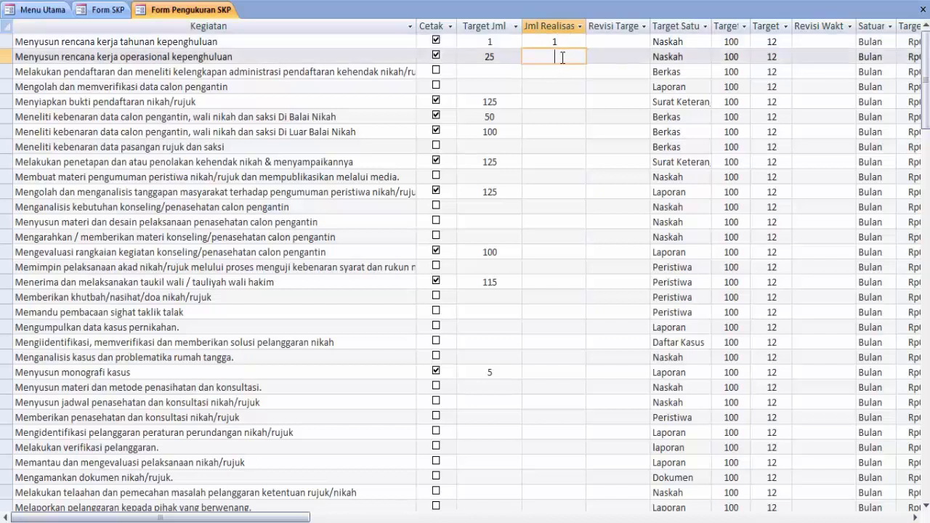
text(25)
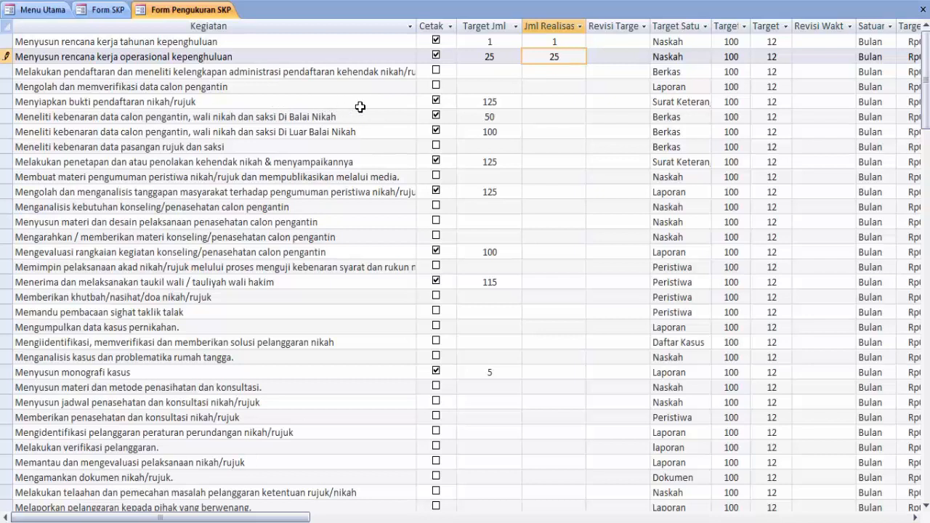
click(557, 101)
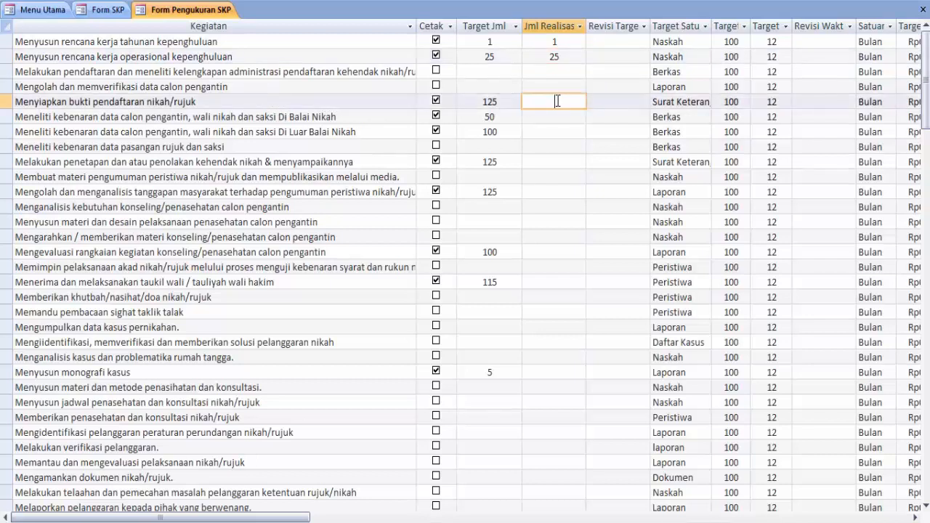
text(120)
click(556, 118)
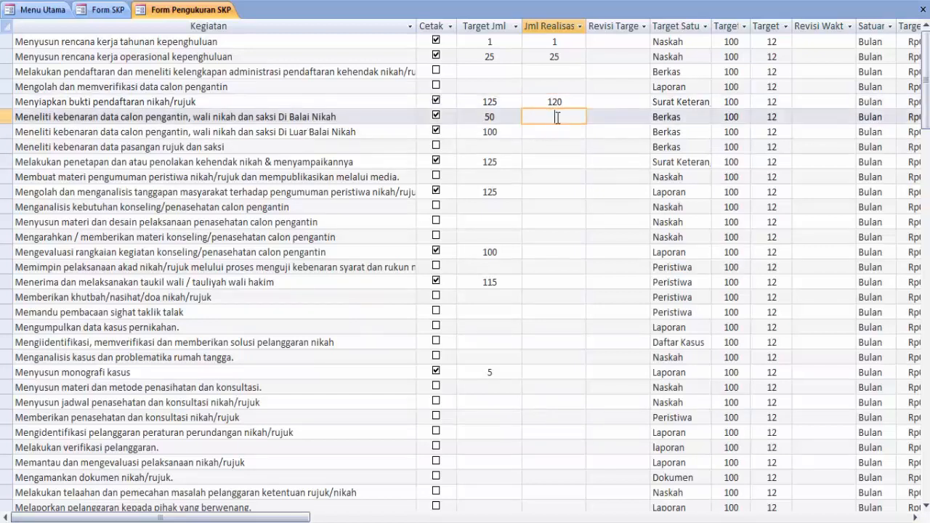
text(75)
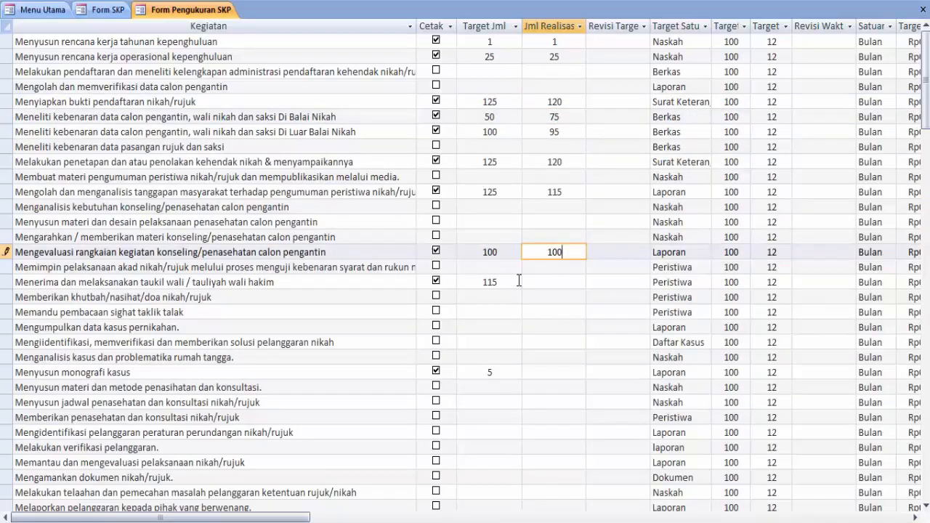
click(556, 284)
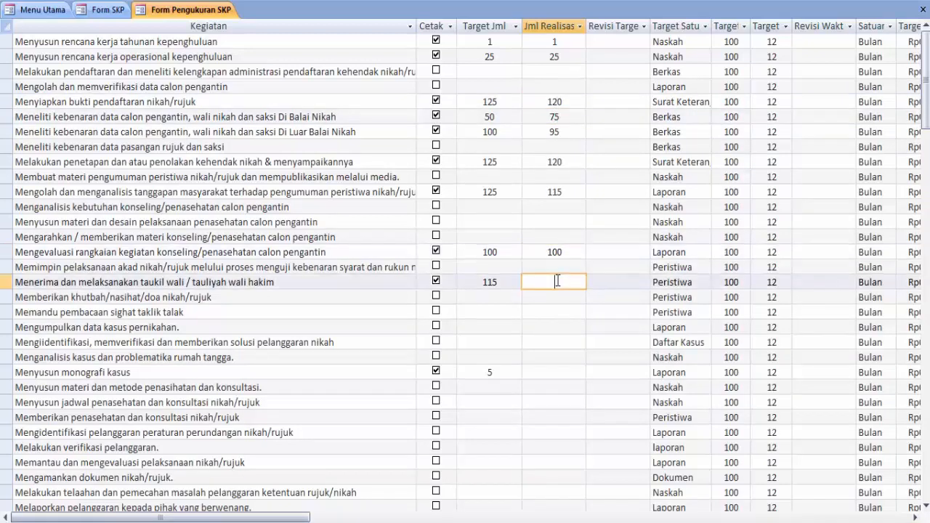
text(115)
click(553, 370)
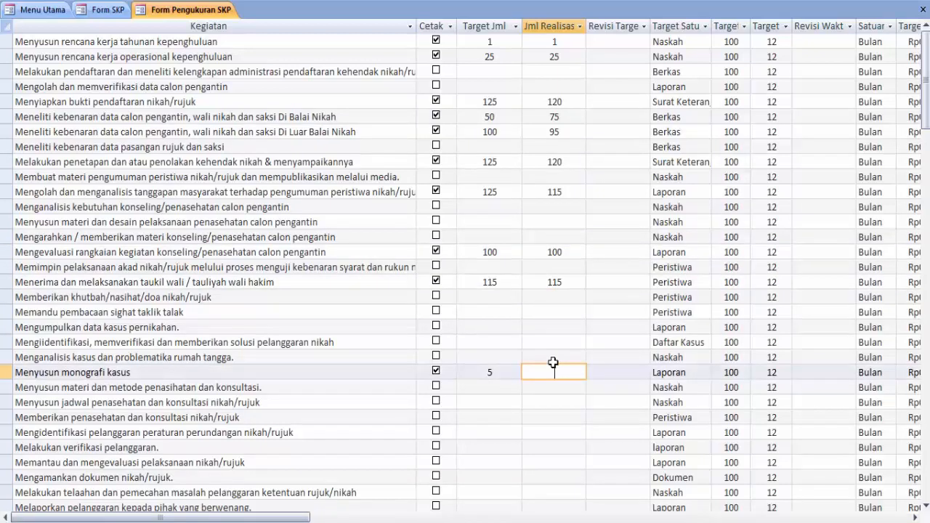
text(5)
Commit the last realisation and set Menyiapkan bukti pendaftaran's revised target to 120
click(915, 516)
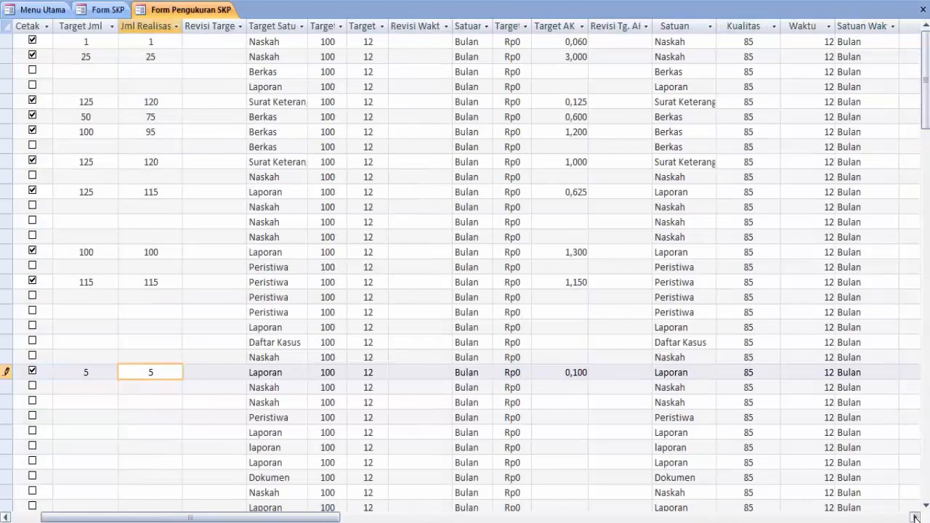
click(417, 43)
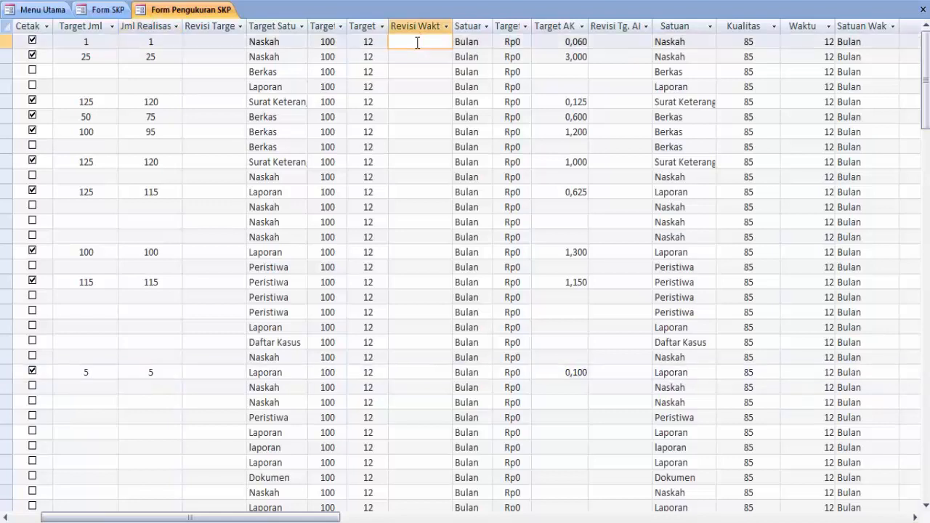
click(216, 103)
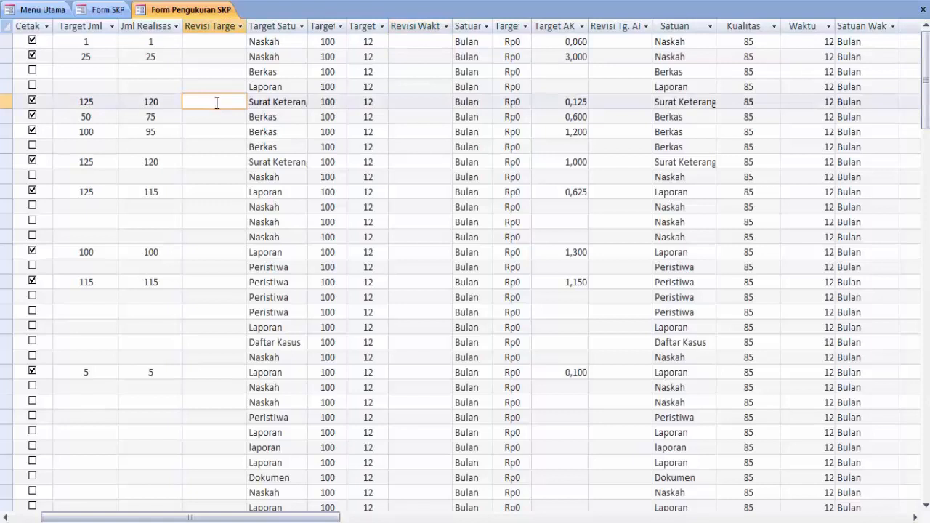
text(120)
click(412, 104)
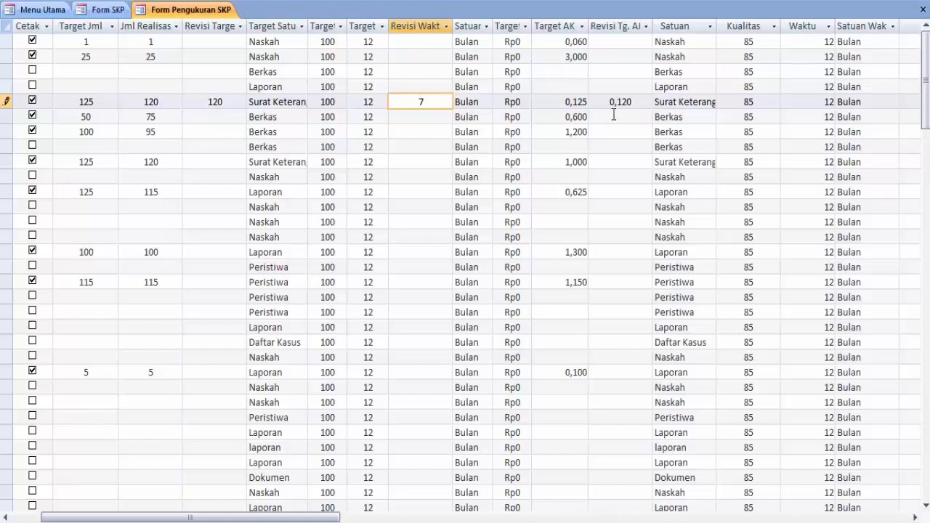
Change that activity's Waktu from 12 to 7, then close Form Pengukuran SKP
click(792, 102)
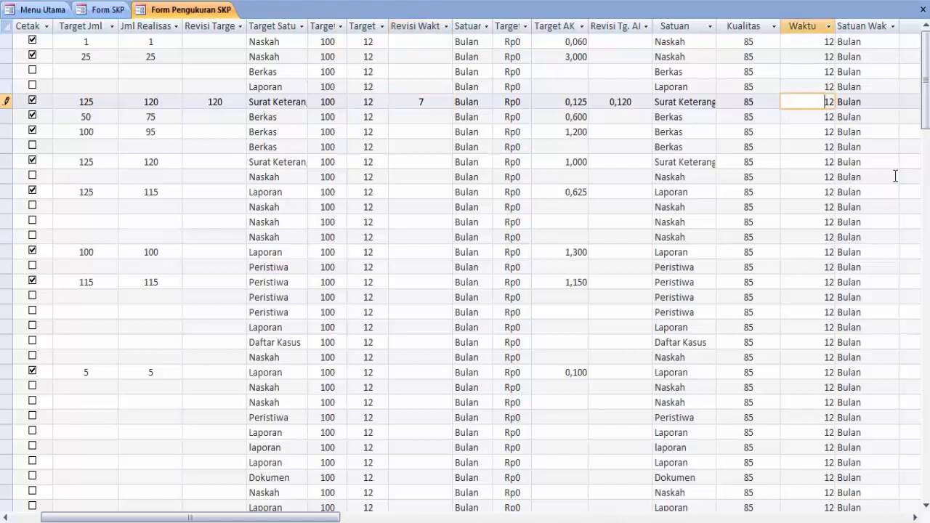
click(914, 517)
click(914, 517)
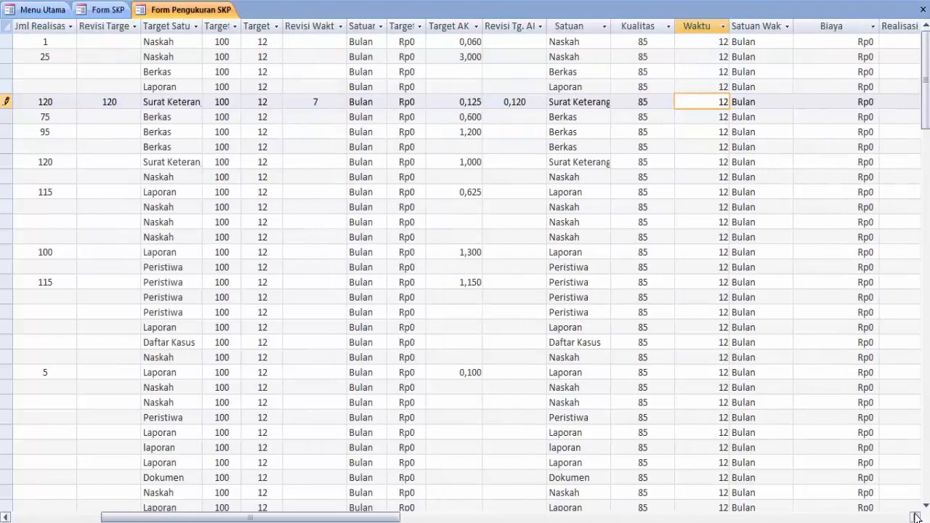
click(914, 517)
click(914, 516)
click(914, 516)
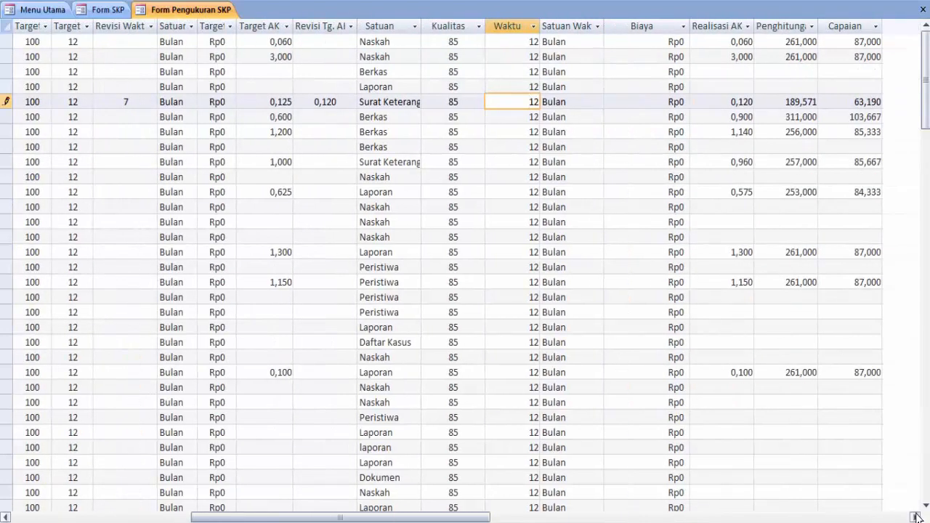
click(913, 516)
click(913, 516)
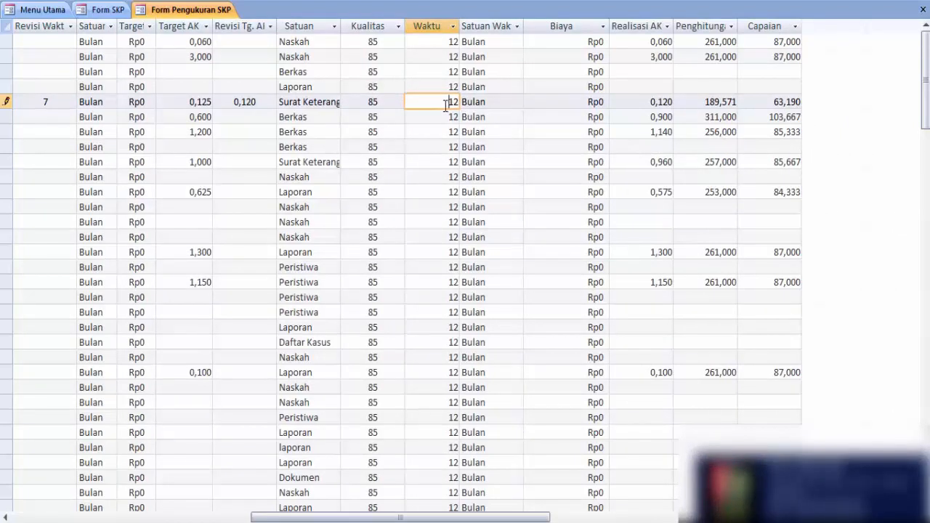
drag(449, 102, 465, 104)
text(7)
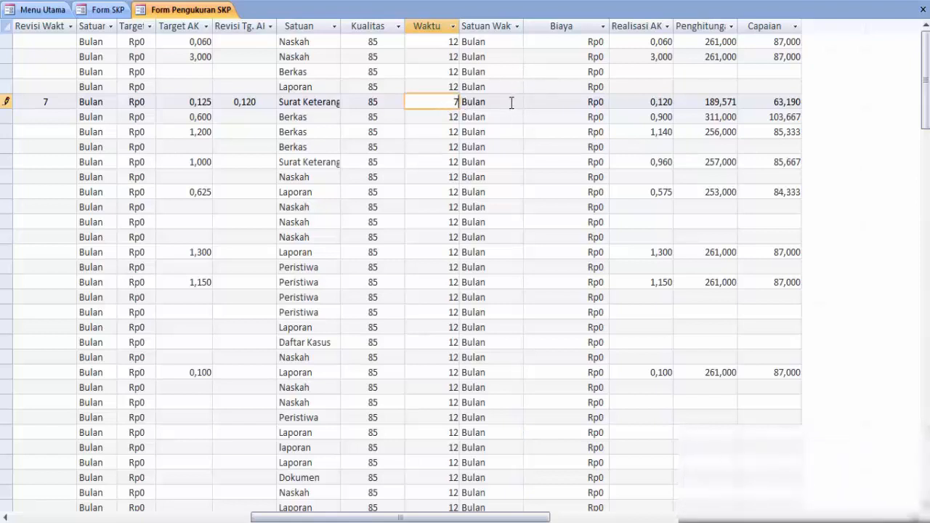
click(511, 101)
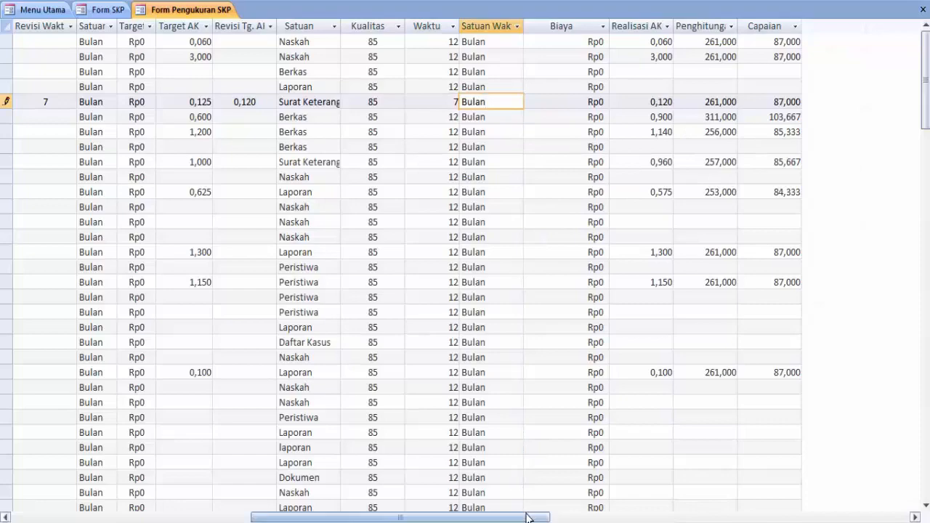
click(923, 9)
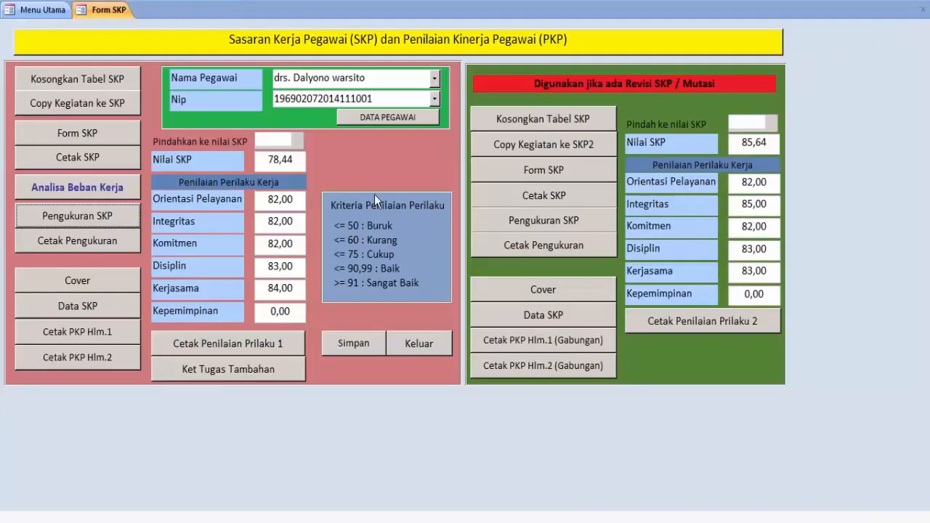
click(89, 244)
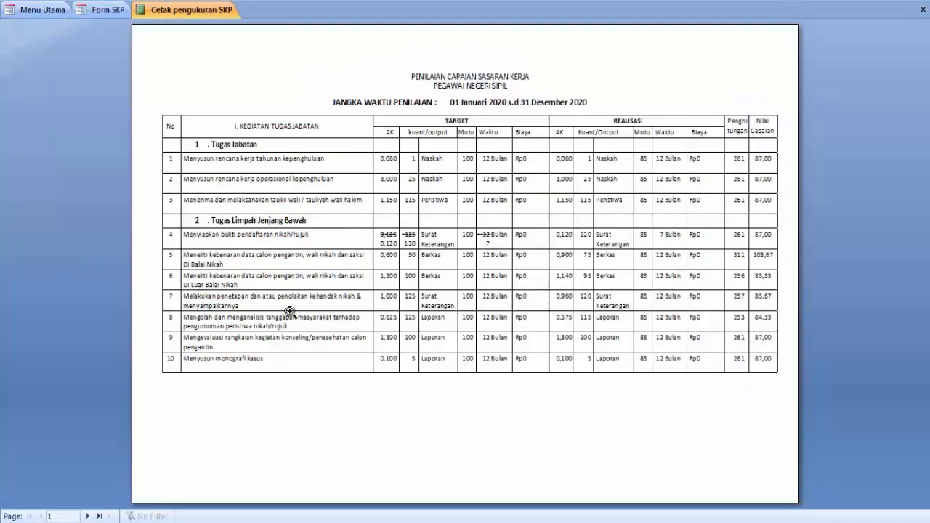
click(569, 220)
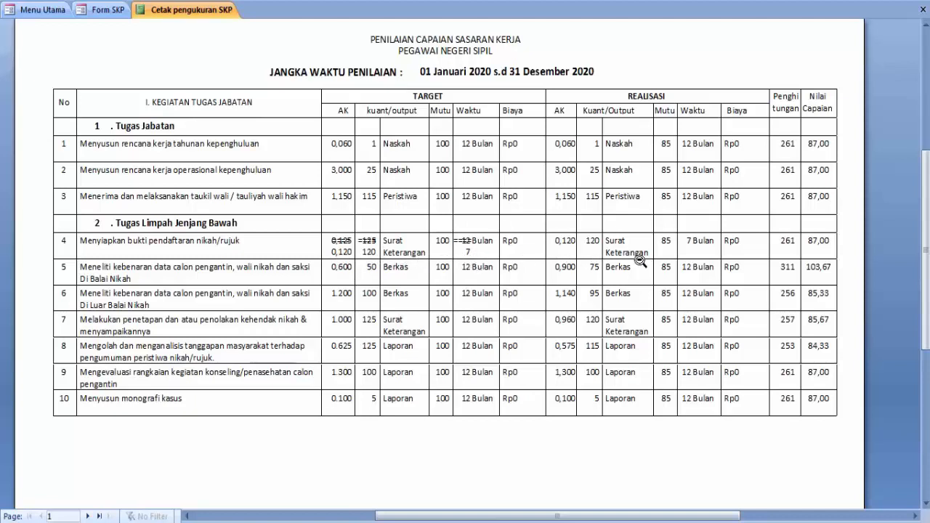
click(86, 516)
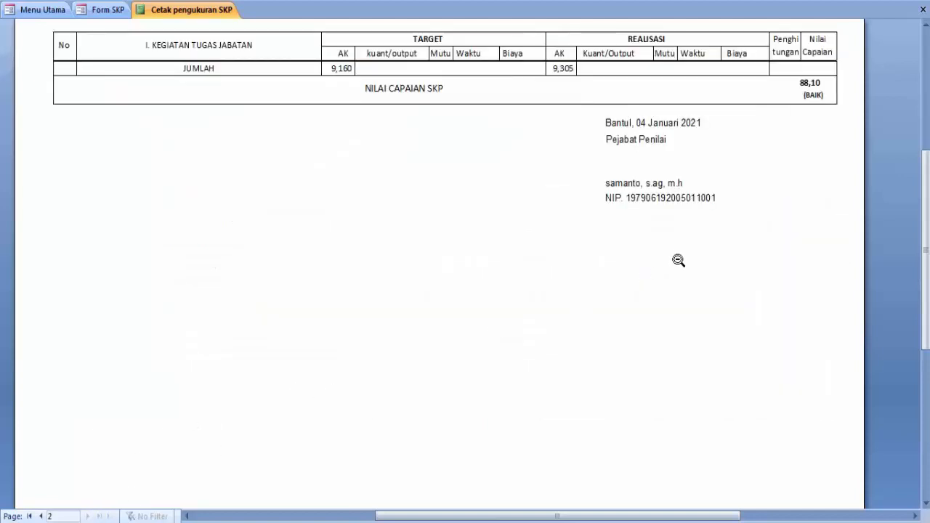
scroll(677, 260, up, 2)
scroll(677, 260, up, 1)
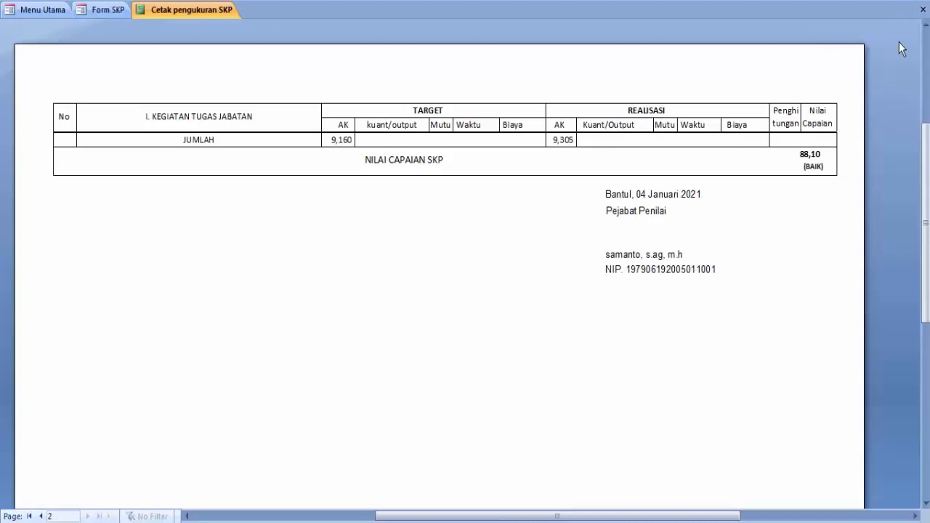
click(922, 9)
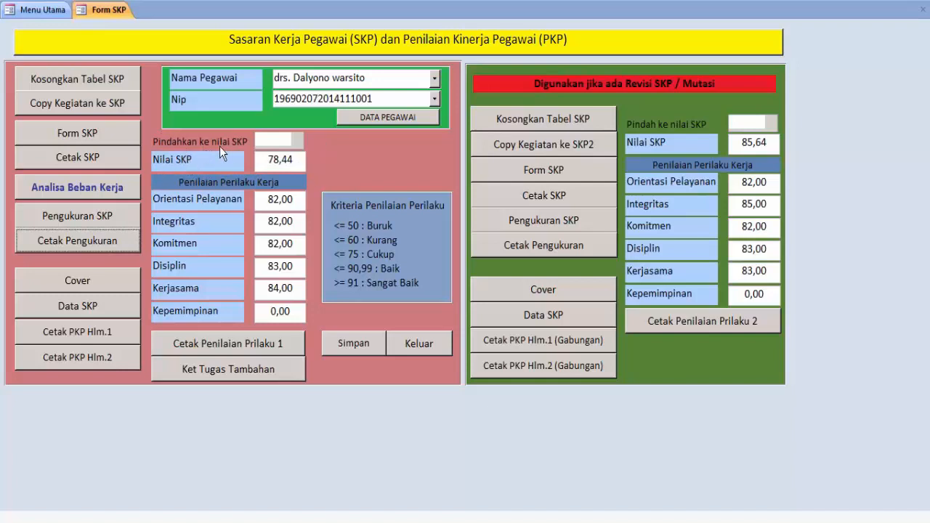
Close the SKP form and reopen it from the main menu
click(268, 160)
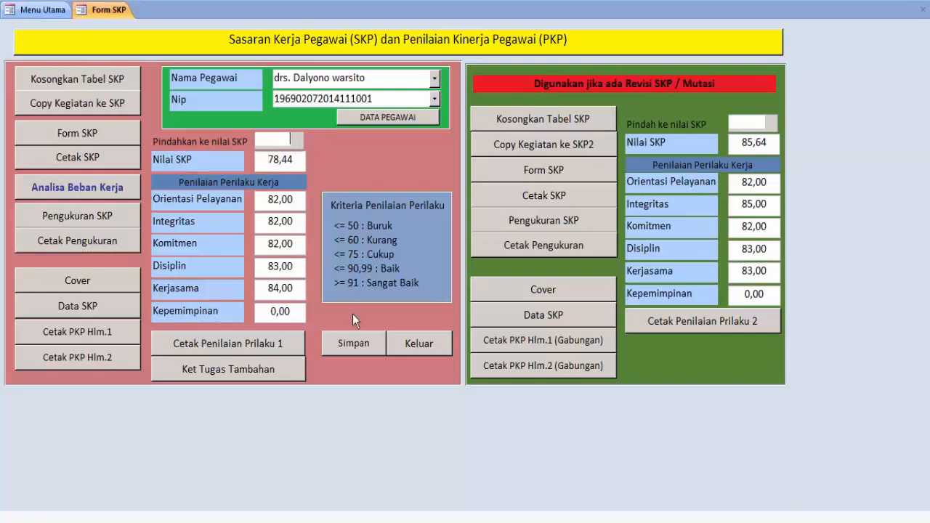
click(420, 346)
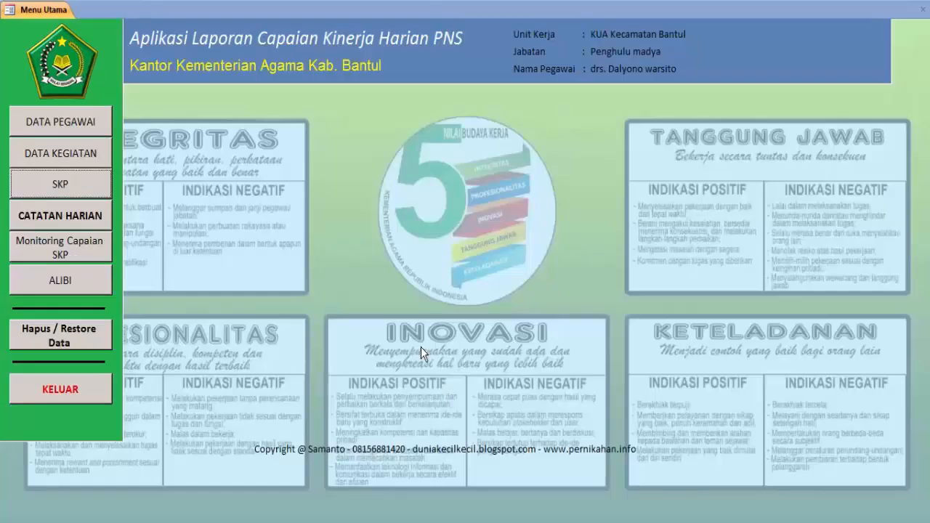
click(65, 186)
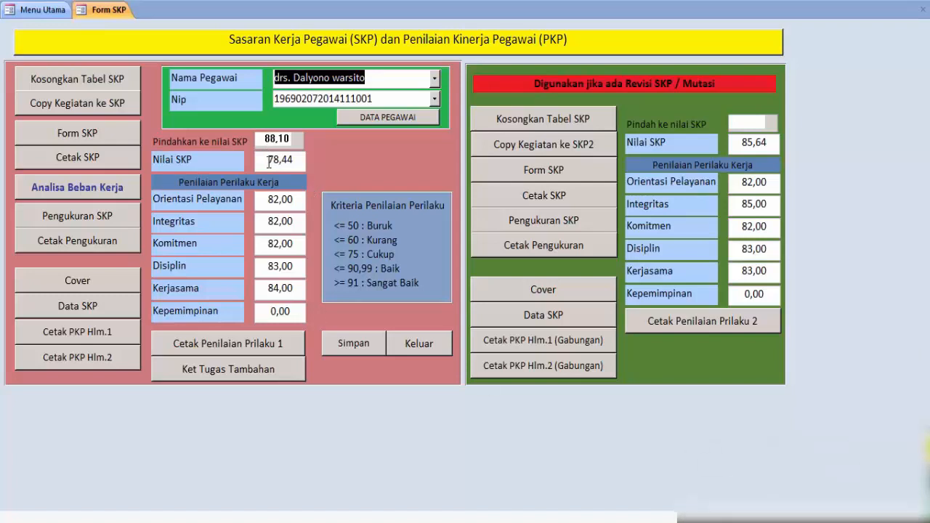
Change Nilai SKP from 78,44 to 88,10 and Integritas from 82 to 90, then save
drag(268, 160, 278, 160)
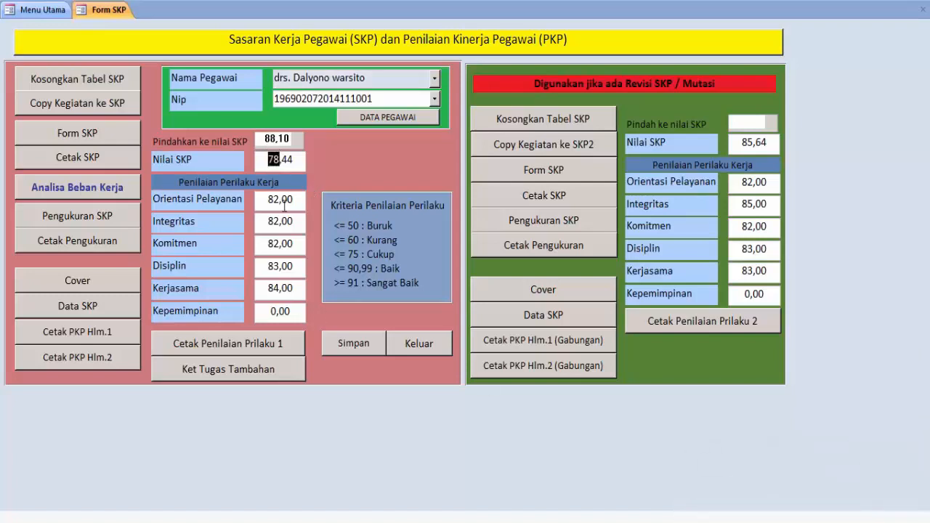
text(88)
key(Right)
text(10)
key(Delete)
key(Delete)
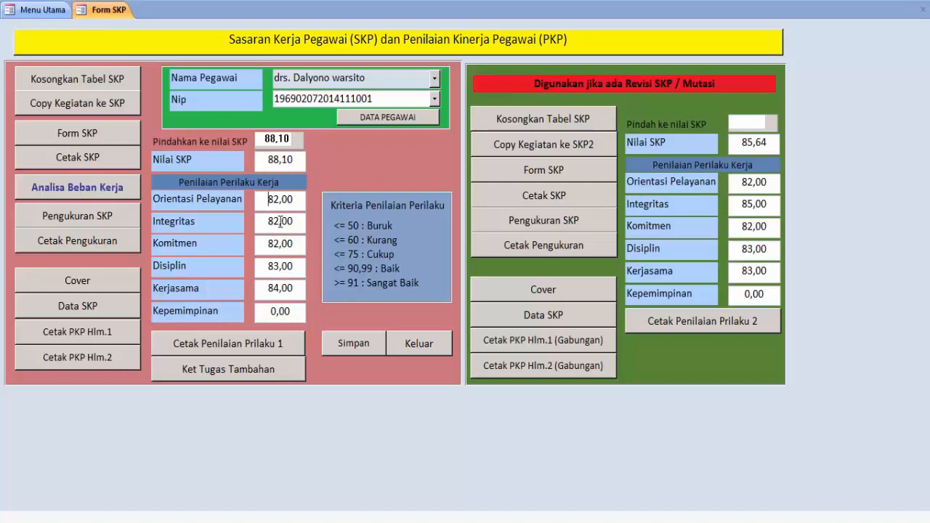
drag(279, 221, 268, 220)
text(90)
click(350, 344)
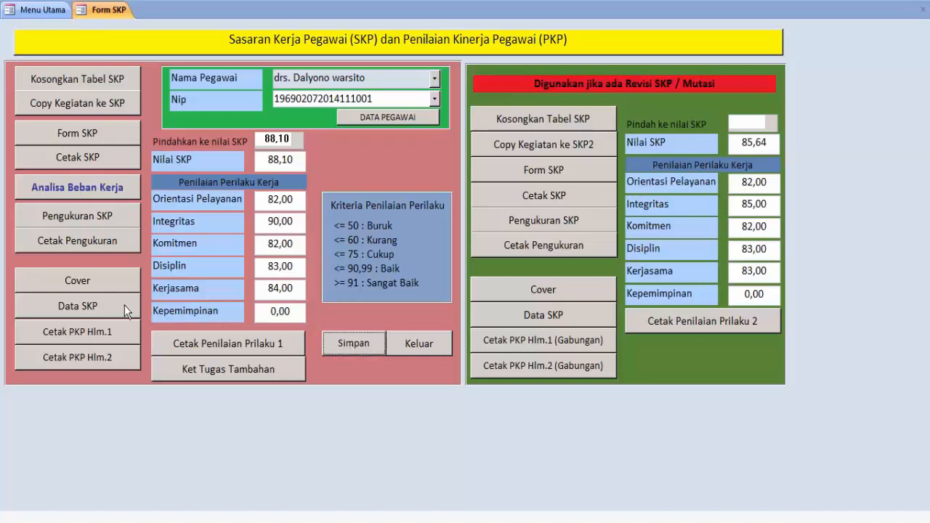
click(87, 281)
click(503, 246)
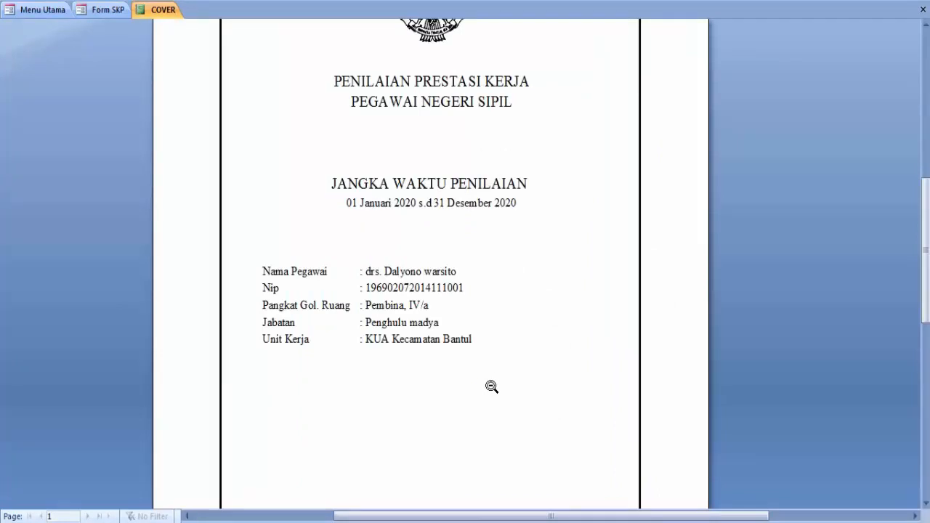
scroll(491, 386, up, 2)
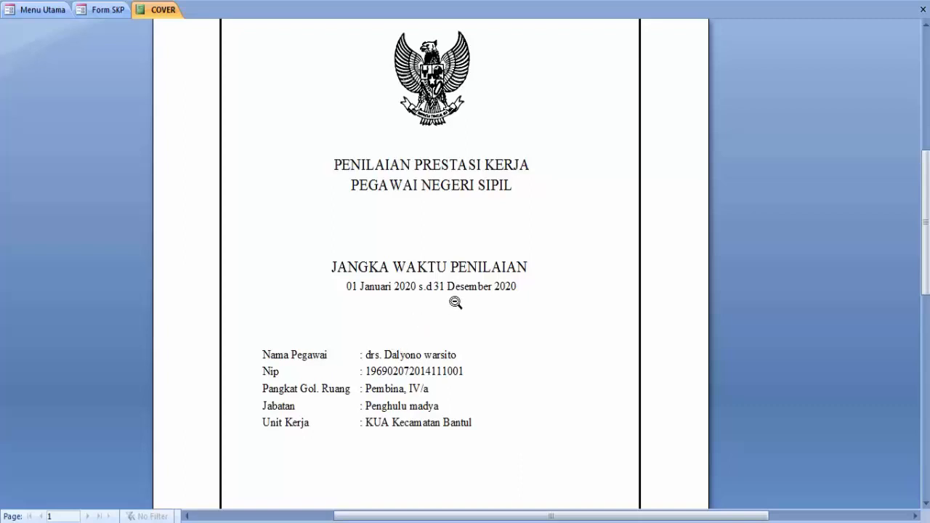
click(923, 11)
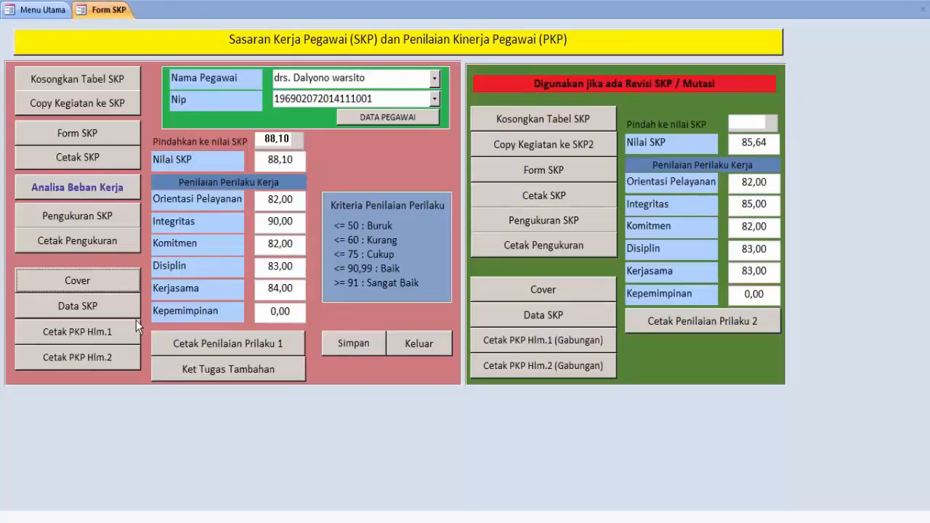
click(96, 305)
click(504, 180)
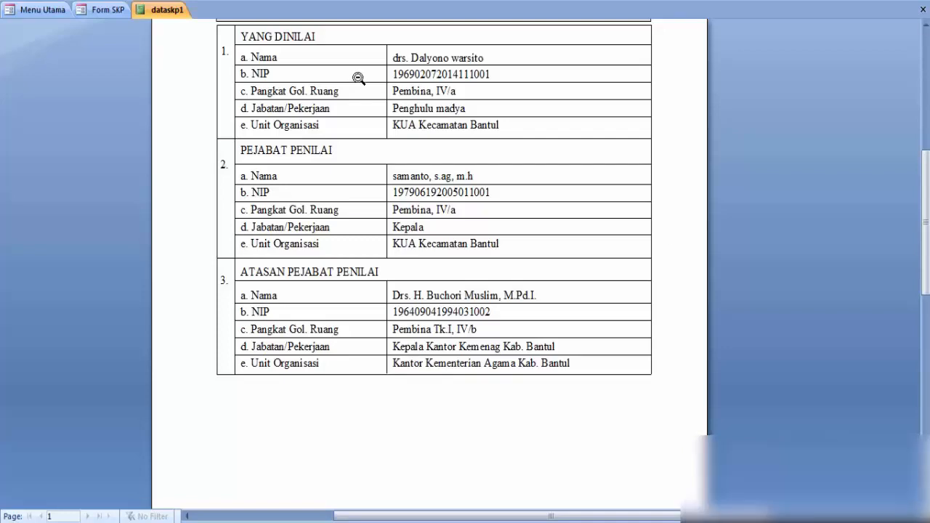
click(922, 10)
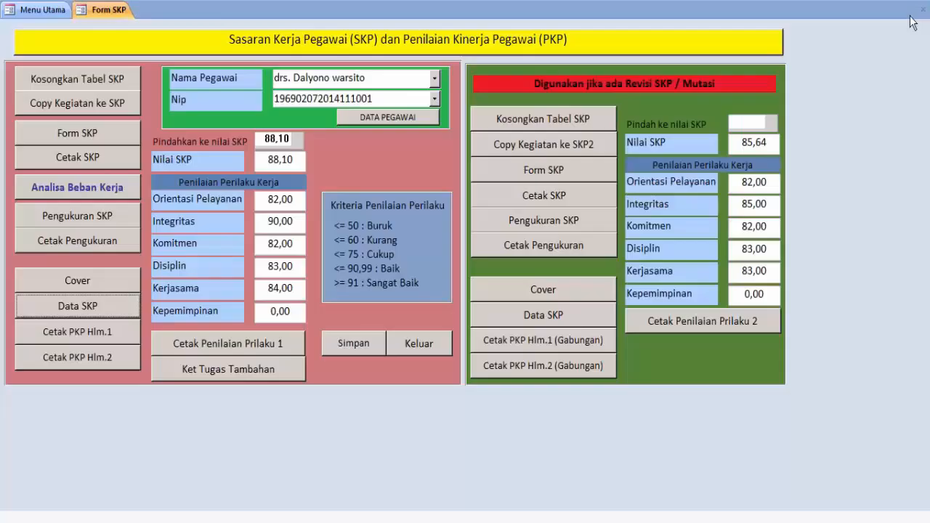
click(88, 333)
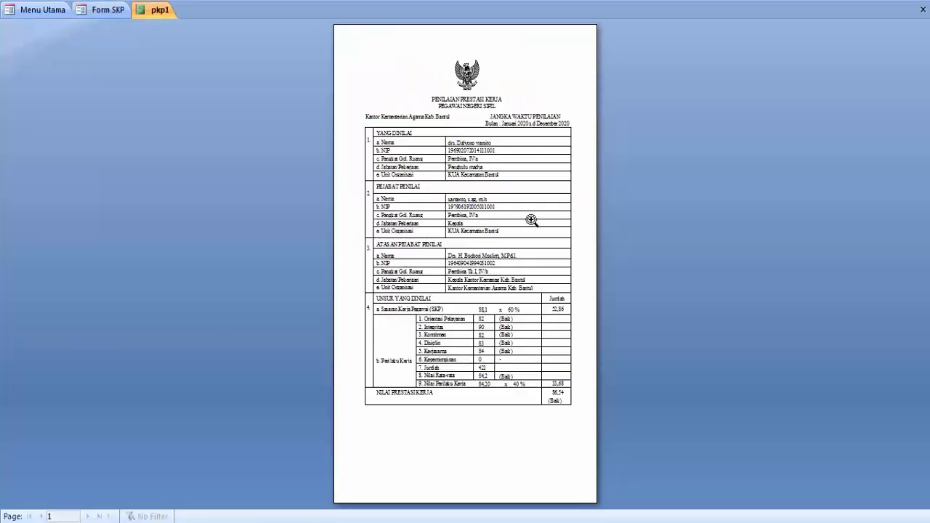
click(531, 220)
scroll(517, 398, down, 3)
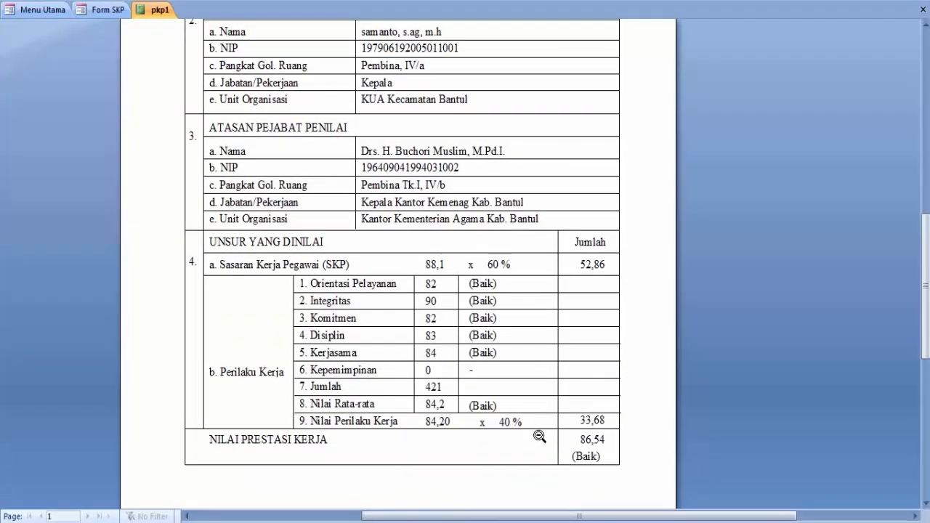
click(540, 435)
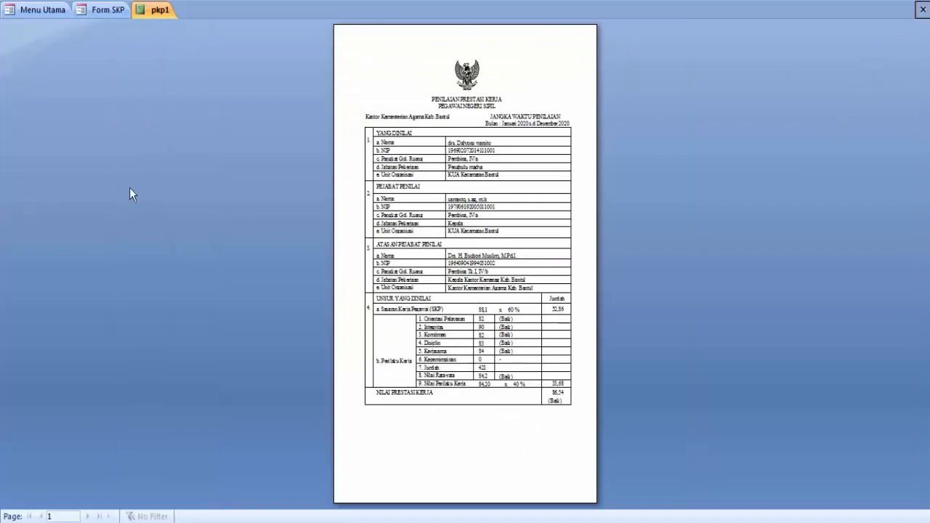
click(923, 8)
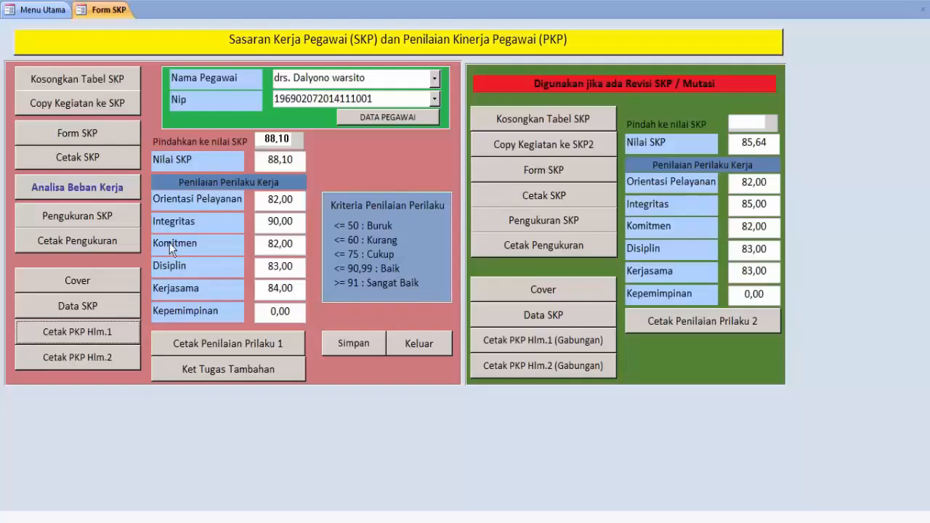
click(91, 360)
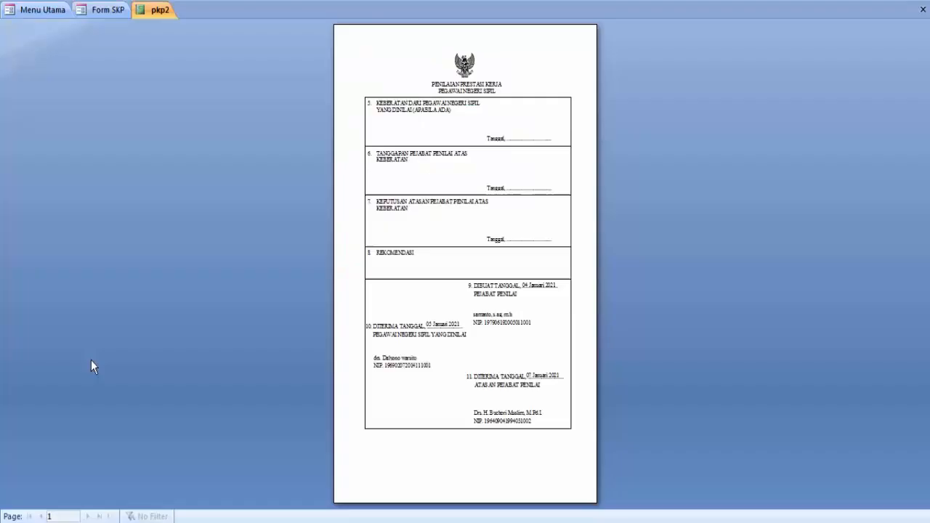
click(564, 293)
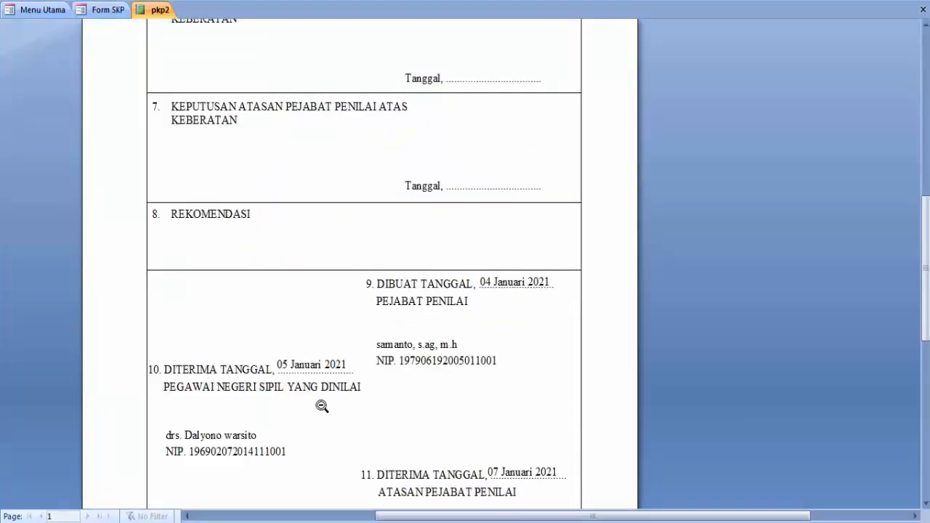
scroll(342, 436, down, 1)
scroll(458, 450, down, 1)
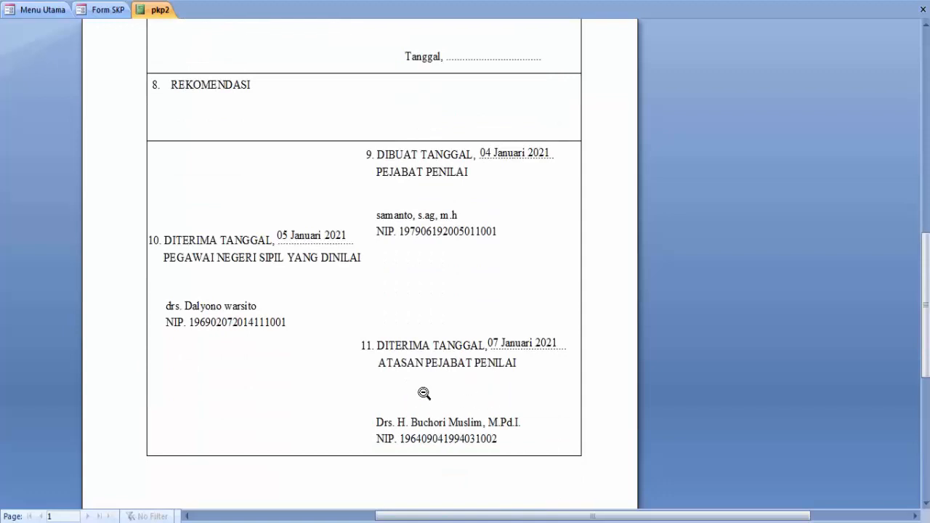
scroll(429, 385, up, 2)
click(923, 9)
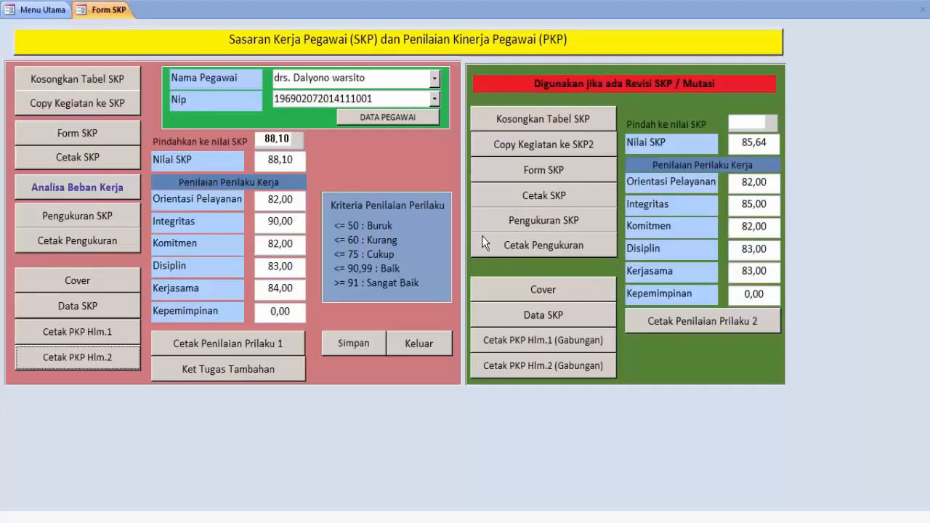
click(213, 343)
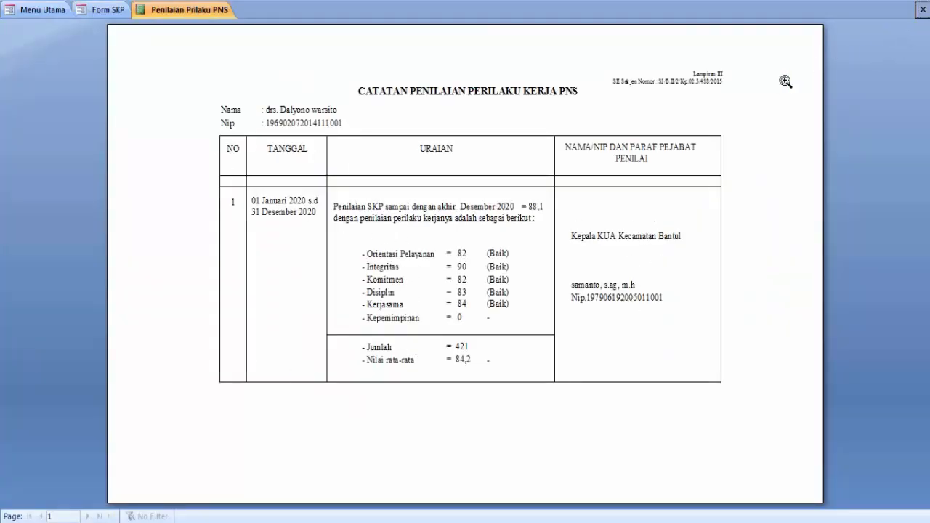
click(920, 8)
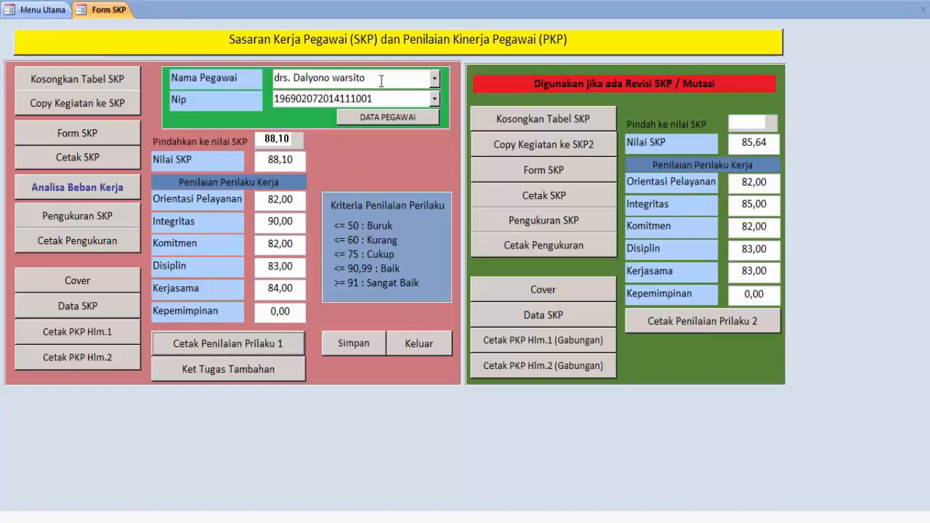
click(389, 120)
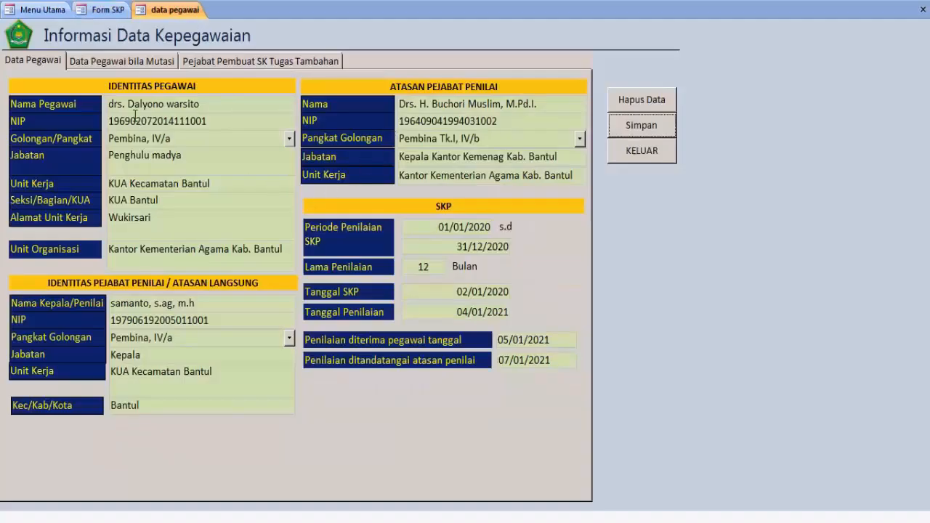
click(125, 63)
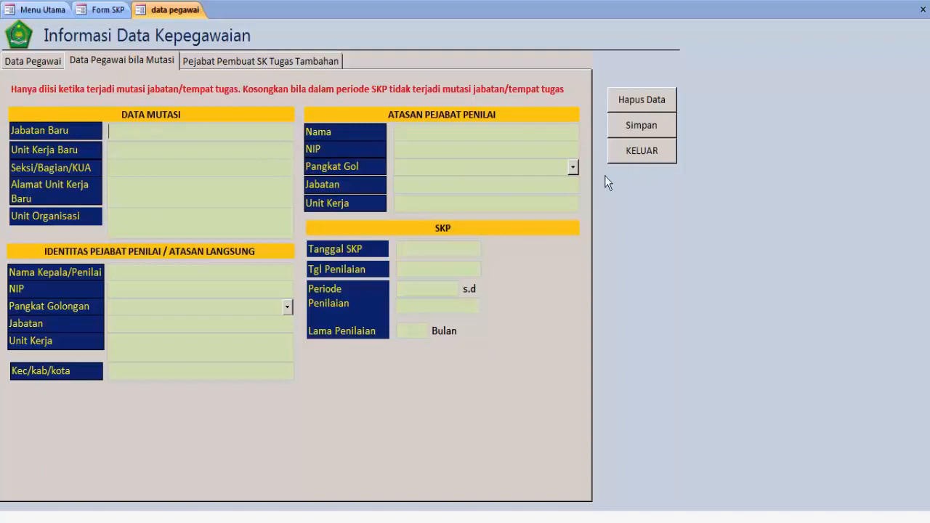
click(426, 274)
click(426, 289)
click(425, 307)
click(416, 330)
click(632, 152)
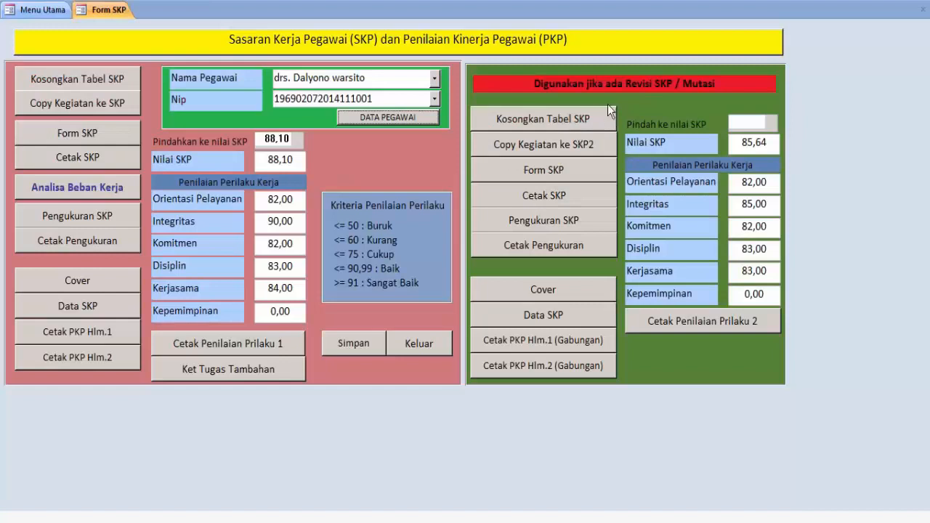
Empty the revision SKP-2 activity table, confirming the delete query
click(571, 120)
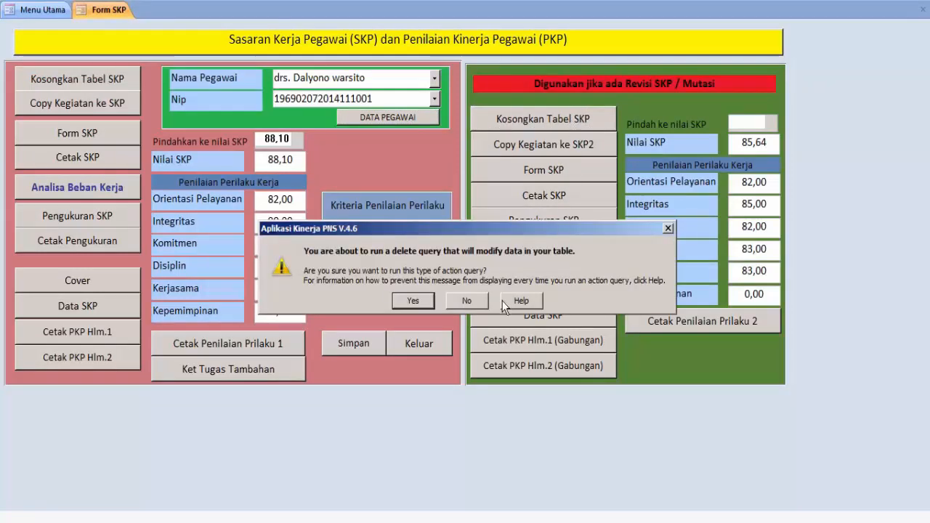
click(418, 300)
click(442, 318)
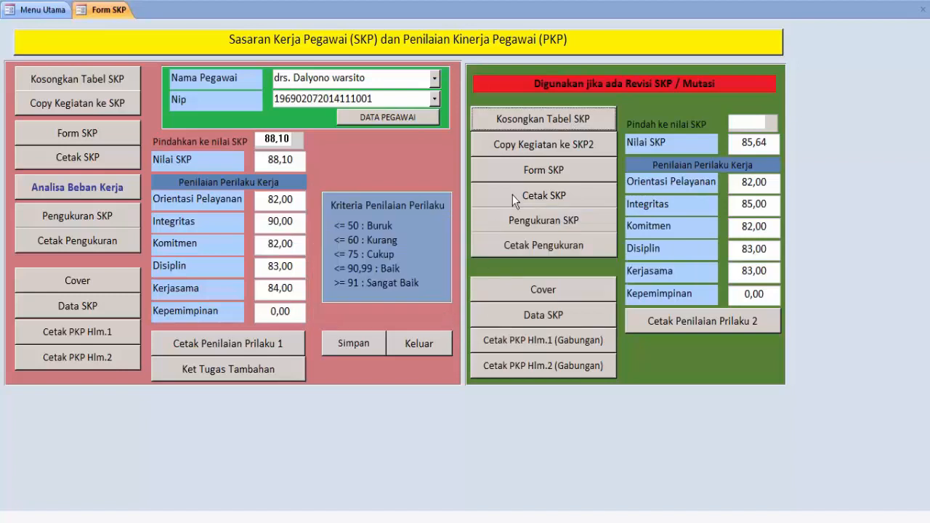
Append all 115 activities into the SKP-2 table, confirming both prompts
click(538, 149)
click(415, 320)
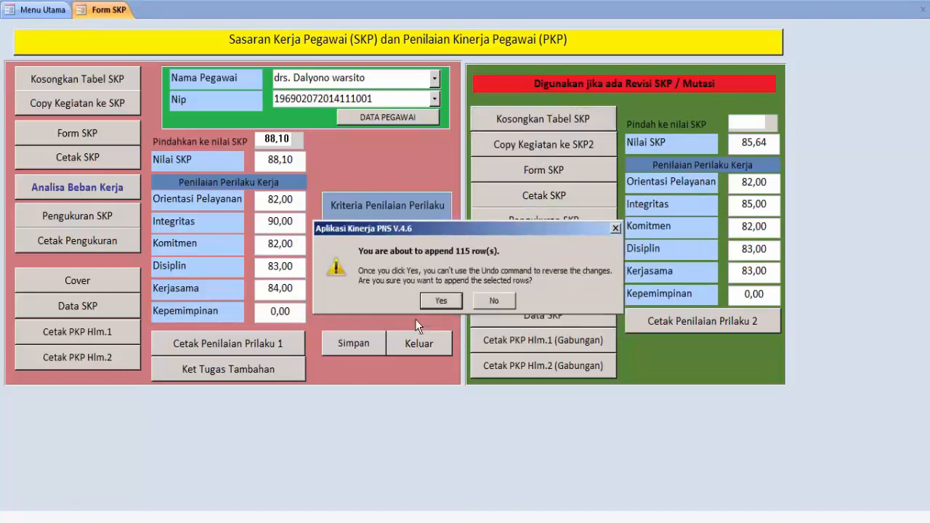
click(442, 300)
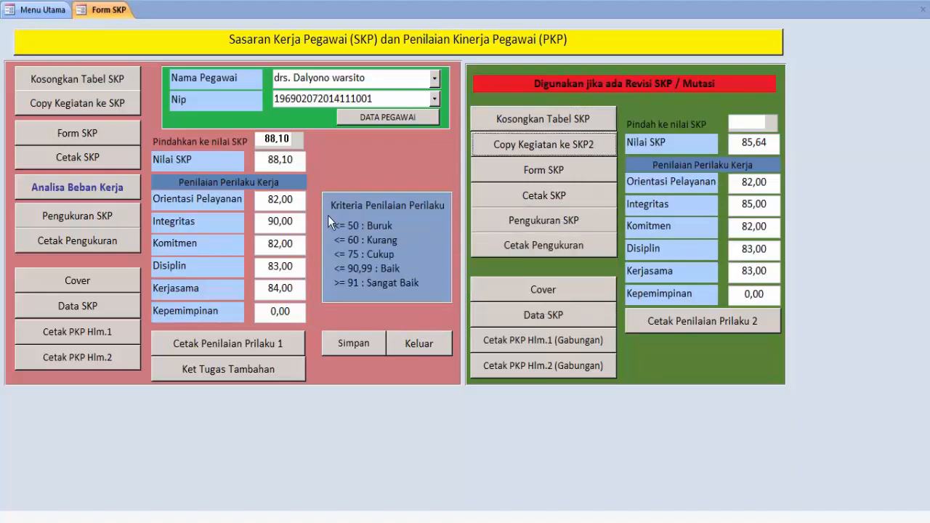
Mark SKP-2 activities LAY.B1 through LAY.B4B for printing, leaving LAY.A1 and LAY.A2 unmarked
click(555, 171)
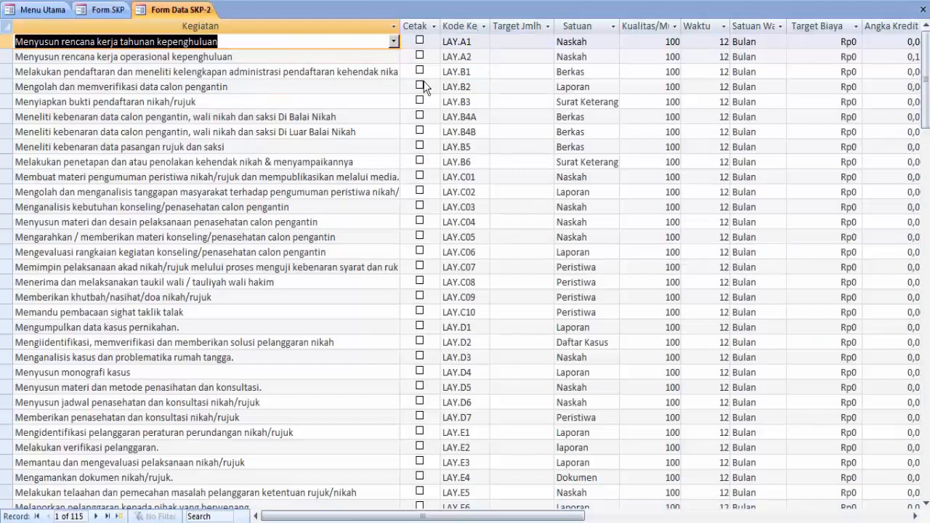
click(419, 41)
click(419, 56)
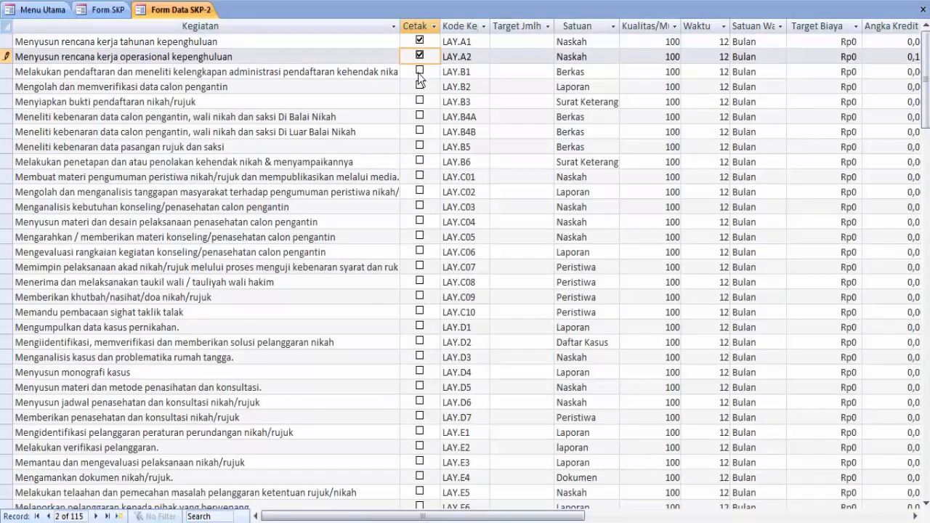
click(420, 71)
click(420, 86)
click(419, 102)
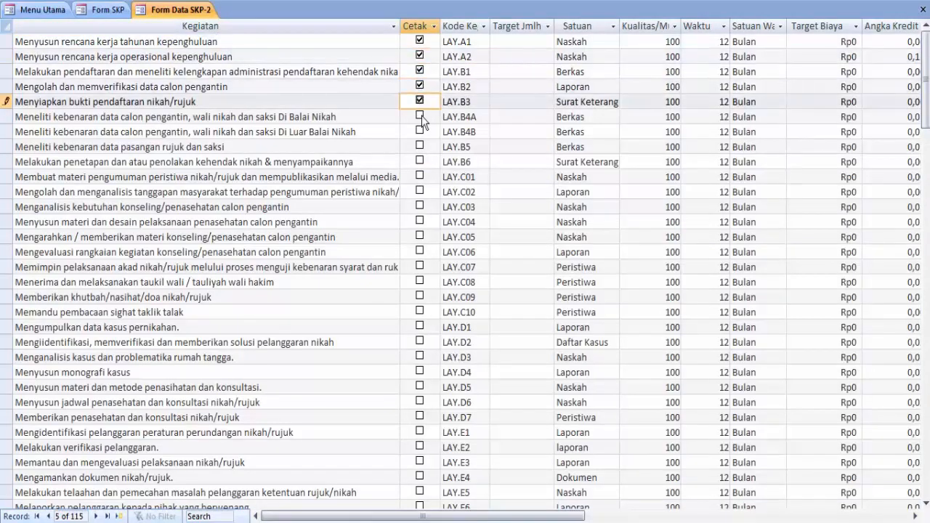
click(419, 116)
click(420, 131)
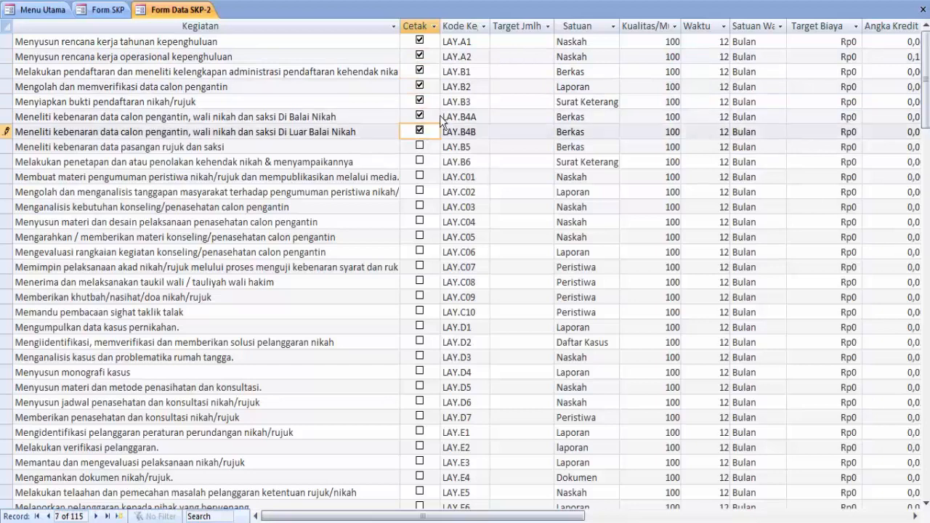
click(518, 43)
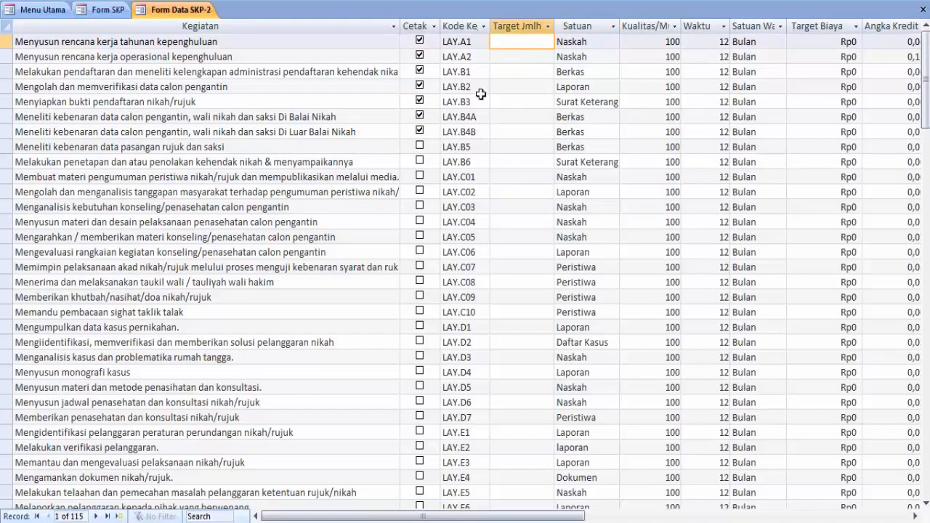
click(420, 42)
click(420, 41)
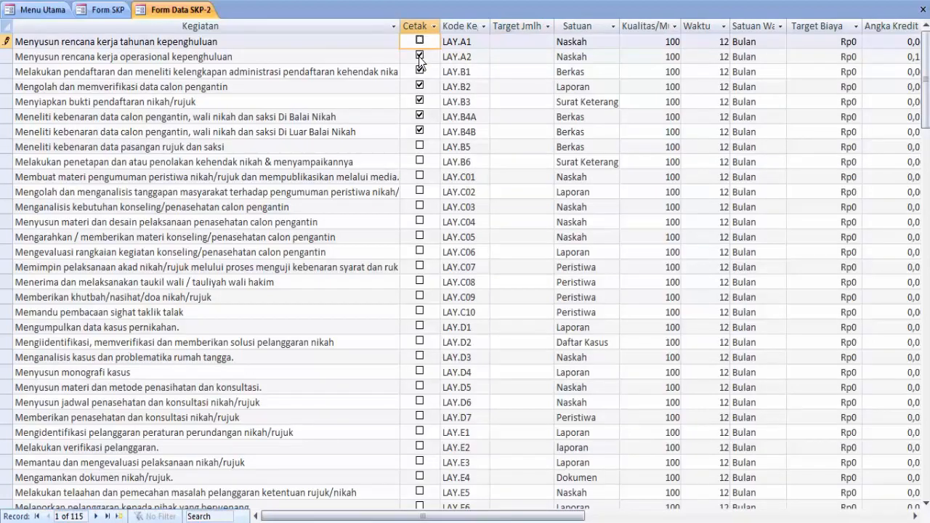
click(420, 56)
Enter target quantities 50, 45, 50, 12 and 35 for LAY.B1 through LAY.B4B
click(516, 72)
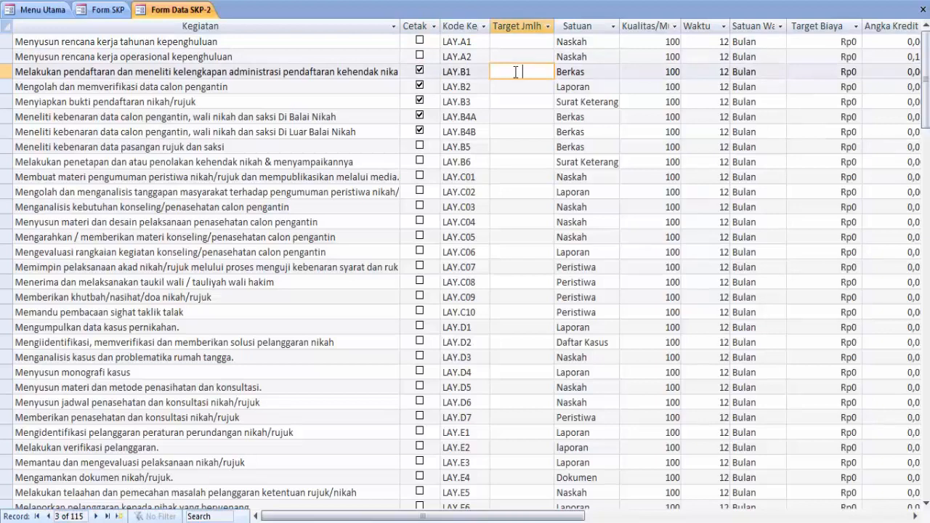
text(50)
click(524, 87)
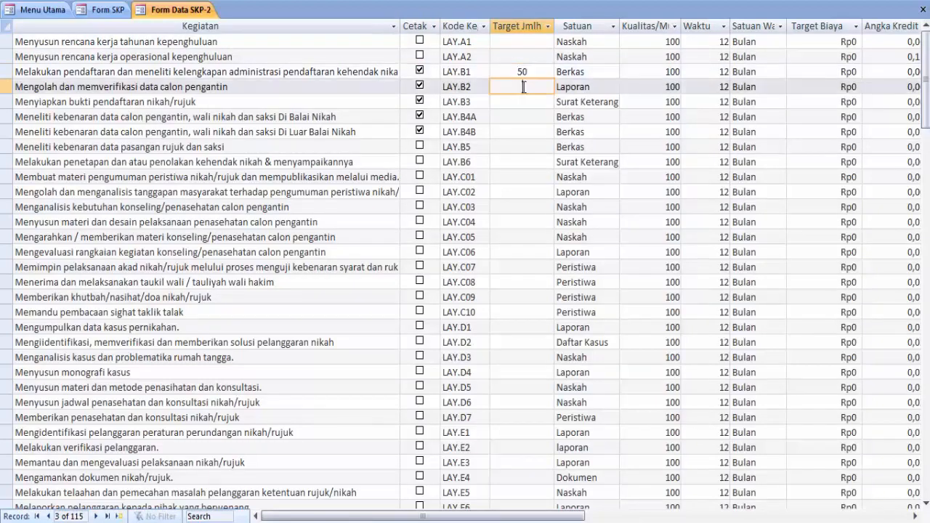
text(45)
click(527, 102)
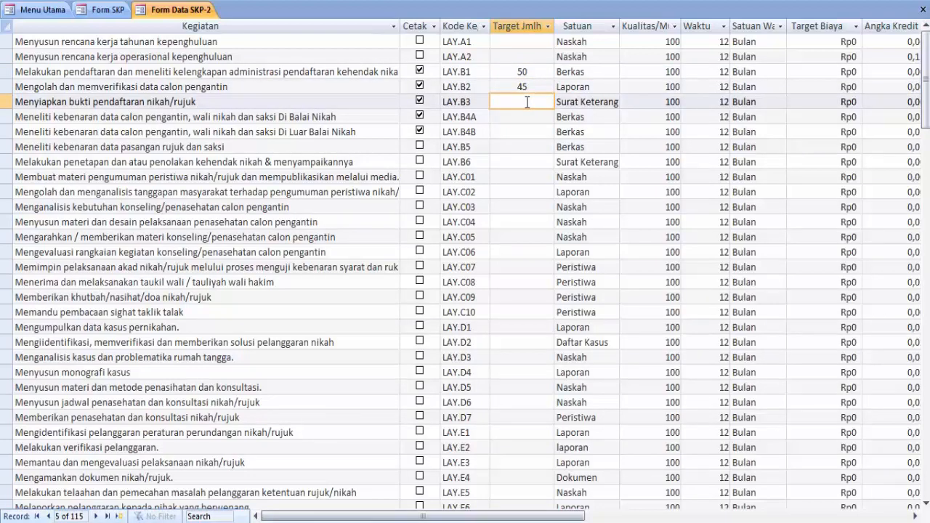
text(50)
click(524, 115)
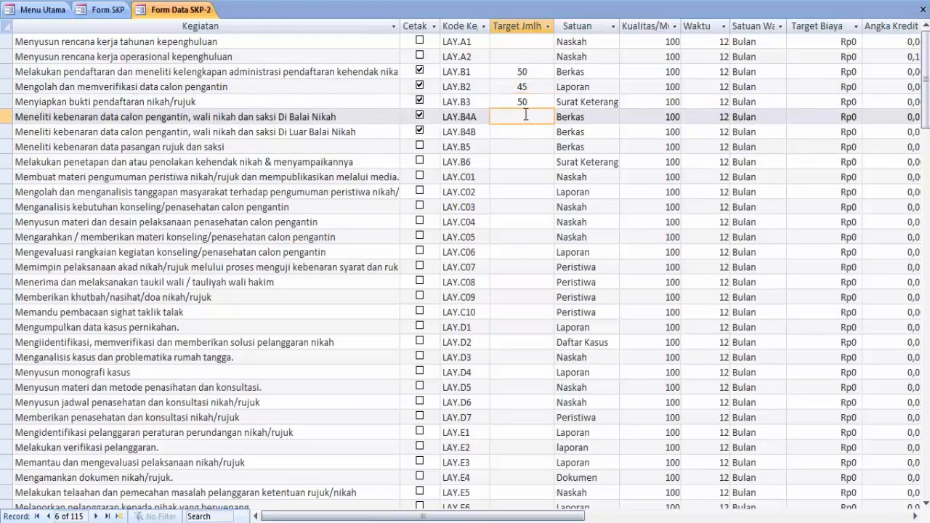
text(12)
click(524, 130)
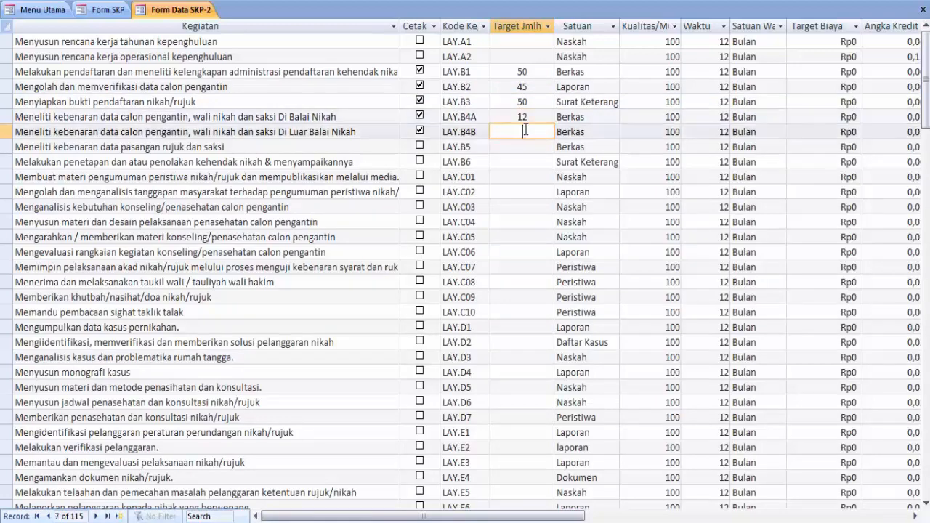
text(35)
Set Waktu to 5 months for the activities and close the SKP-2 datasheet
double_click(720, 71)
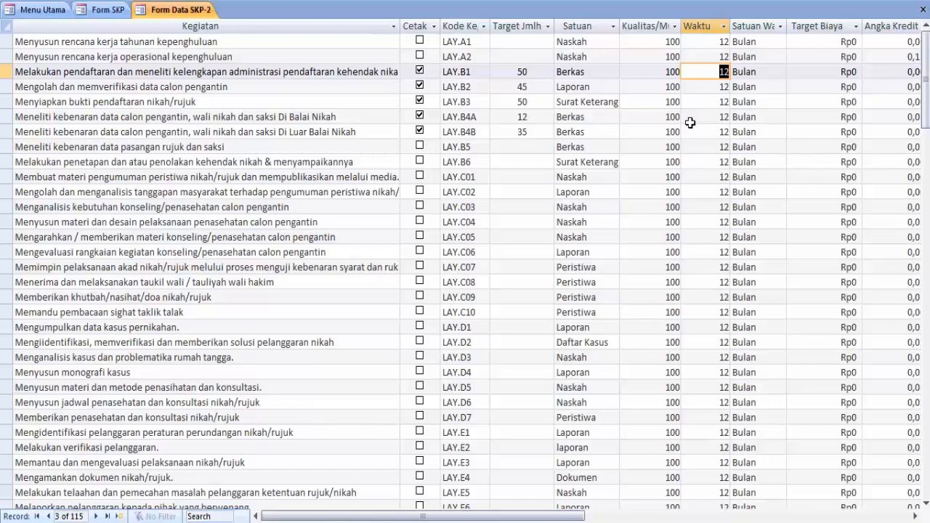
text(5)
double_click(720, 86)
text(5)
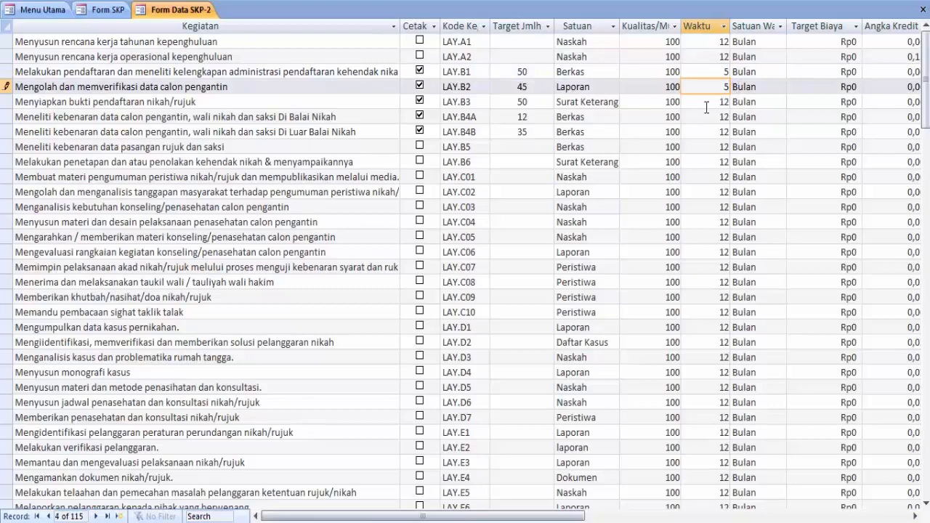
double_click(714, 102)
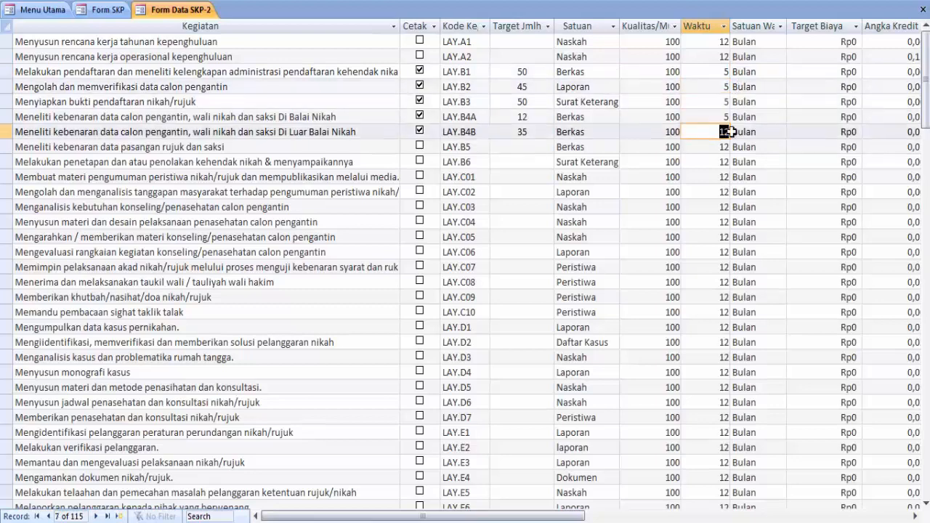
text(5)
click(915, 517)
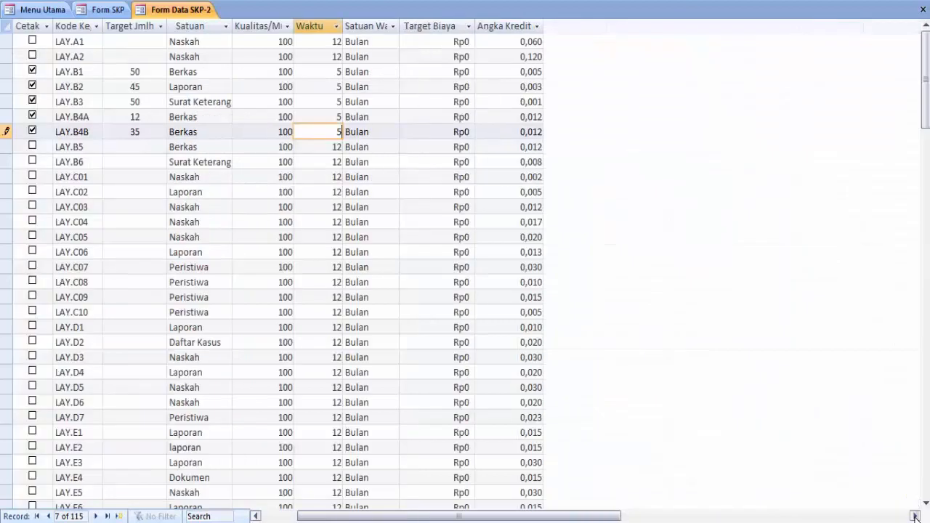
drag(543, 517, 507, 517)
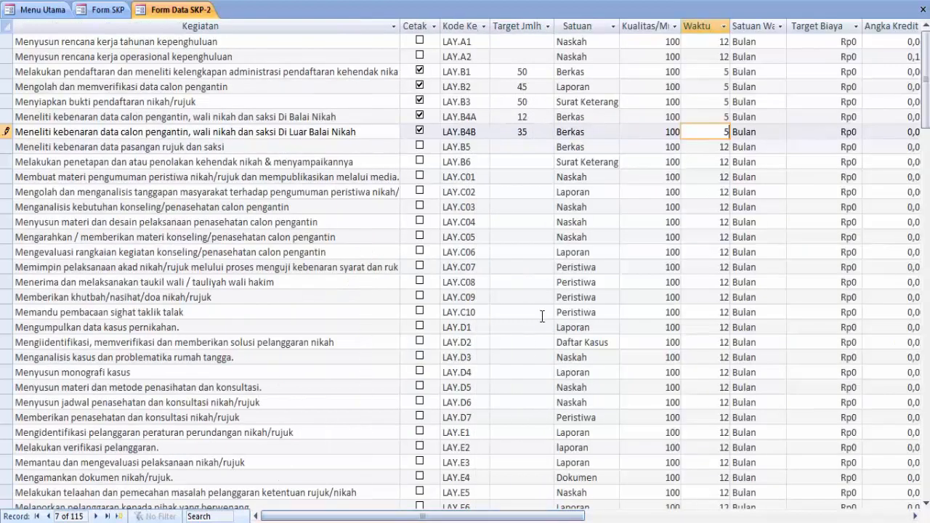
click(924, 10)
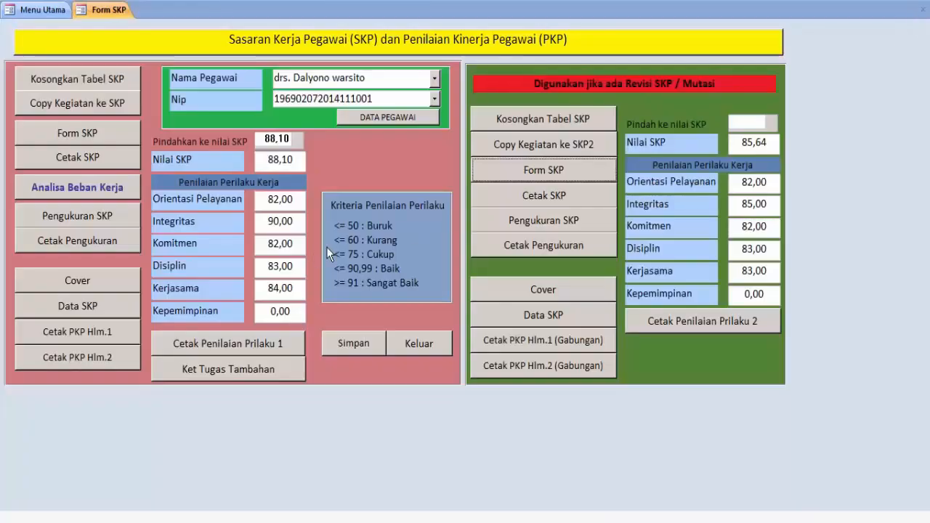
click(547, 194)
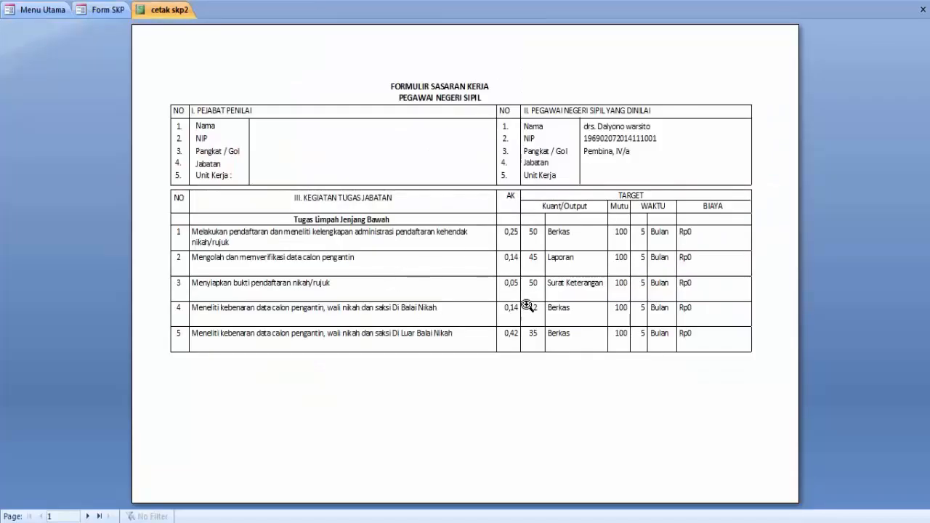
click(552, 288)
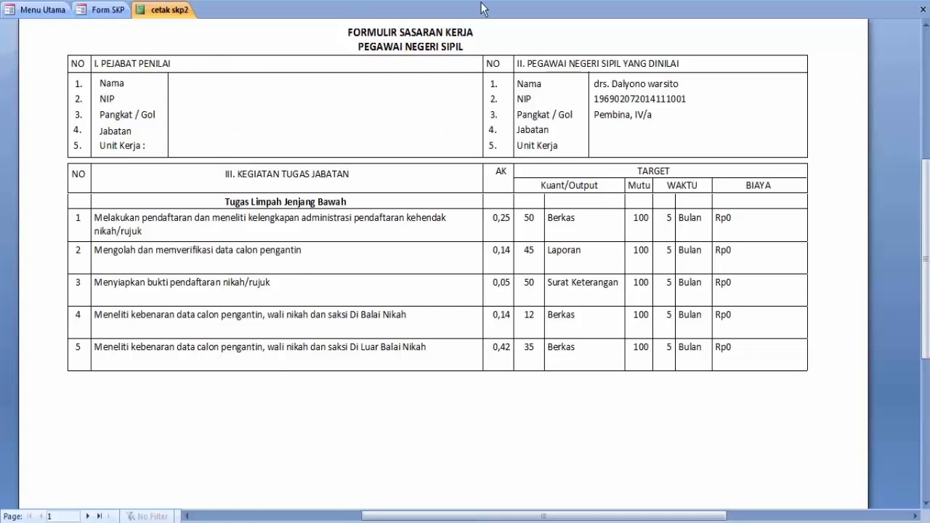
click(921, 8)
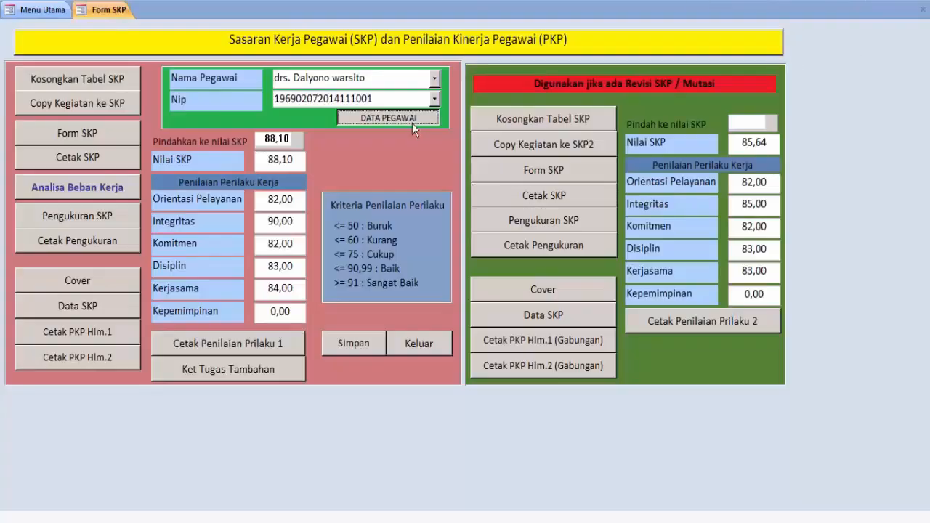
Enter 'kua pajangan' as the new work unit in the employee's mutation details
click(412, 122)
click(132, 65)
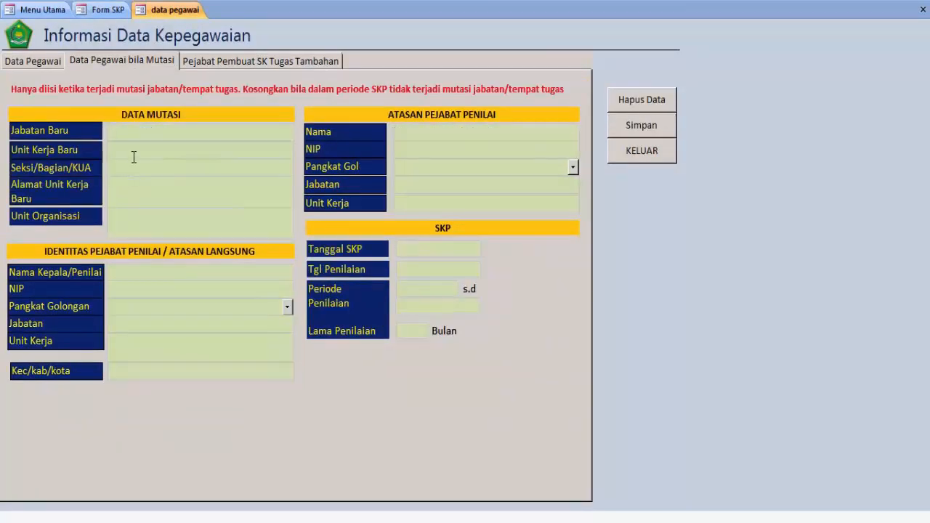
text(pe)
key(BackSpace)
key(BackSpace)
click(132, 151)
text(kua pajangan)
Fill in the assessor's name, rank Pembina, IV/a and NIP, then close the form
click(134, 273)
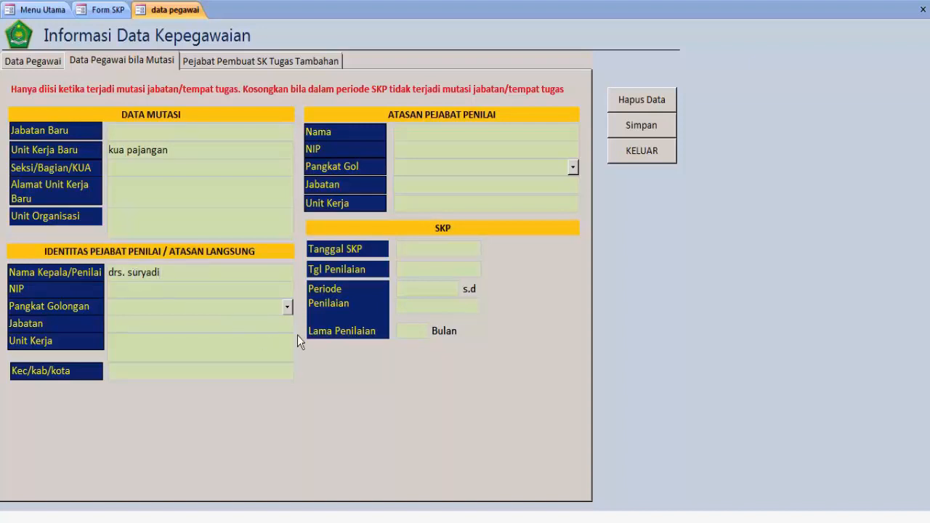
click(287, 306)
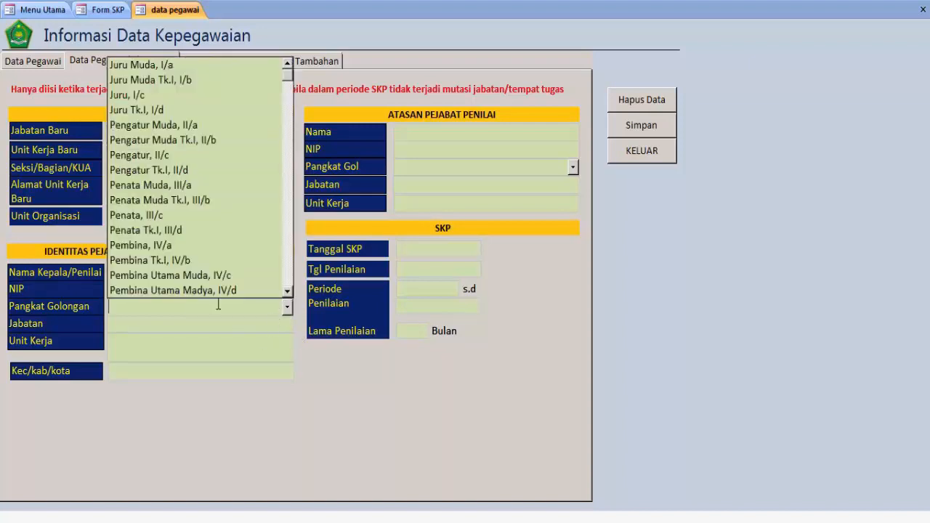
click(178, 245)
click(213, 287)
text(0)
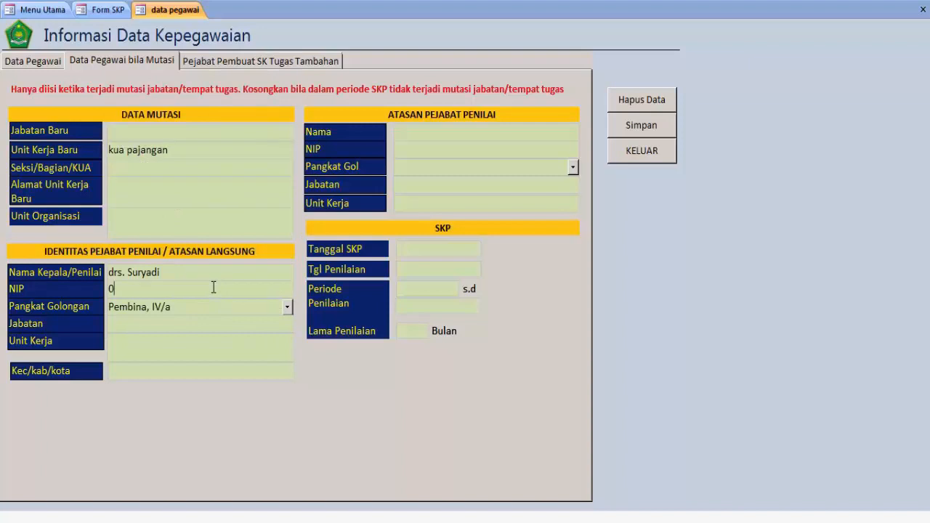
text(8)
key(BackSpace)
key(BackSpace)
text(1965)
click(632, 157)
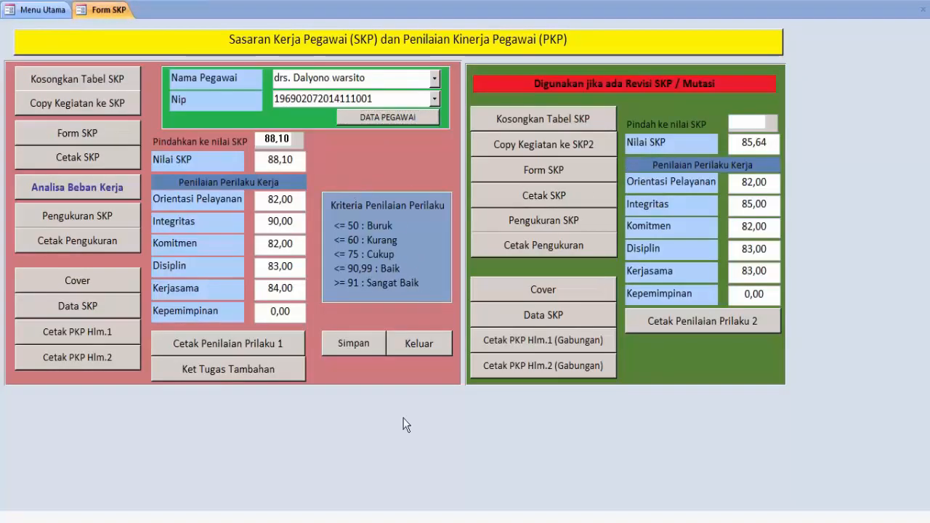
click(556, 198)
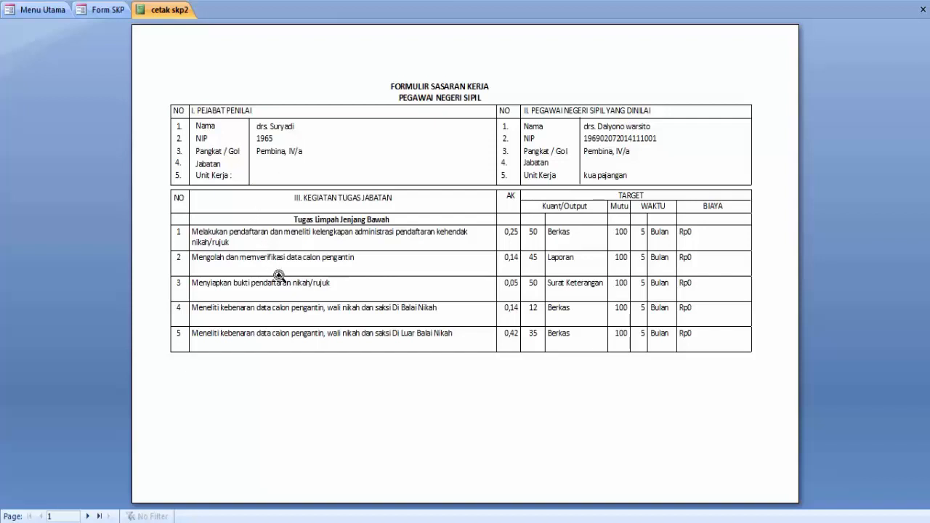
click(88, 516)
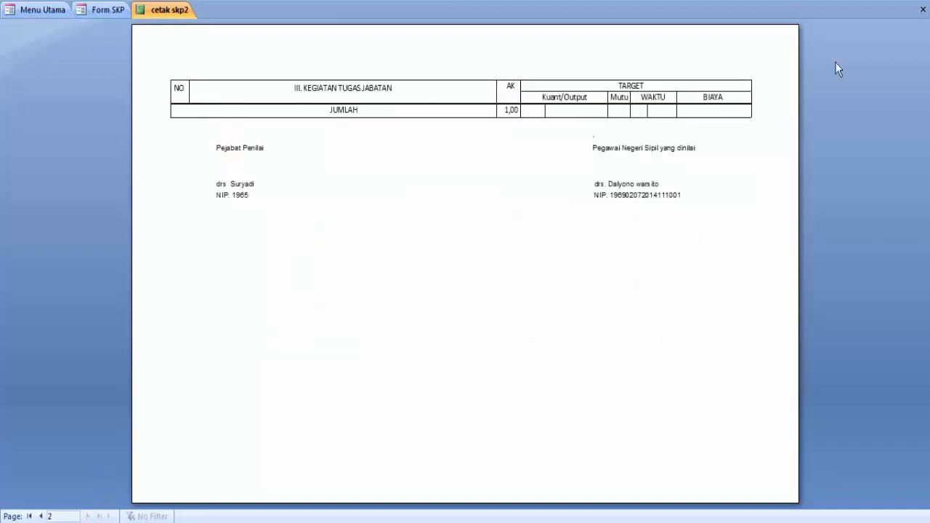
click(923, 9)
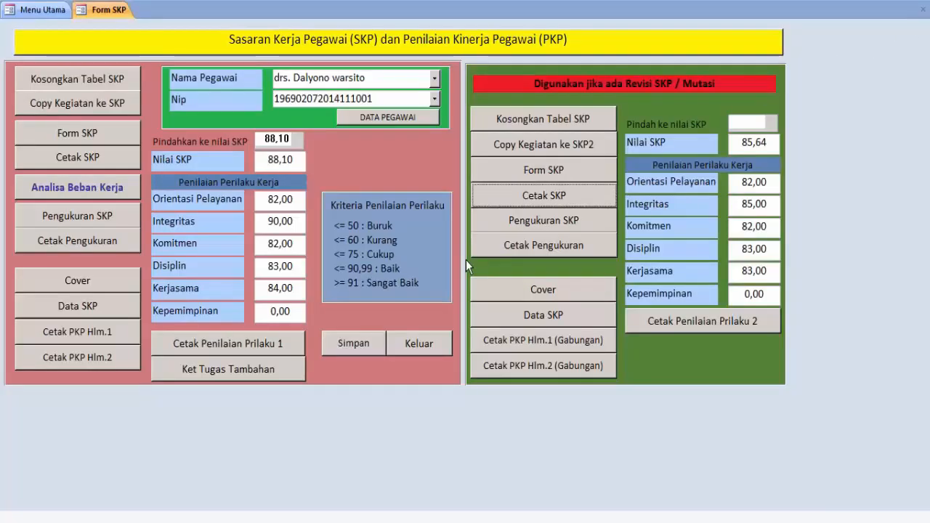
Enter realised quantities 45, 45, 52, 10 and 35 for the five ticked activities
click(540, 221)
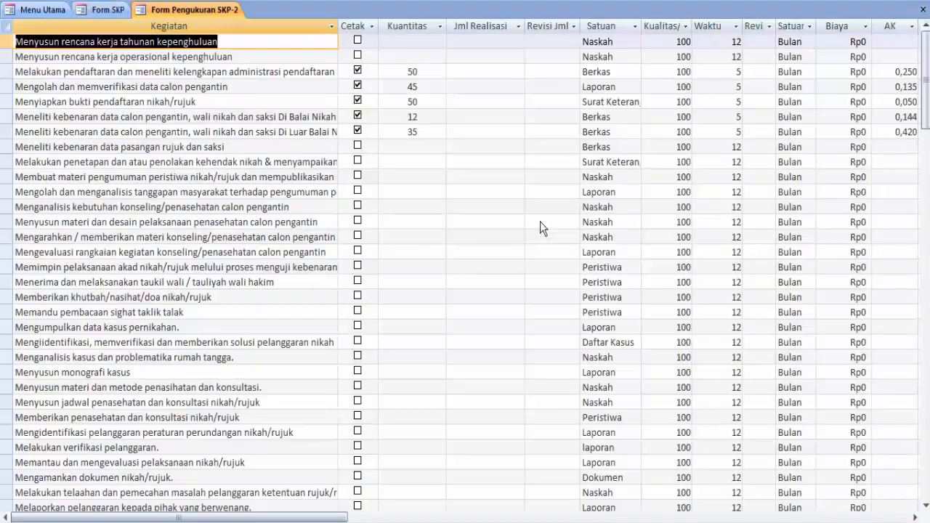
click(497, 72)
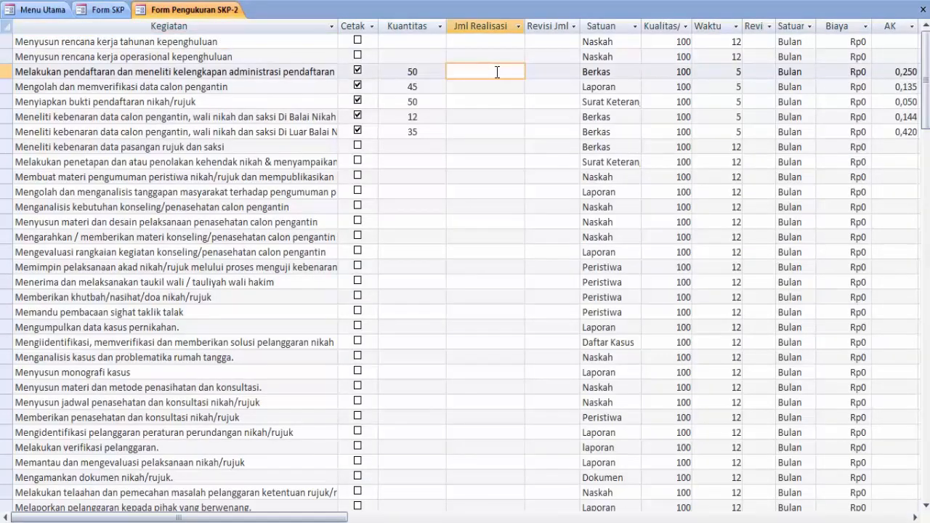
text(45)
click(489, 88)
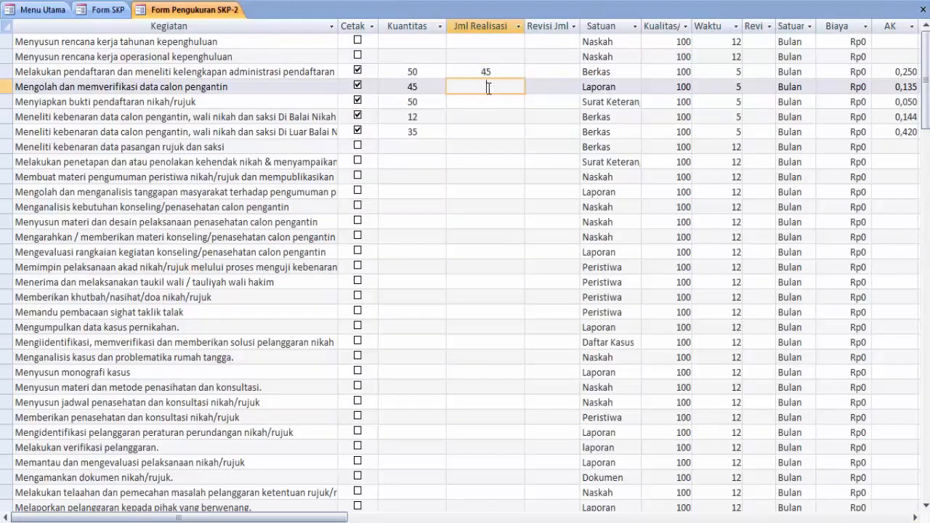
text(45)
click(487, 101)
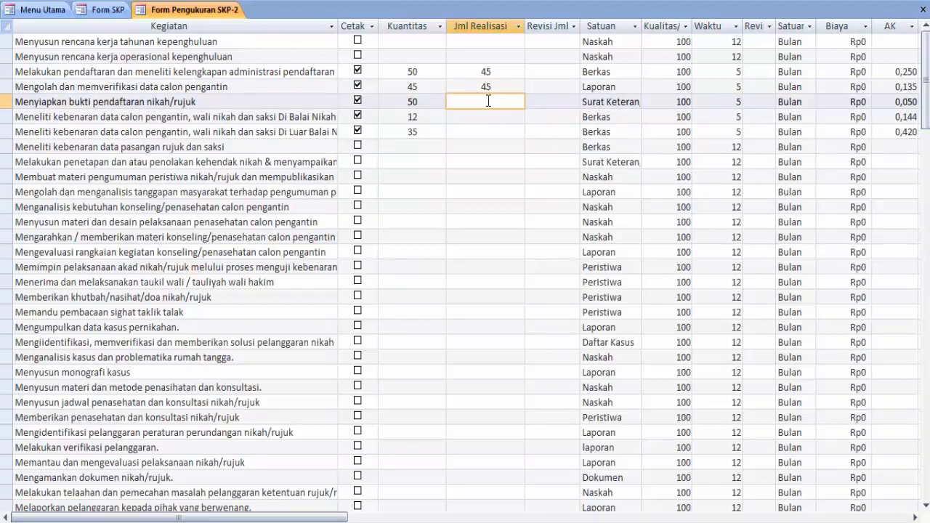
text(52)
click(500, 116)
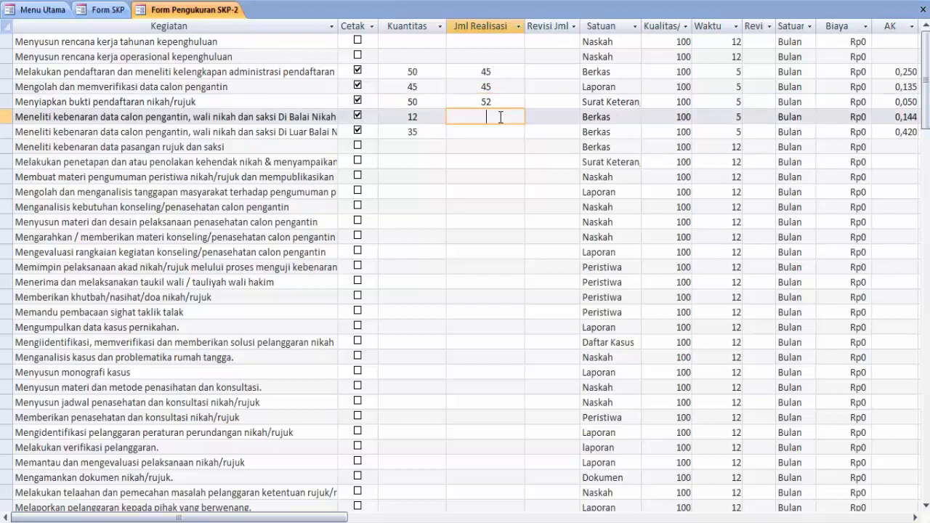
text(10)
click(489, 131)
text(35)
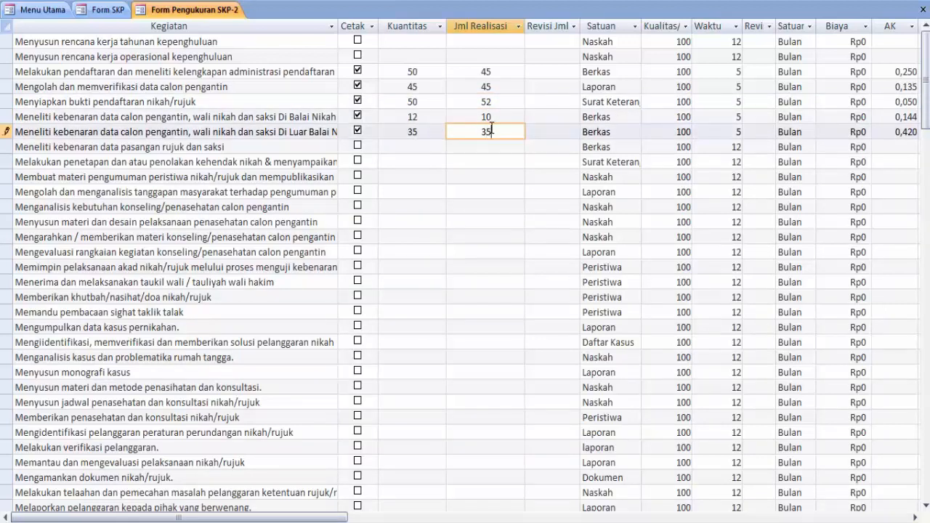
click(914, 516)
click(914, 516)
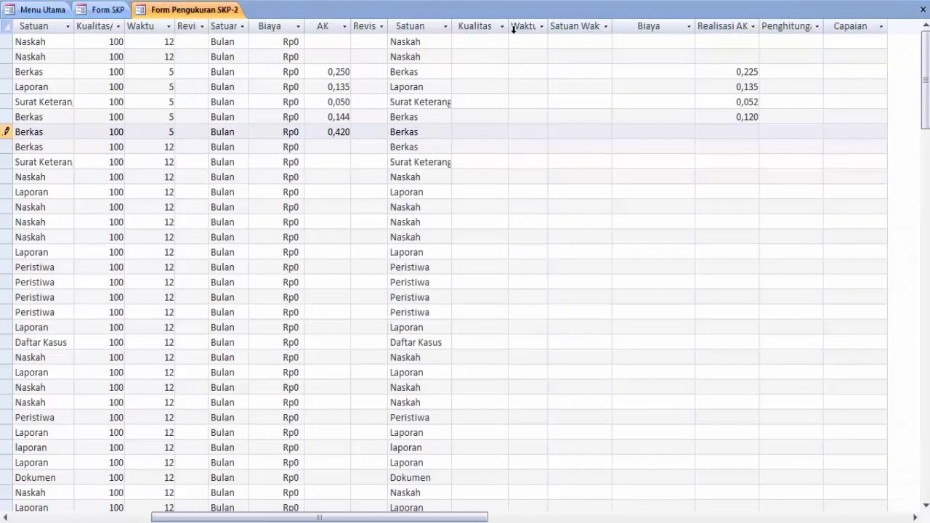
Copy the Bulan time units into the realised time-unit column for all records
click(228, 24)
click(223, 60)
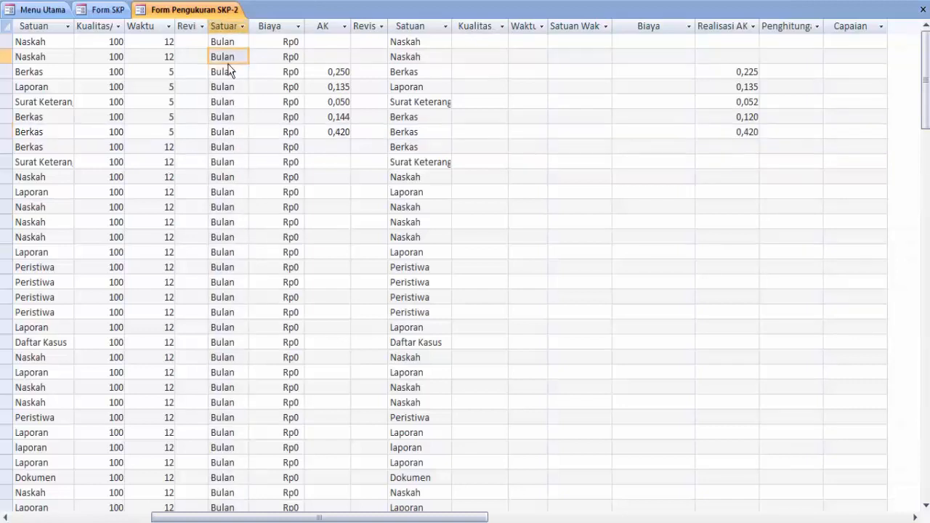
click(231, 26)
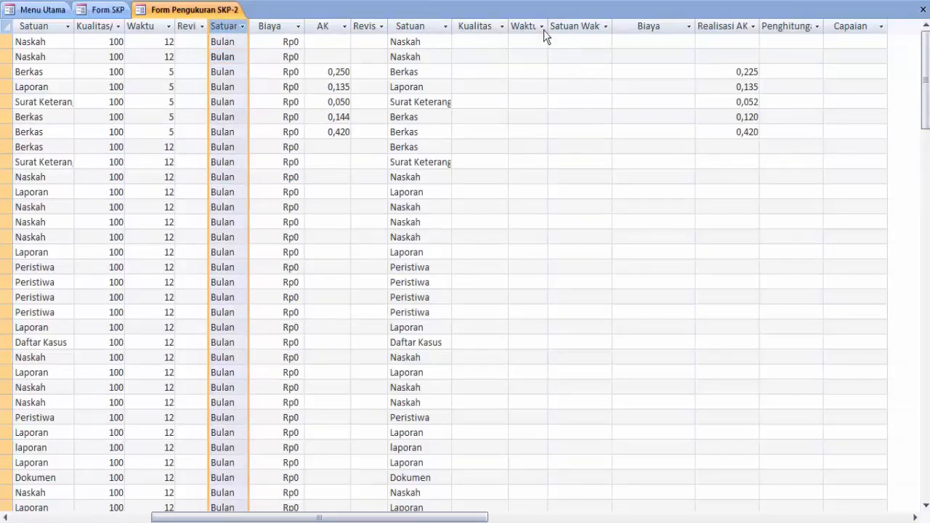
click(581, 26)
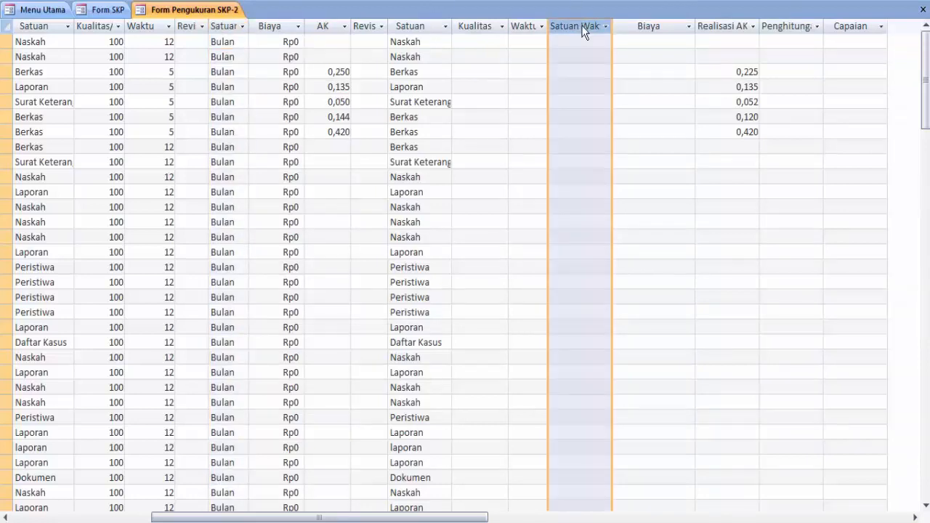
key(ctrl+v)
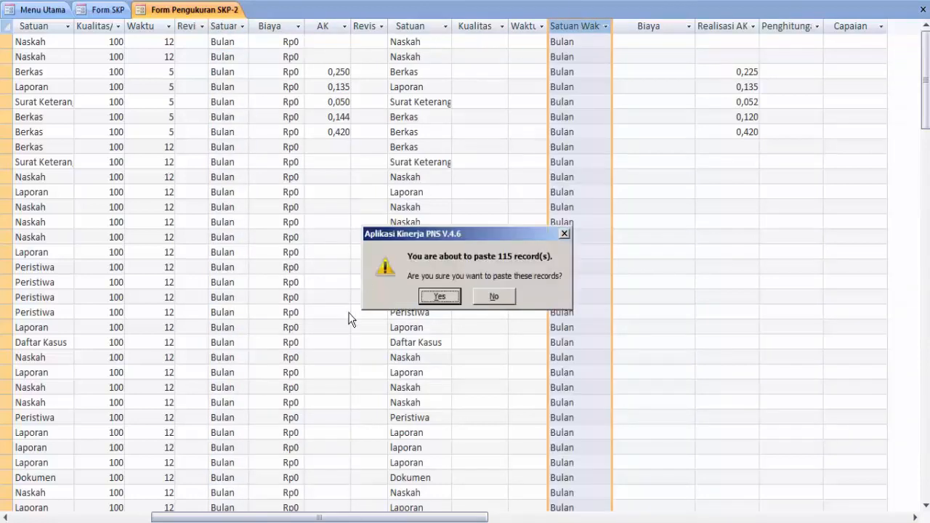
click(440, 296)
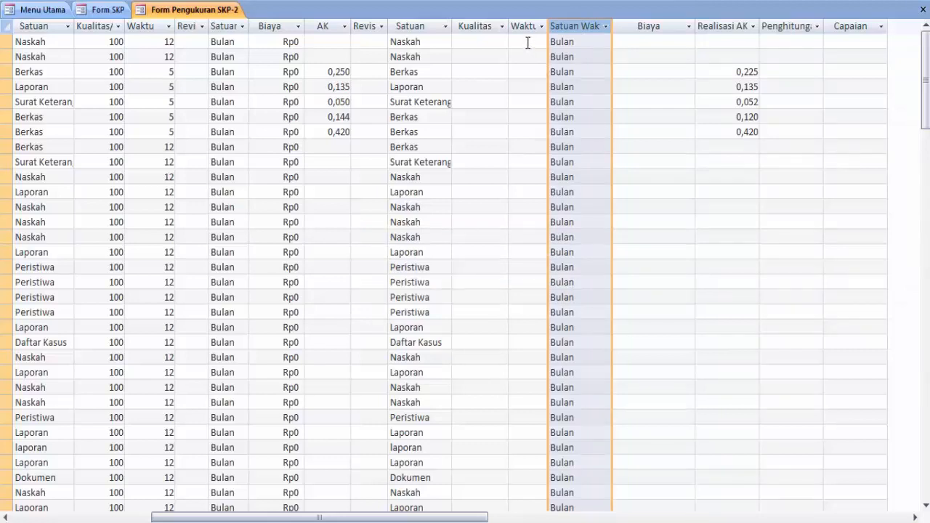
Enter realised time 5 for each of the five activities
click(531, 72)
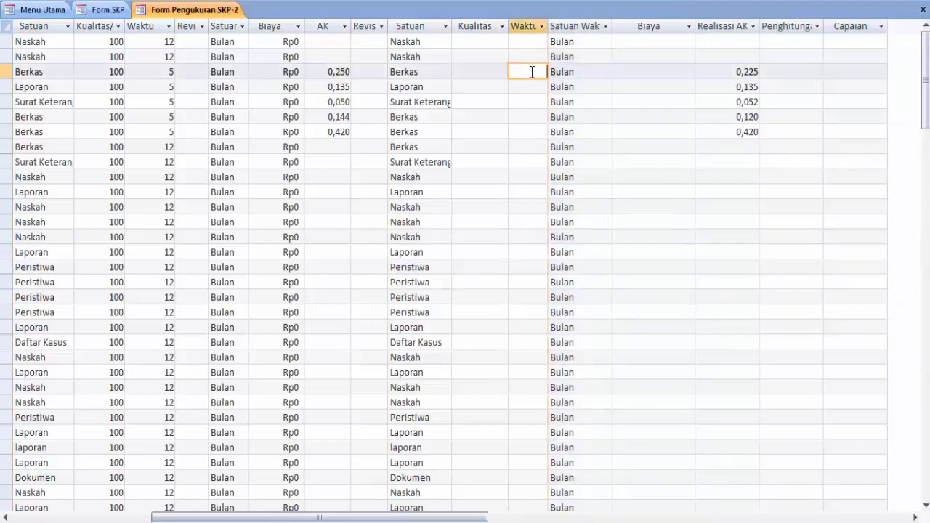
text(5)
click(535, 87)
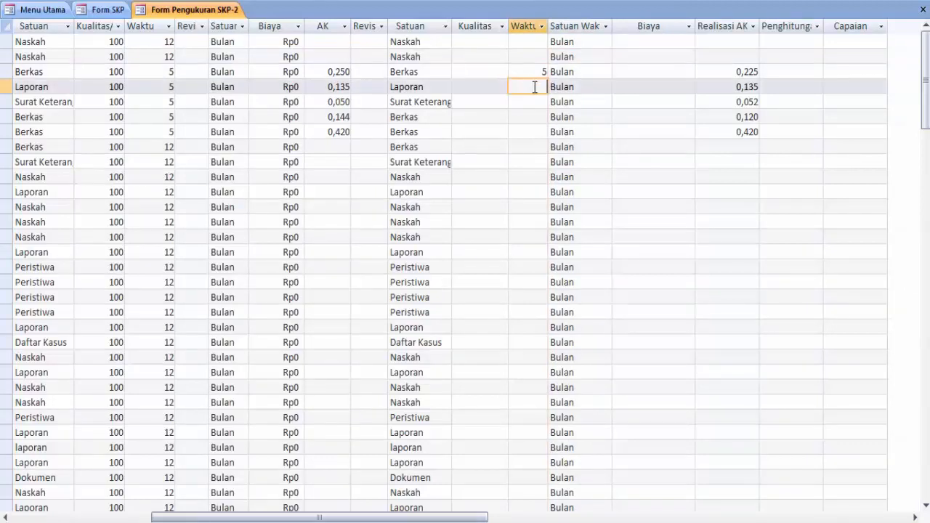
text(5)
click(533, 106)
text(5)
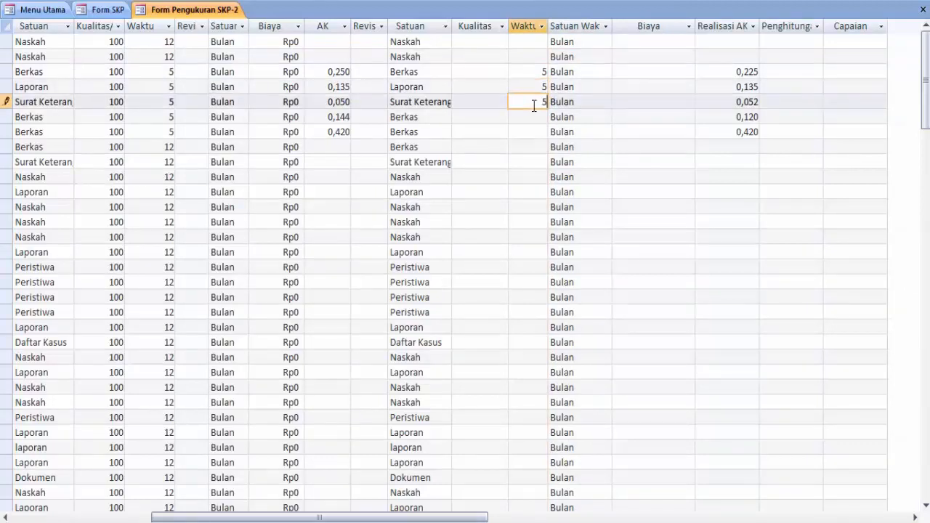
click(540, 117)
text(5)
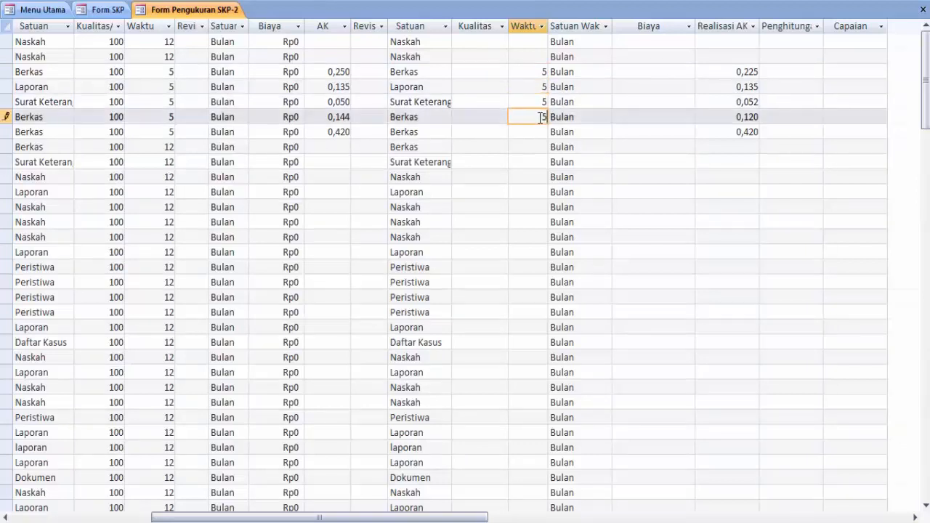
click(537, 131)
text(5)
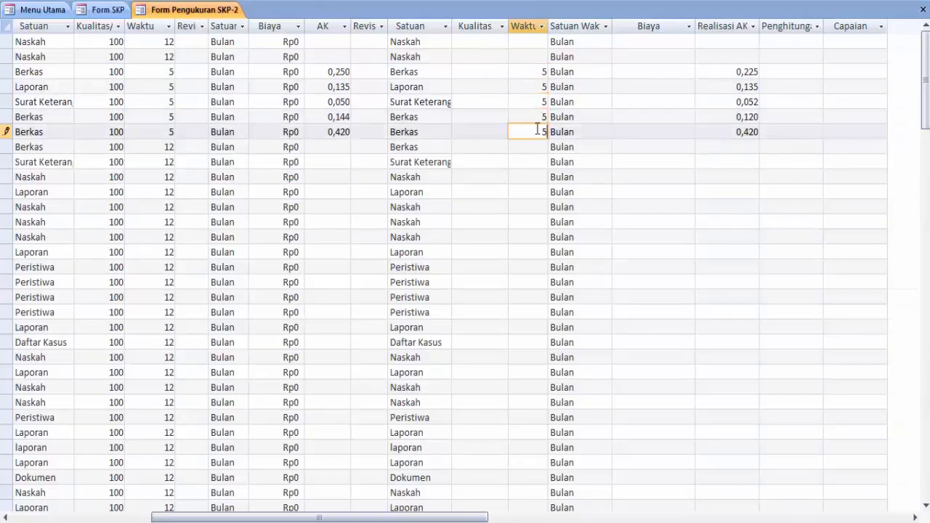
Enter realised cost 0 for each of the five activities
click(657, 71)
text(0)
key(Down)
text(0)
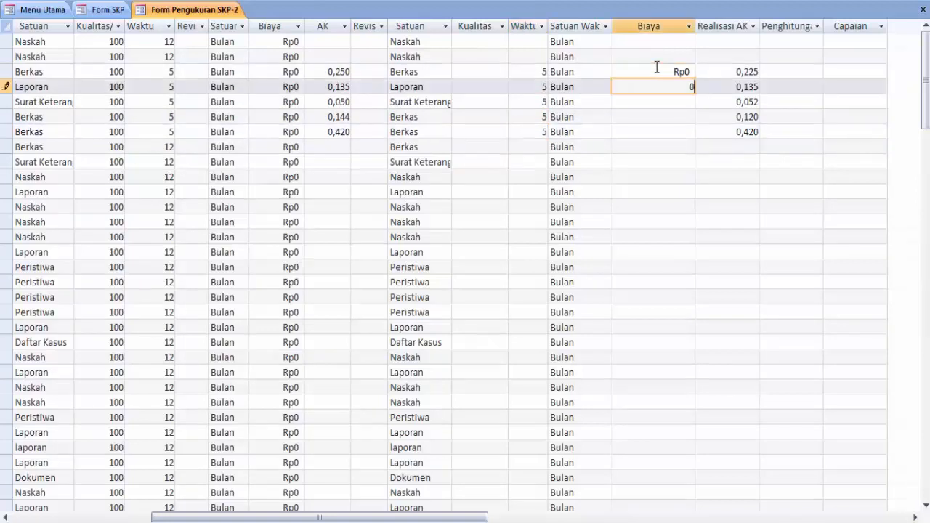
key(Down)
text(0)
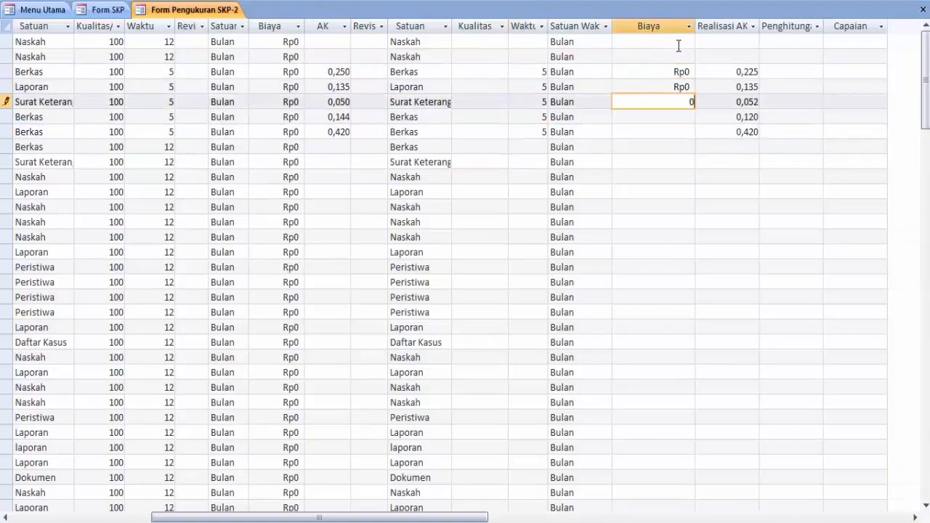
key(Down)
text(0)
key(Down)
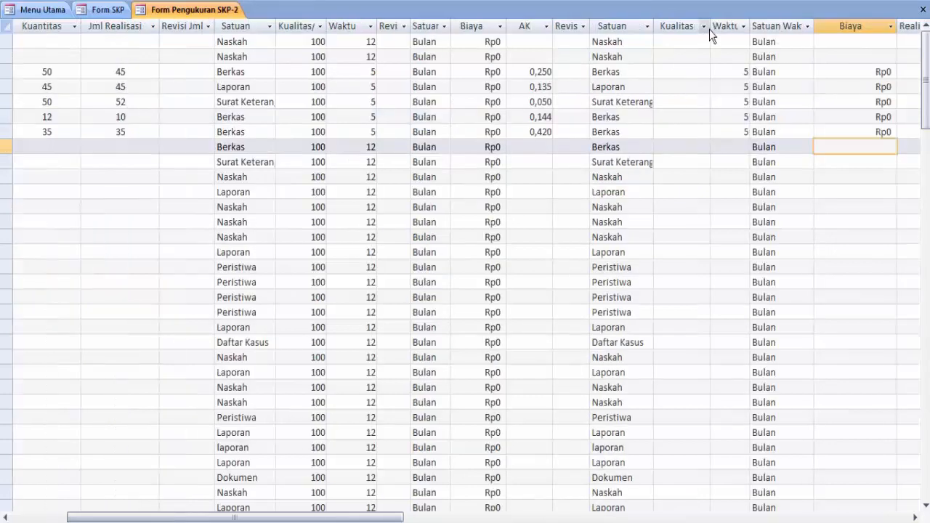
Enter realised quality 85, 84, 85, 84, 85 for the five activities and check the Capaian scores
click(685, 71)
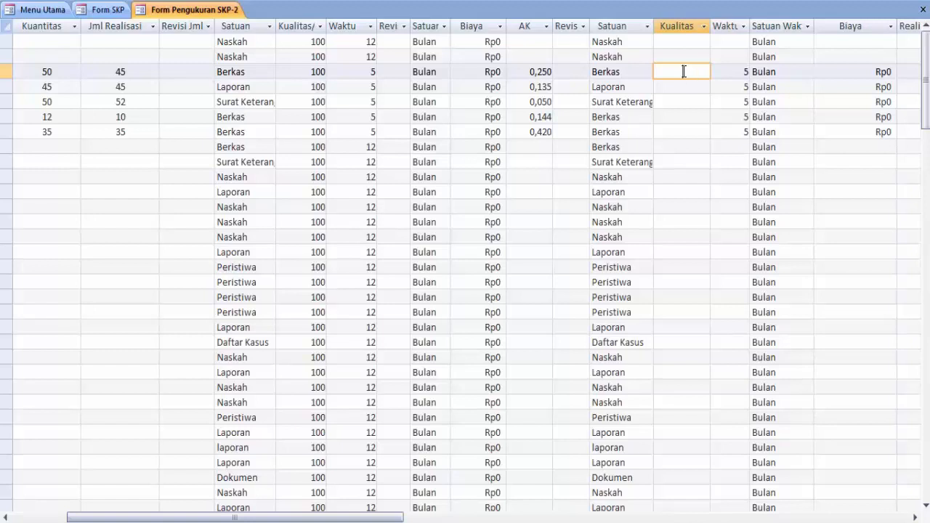
text(85)
click(678, 87)
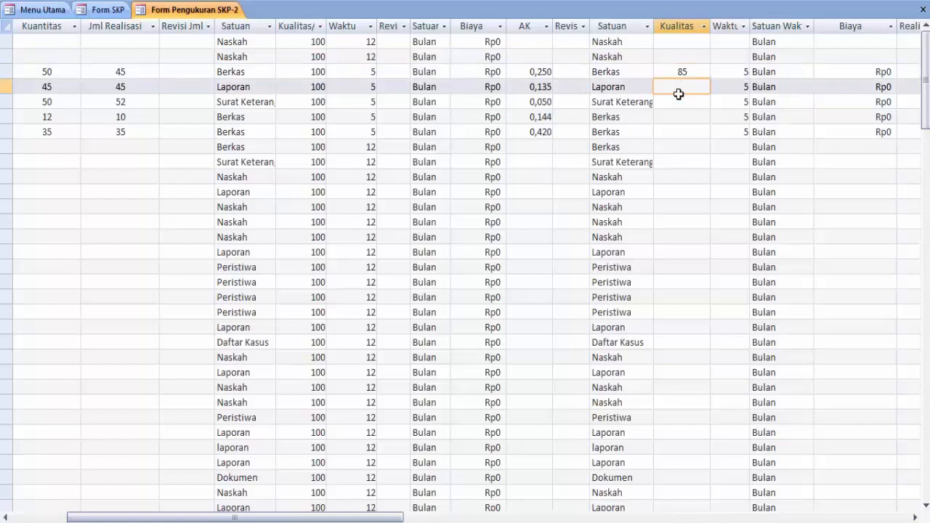
text(84)
click(683, 102)
text(85)
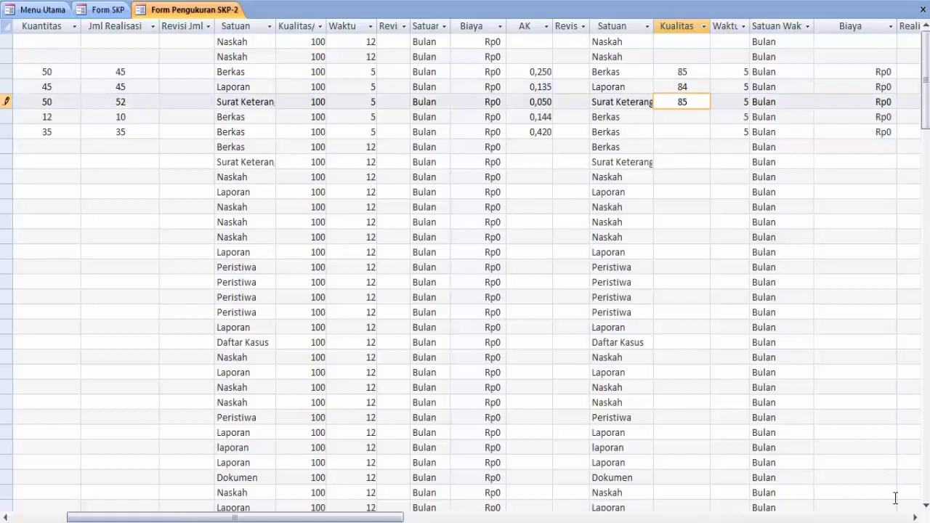
click(916, 517)
click(916, 517)
click(916, 517)
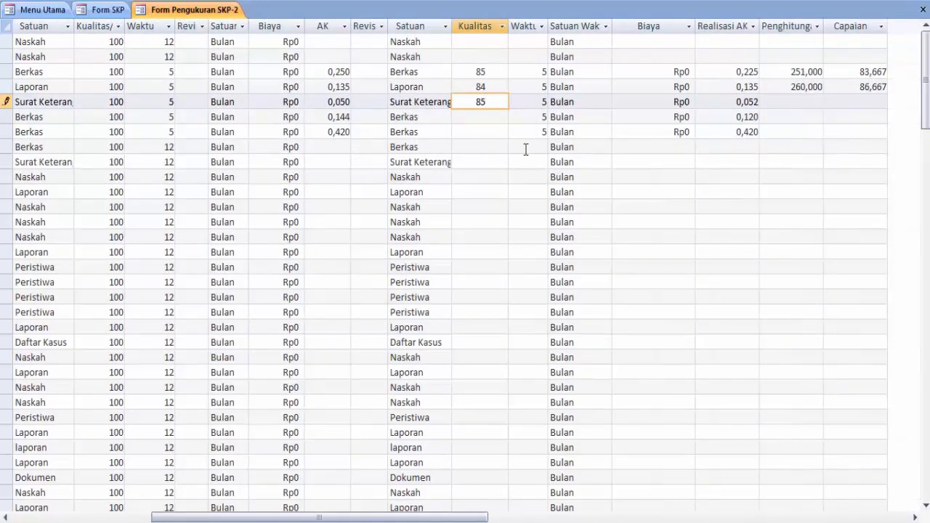
click(481, 116)
text(84)
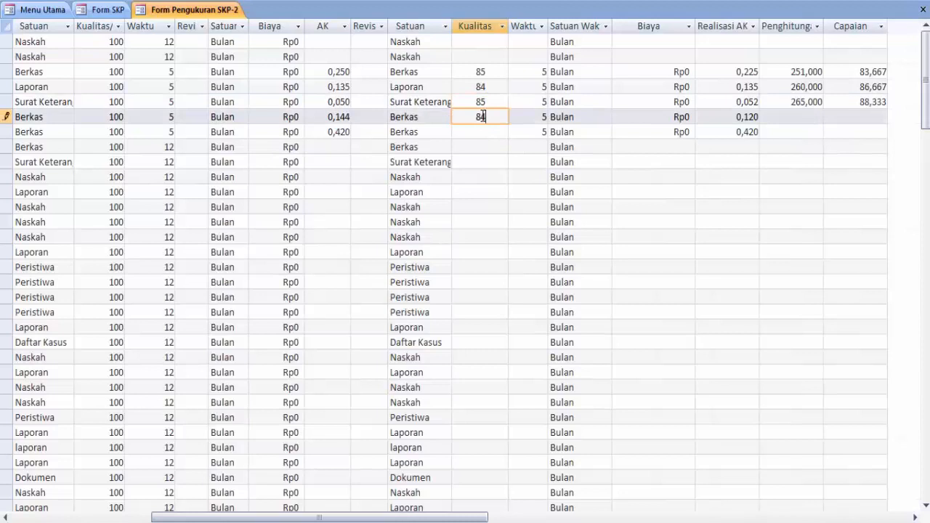
click(485, 130)
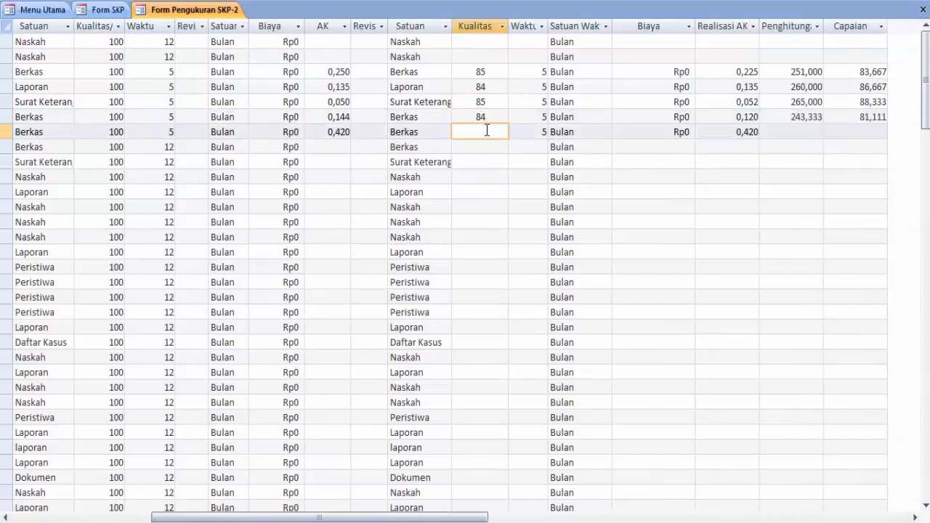
text(85)
click(592, 133)
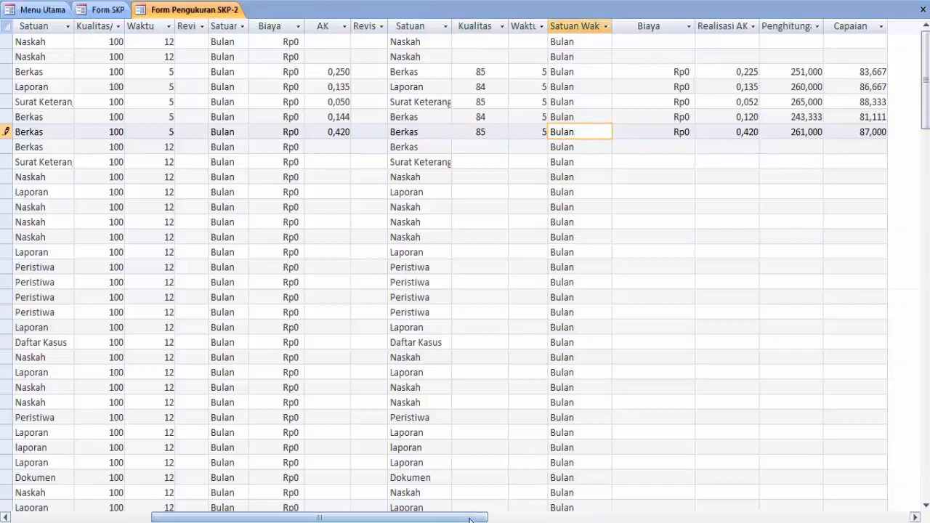
drag(469, 520, 300, 498)
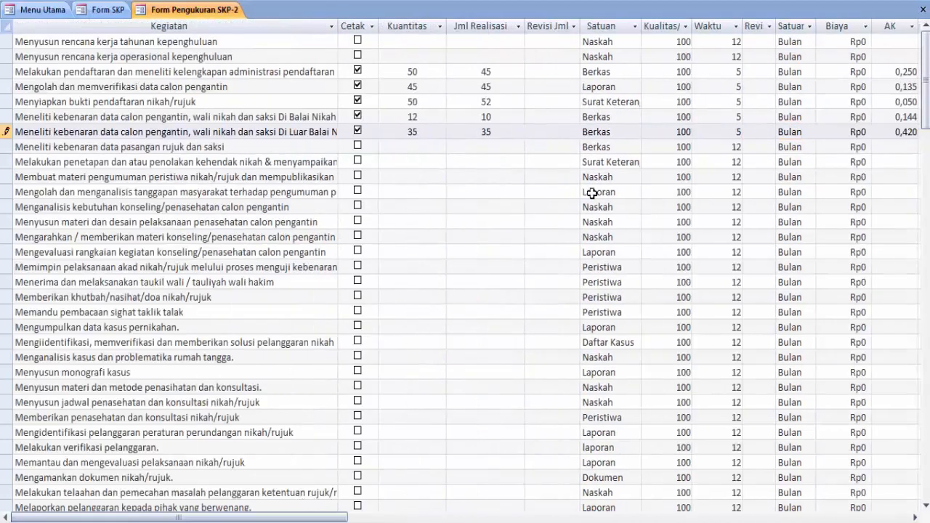
Close the measurement sheet, then preview and close the measurement report scoring 85,36 (BAIK)
click(922, 12)
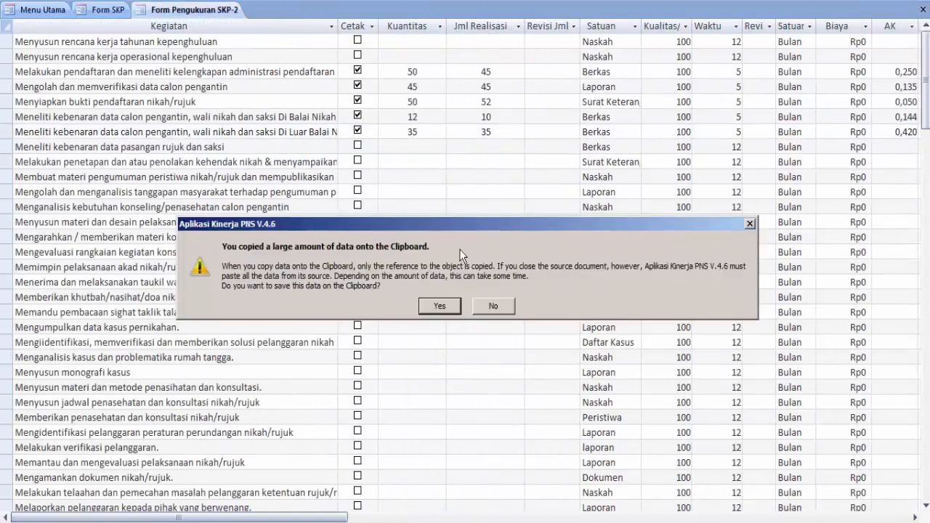
click(438, 306)
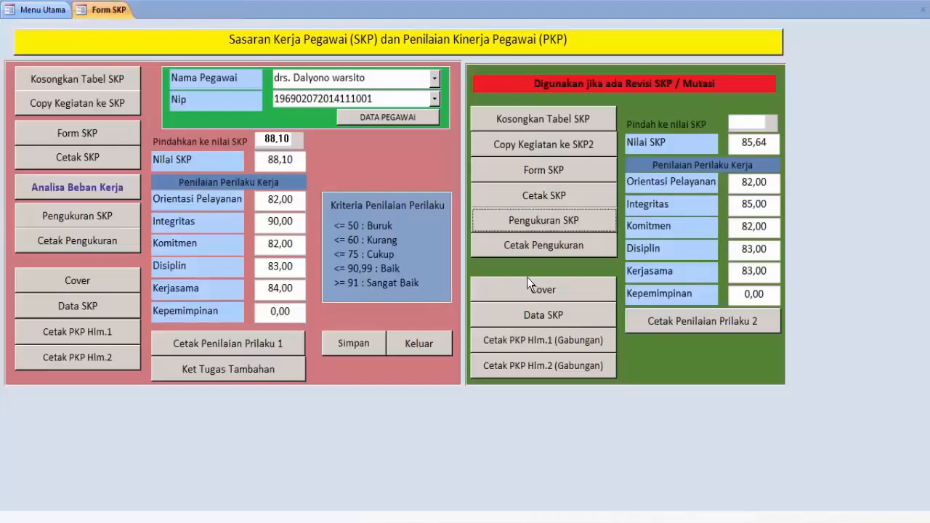
click(553, 248)
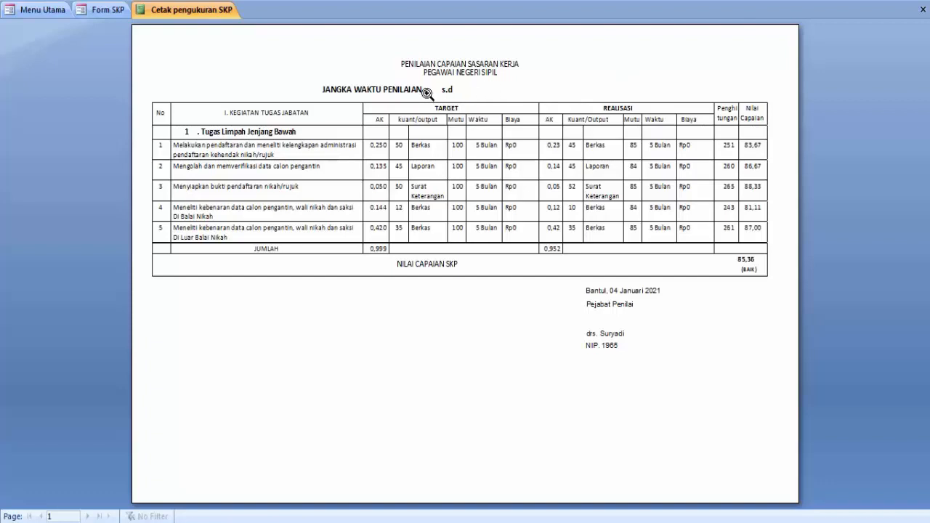
click(923, 8)
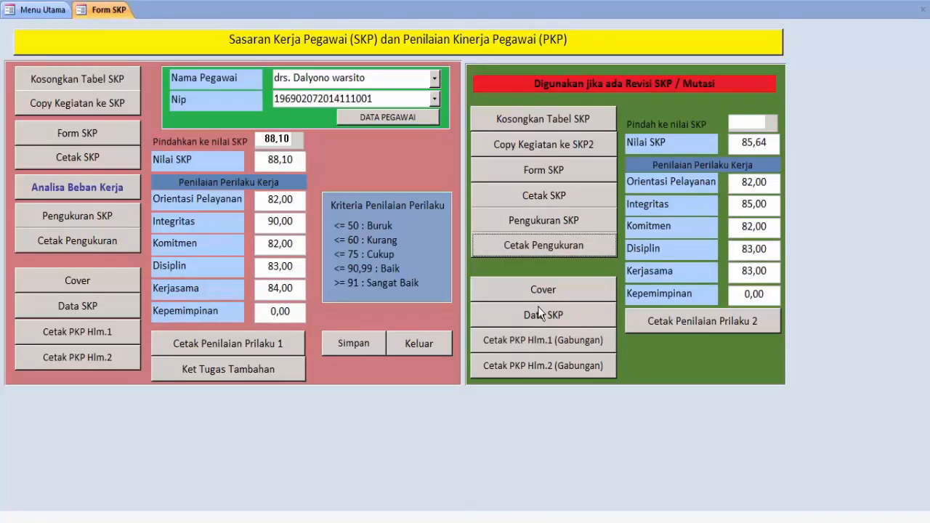
Change the revised Integritas behaviour score to 90 and save it
double_click(748, 205)
text(90)
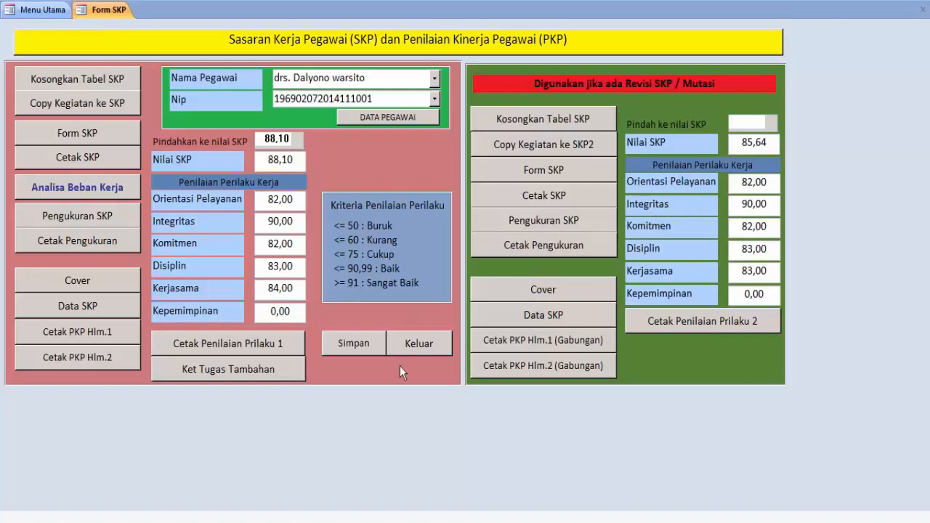
click(373, 347)
click(417, 343)
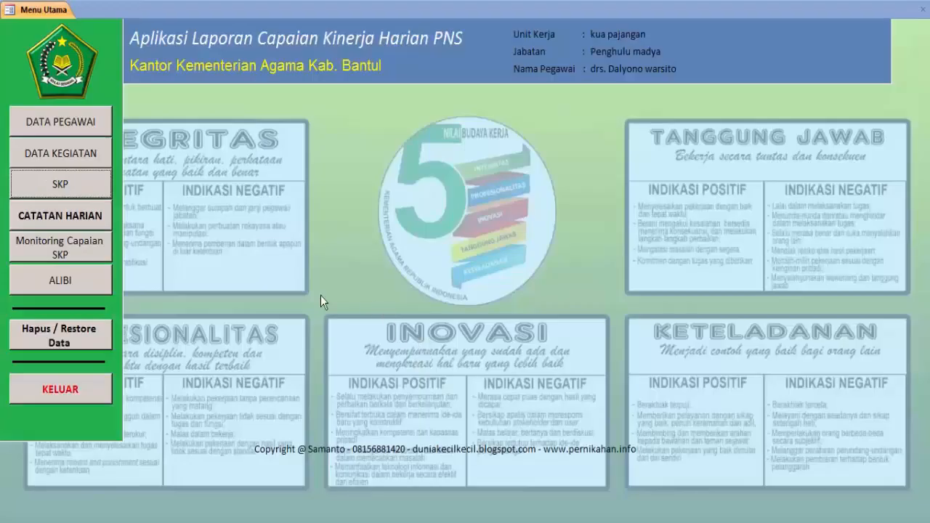
click(65, 187)
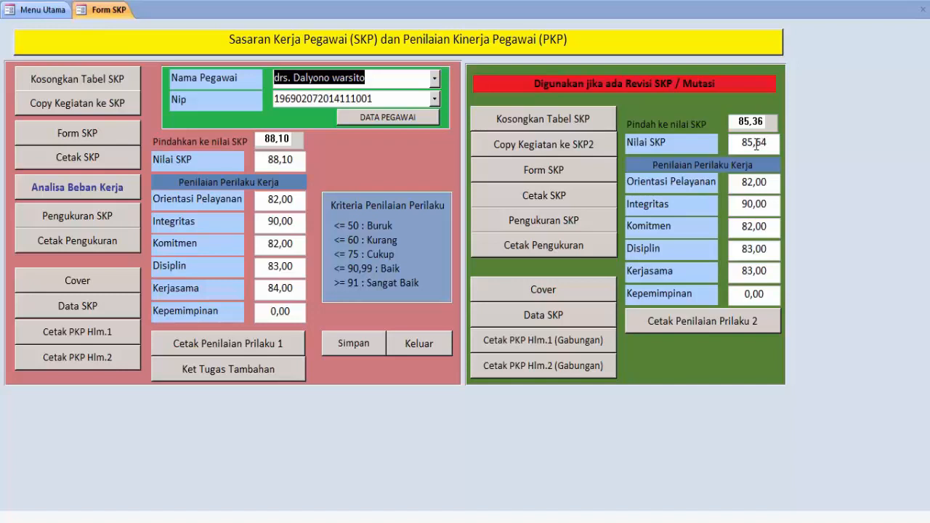
Correct the revision SKP score to 85,35, save it, and preview the cover page
click(751, 122)
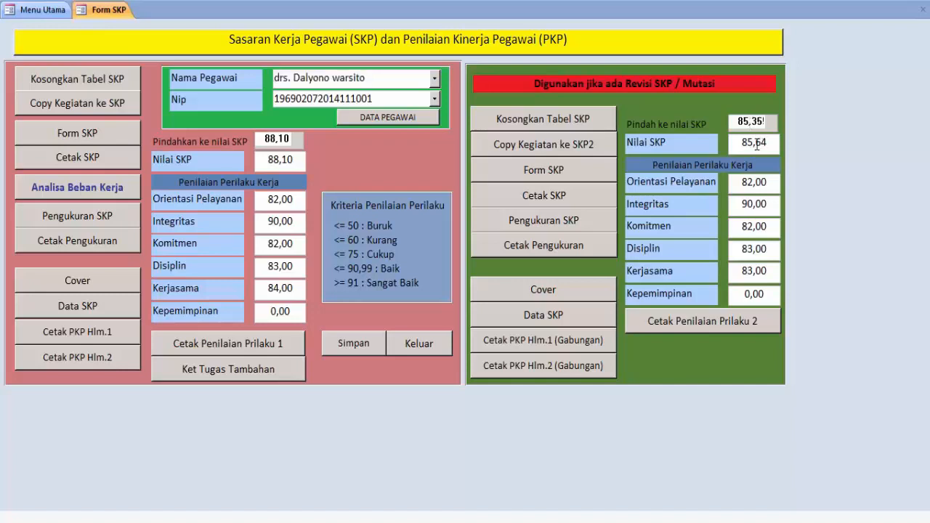
drag(757, 143, 774, 142)
text(35)
click(350, 350)
click(552, 291)
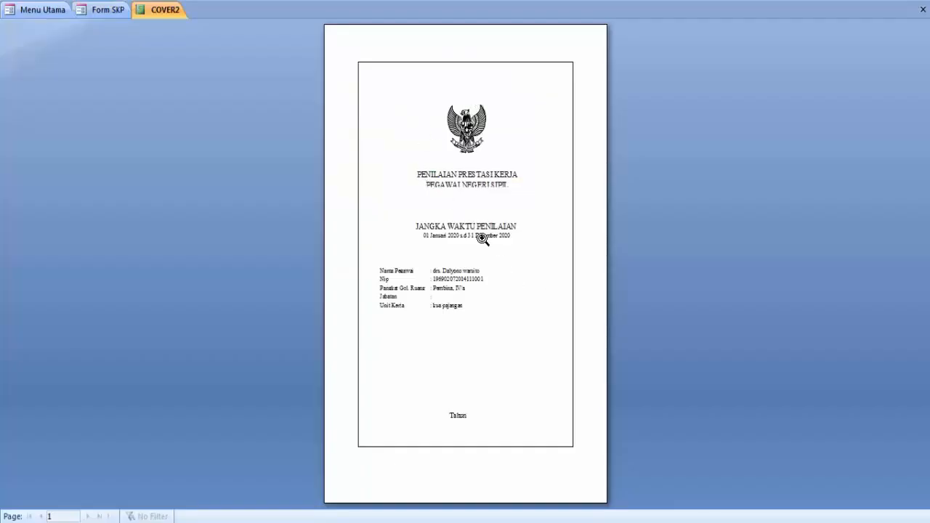
Close the COVER2 preview, then view and close the revised Data Sasaran Kerja Pegawai report
click(923, 10)
click(550, 316)
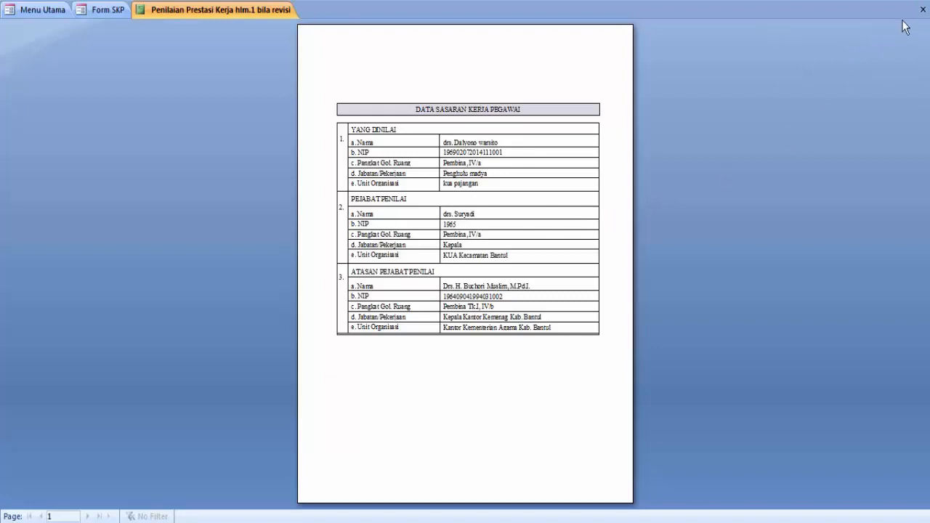
click(923, 10)
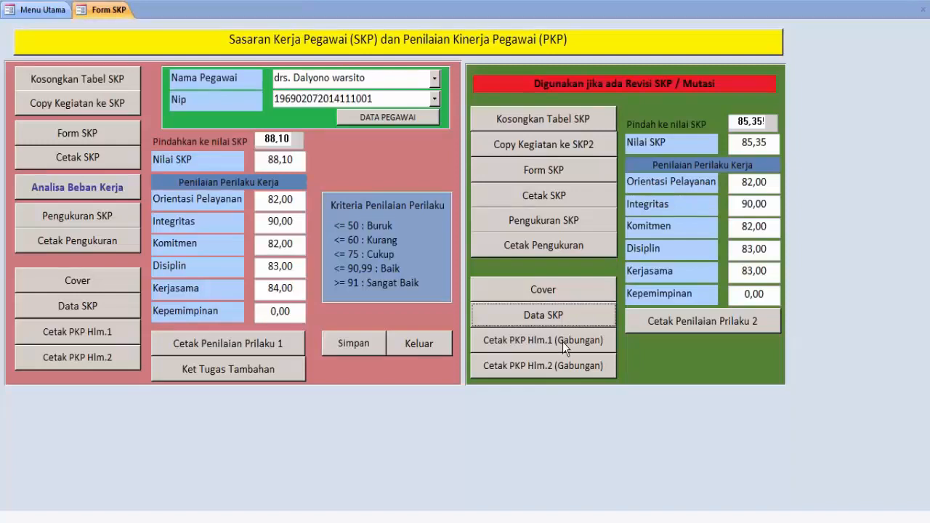
Preview combined PKP pages 1 and 2, zooming in to check them, then close both
click(563, 341)
click(556, 356)
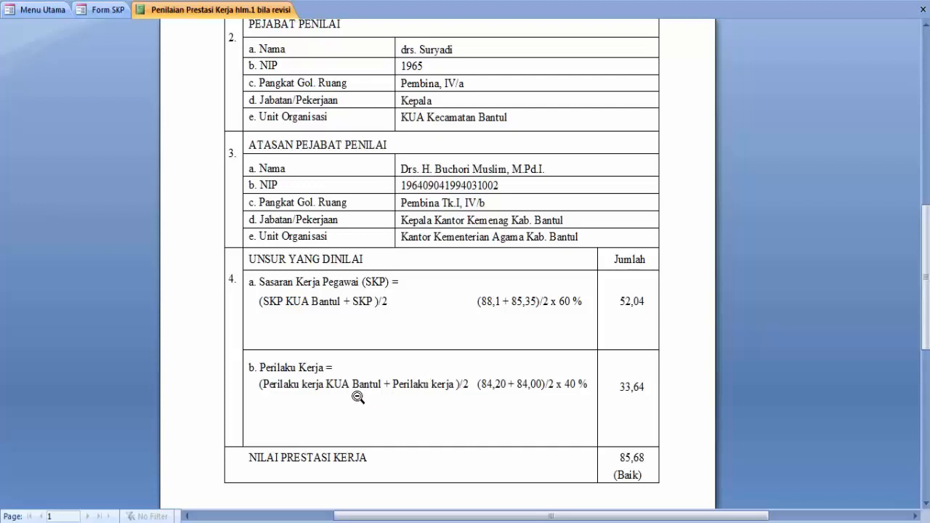
scroll(487, 401, down, 2)
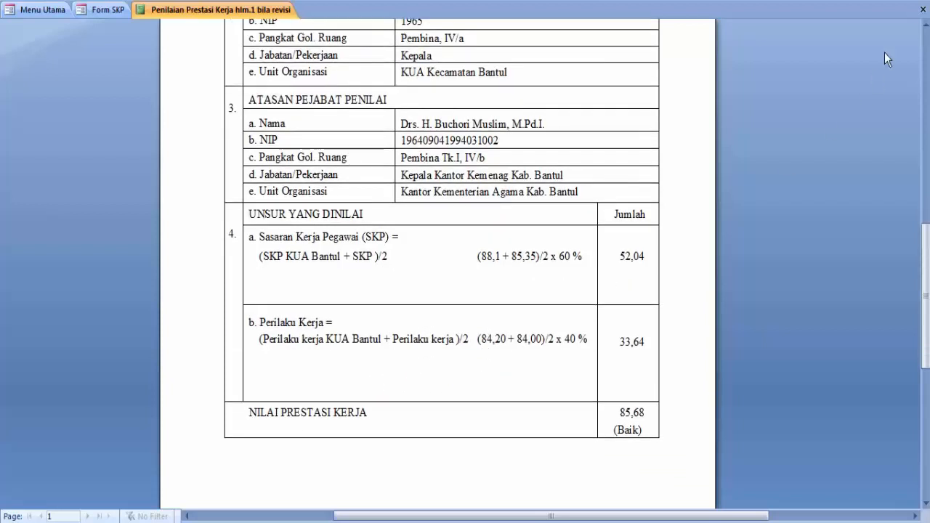
click(923, 9)
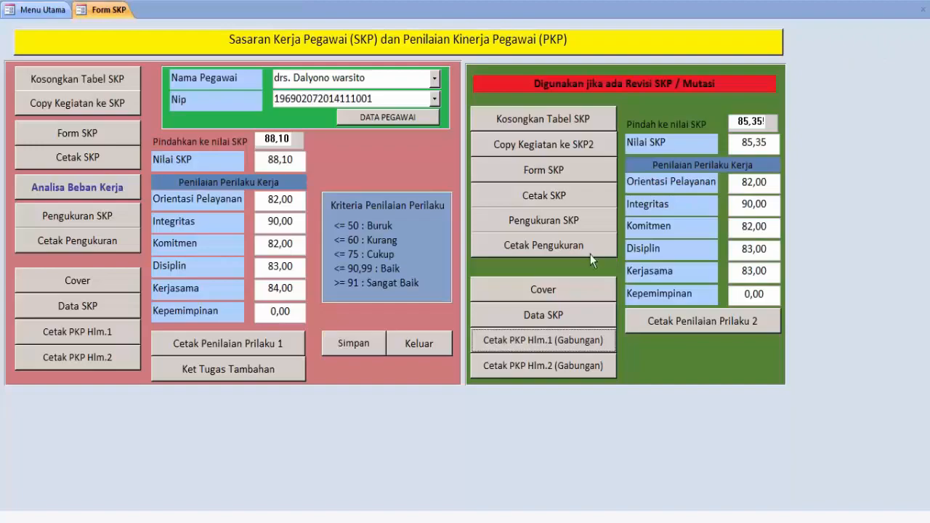
click(547, 370)
click(528, 250)
click(487, 393)
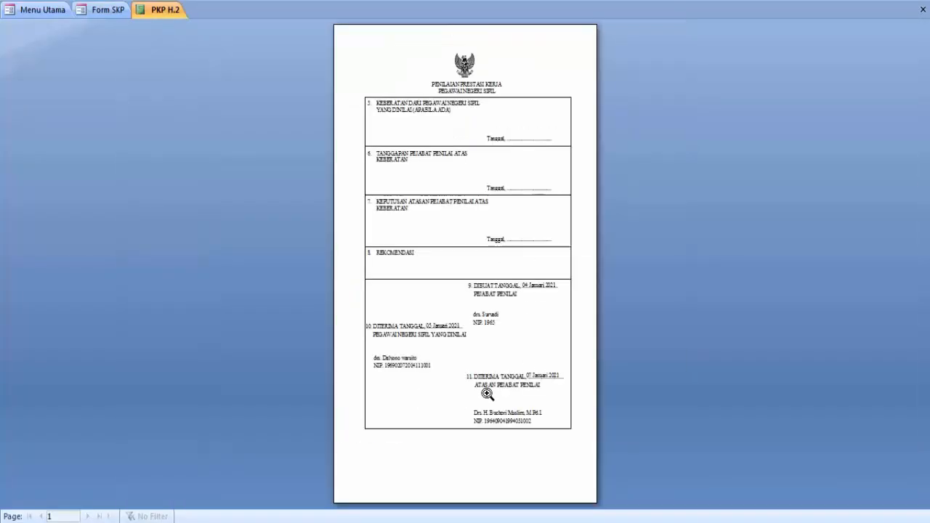
click(456, 360)
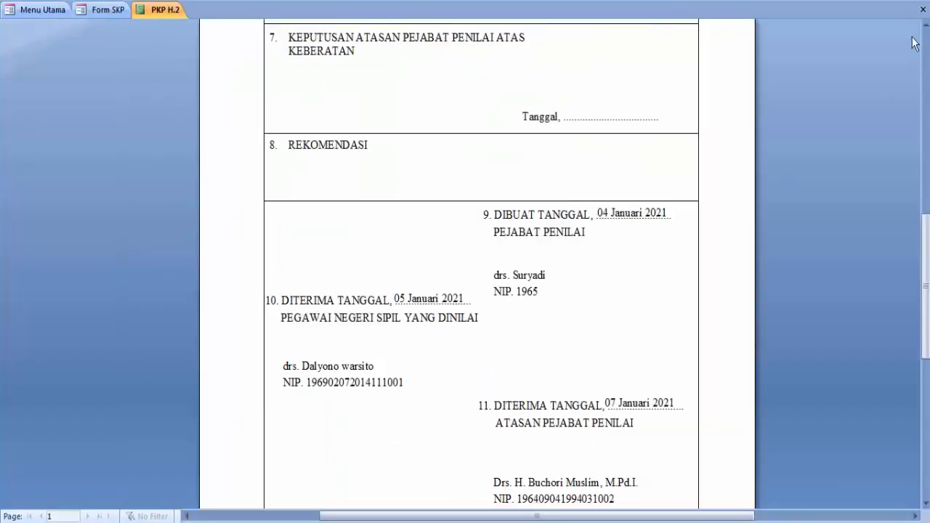
click(922, 9)
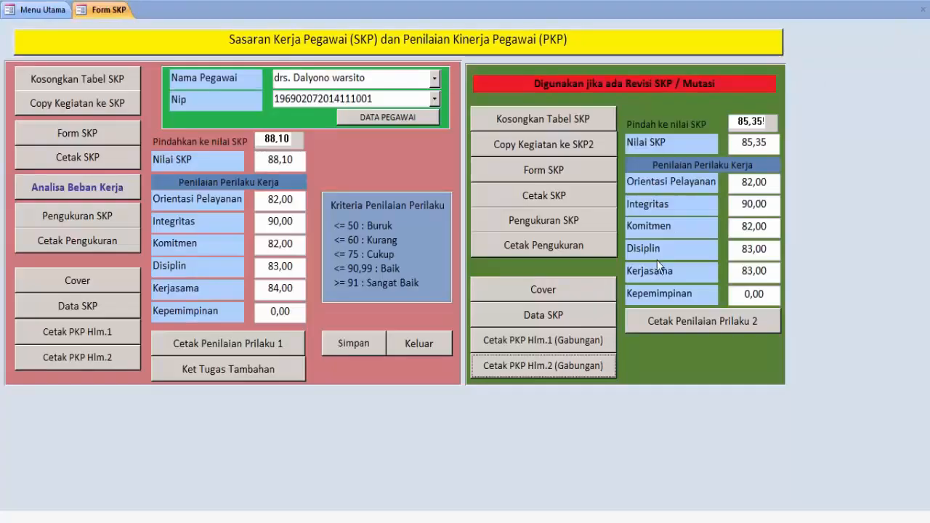
Preview and close the revised behaviour assessment report showing final score 85,68 (Baik)
click(678, 322)
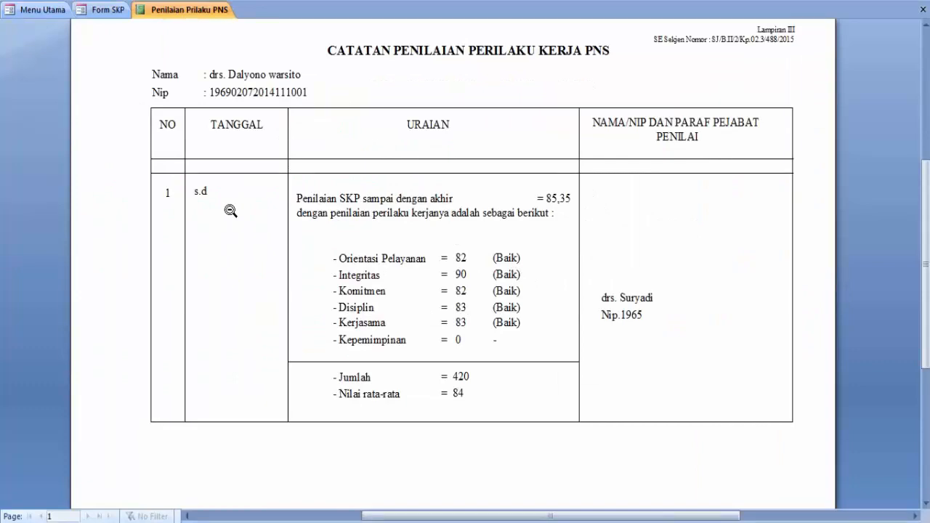
click(922, 8)
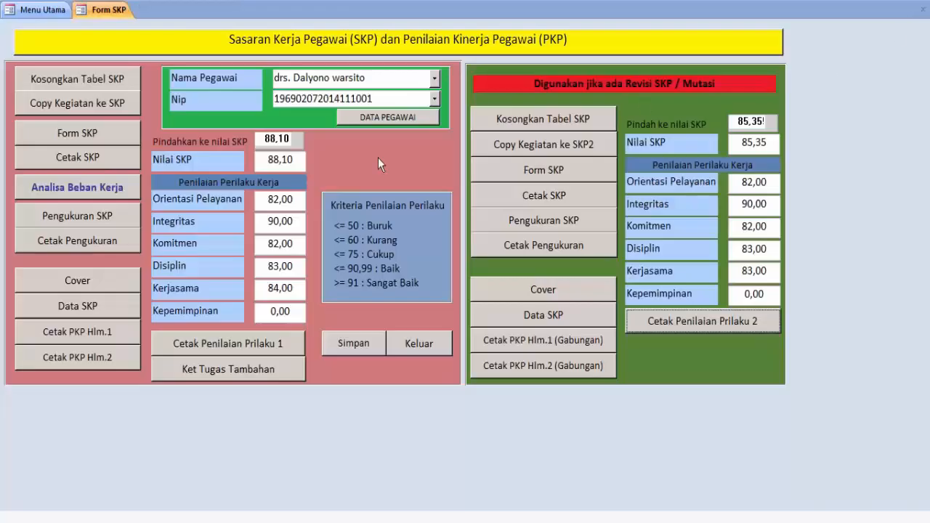
click(389, 116)
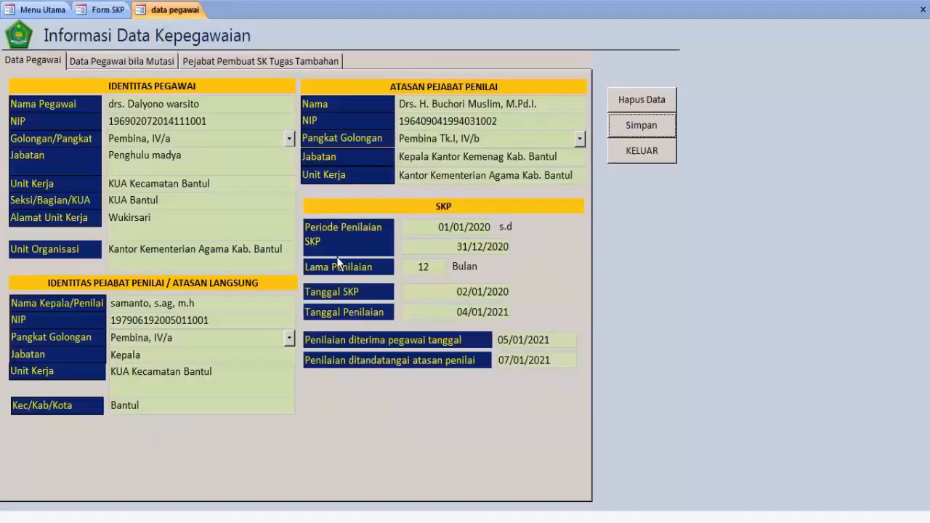
On the Data Pegawai bila Mutasi tab, set Tanggal SKP to 01/08/2020
click(138, 62)
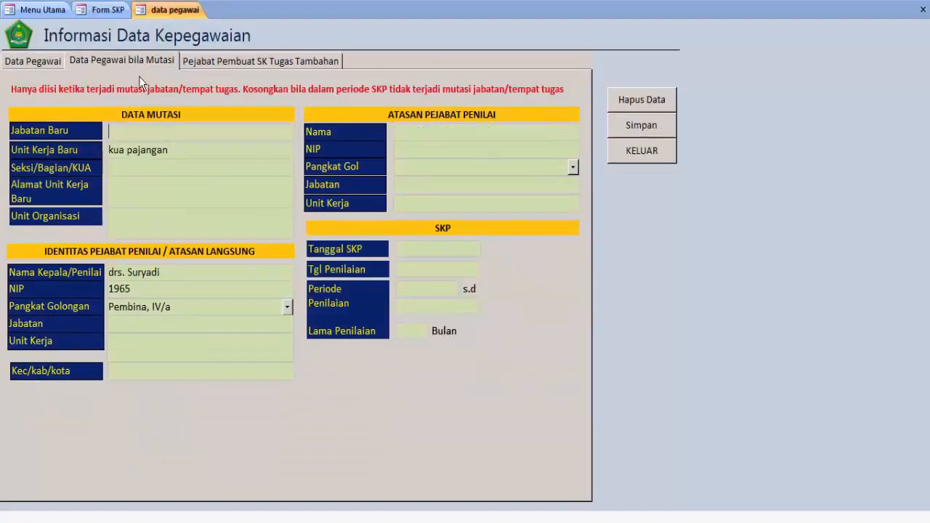
click(434, 251)
click(489, 247)
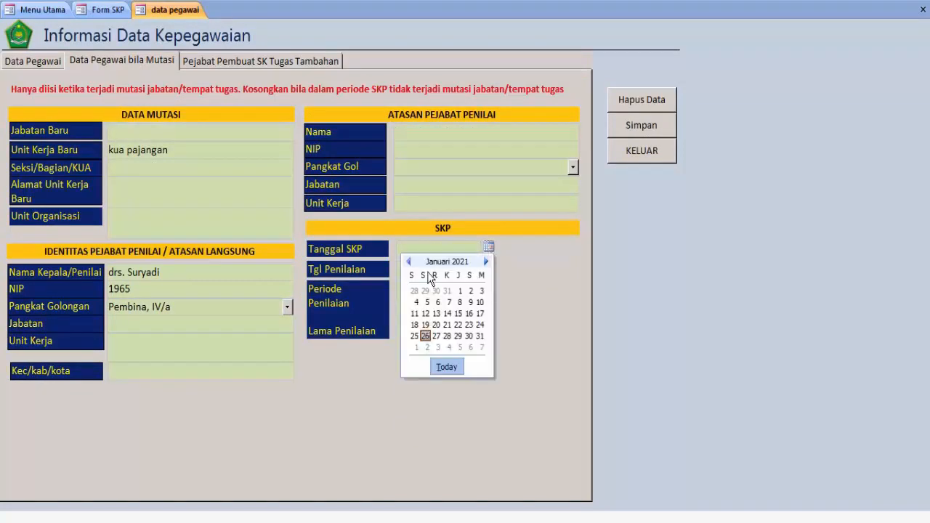
click(409, 261)
click(408, 262)
click(408, 261)
click(408, 261)
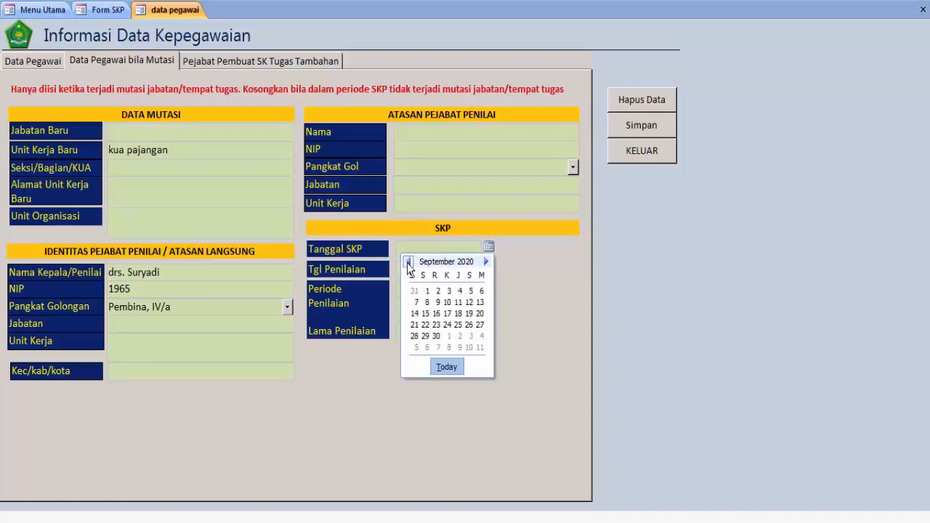
click(409, 261)
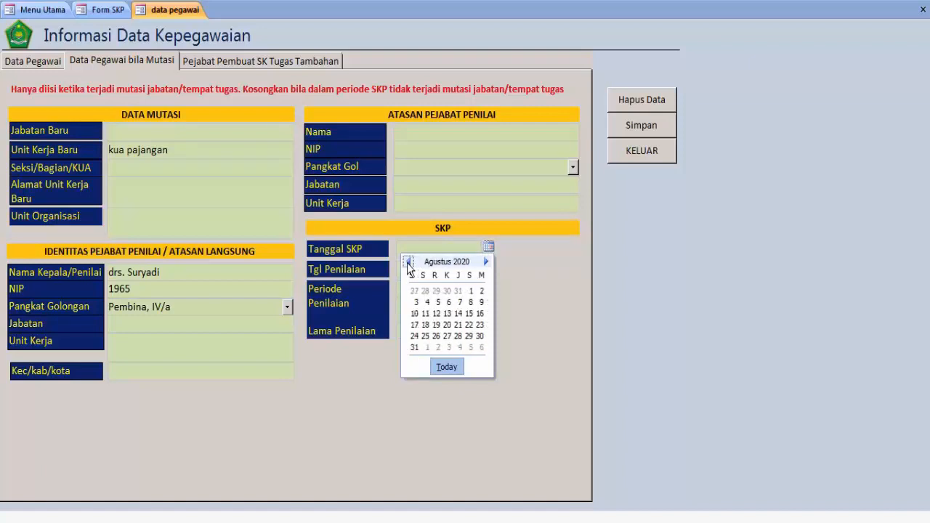
click(470, 292)
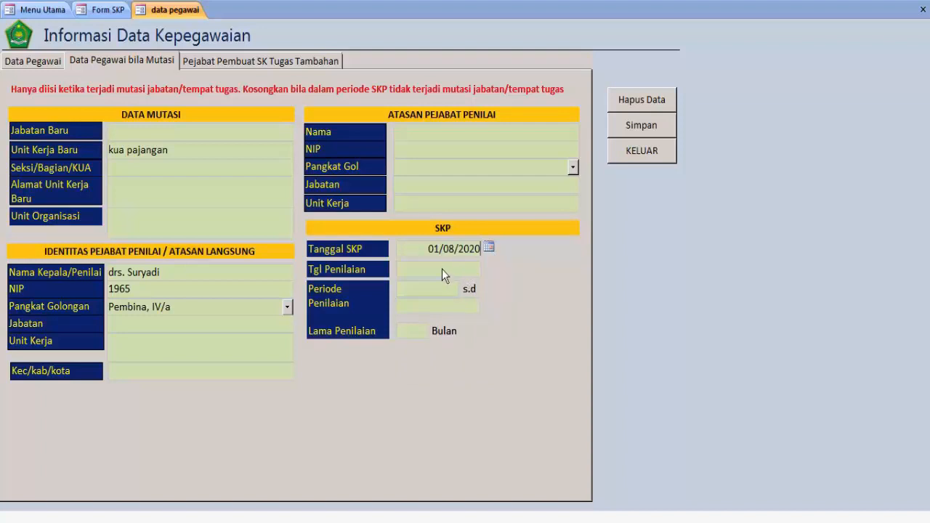
Set the assessment period to 01/08/2020 – 31/12/2020 and close the employee data form
click(440, 289)
click(467, 288)
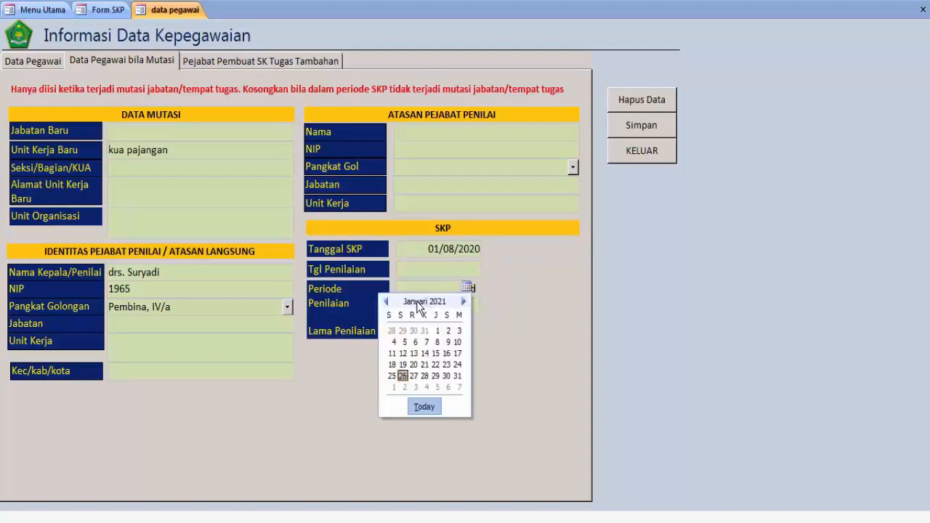
click(386, 302)
click(385, 301)
click(386, 301)
click(386, 302)
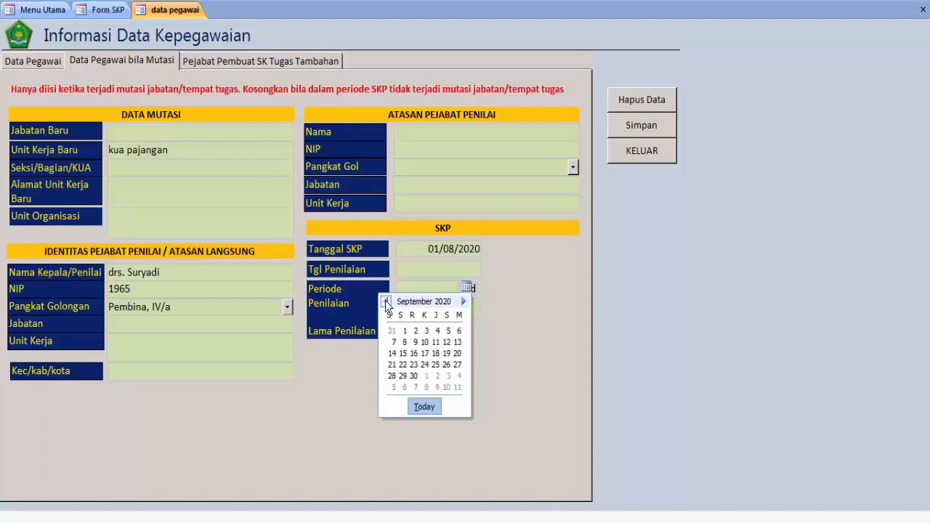
click(386, 302)
click(448, 330)
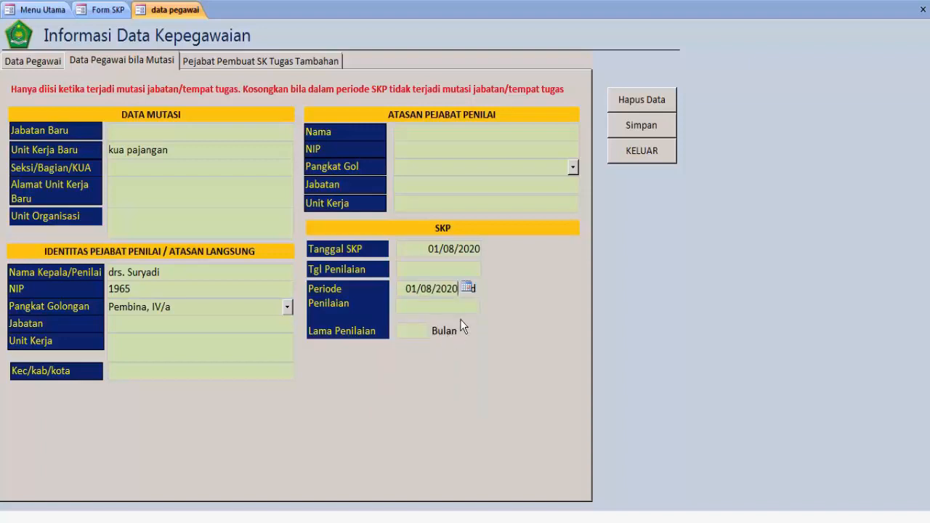
click(461, 307)
click(488, 305)
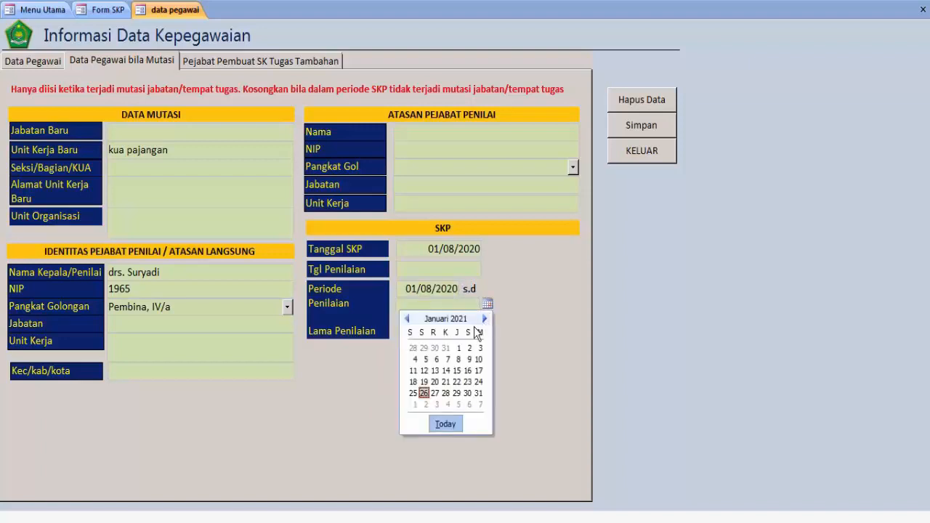
click(447, 348)
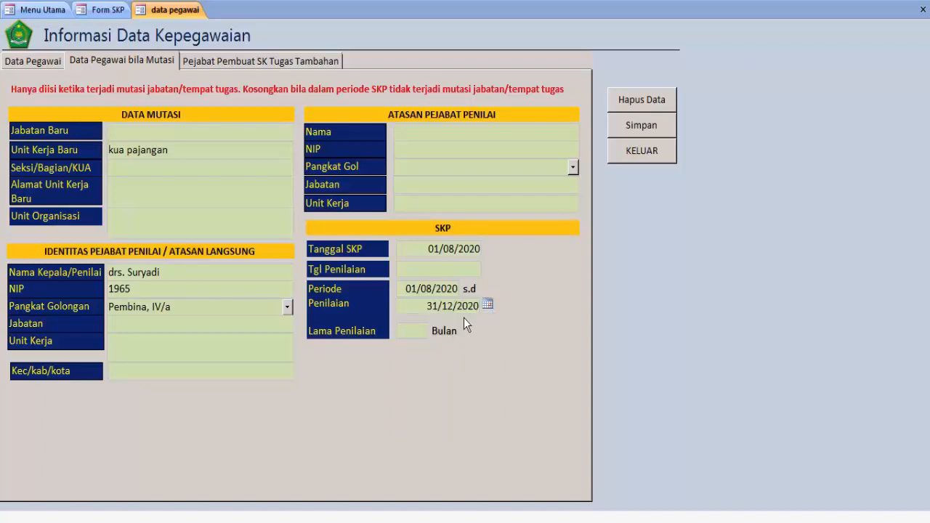
click(632, 155)
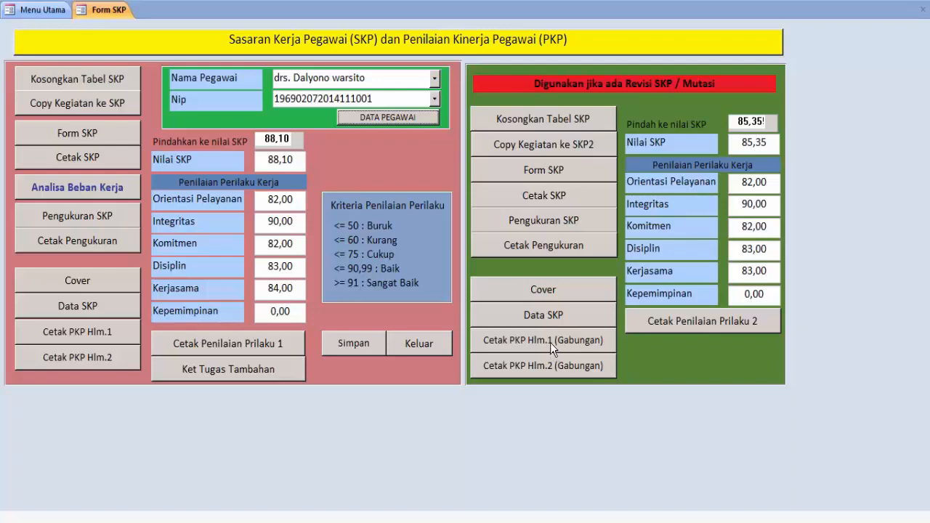
click(720, 327)
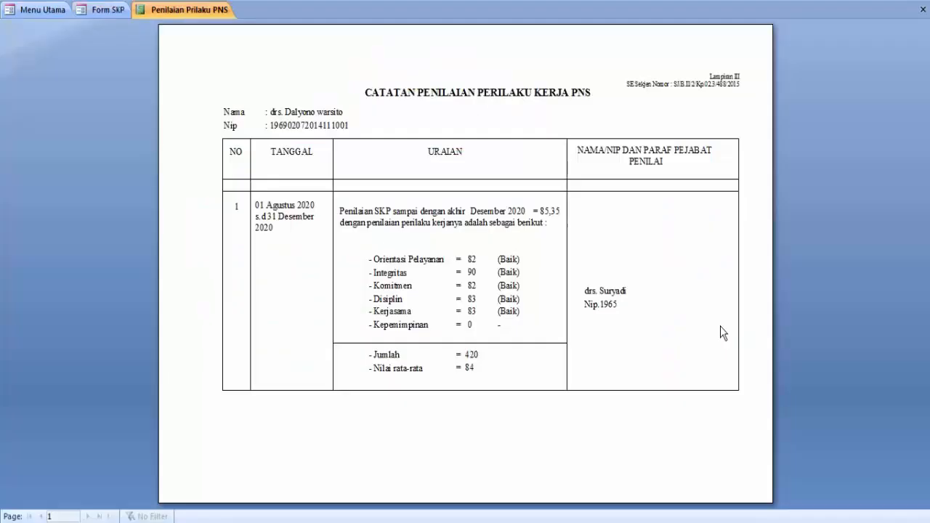
click(300, 231)
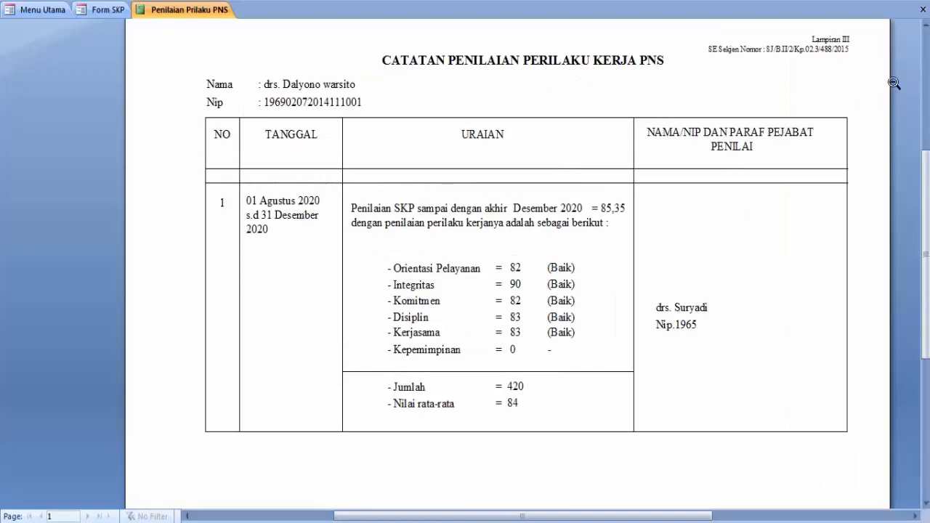
click(922, 7)
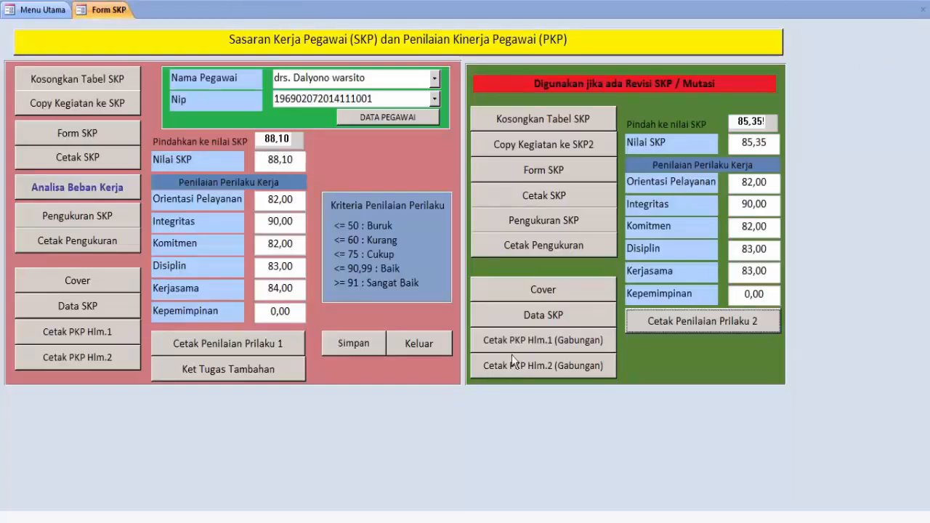